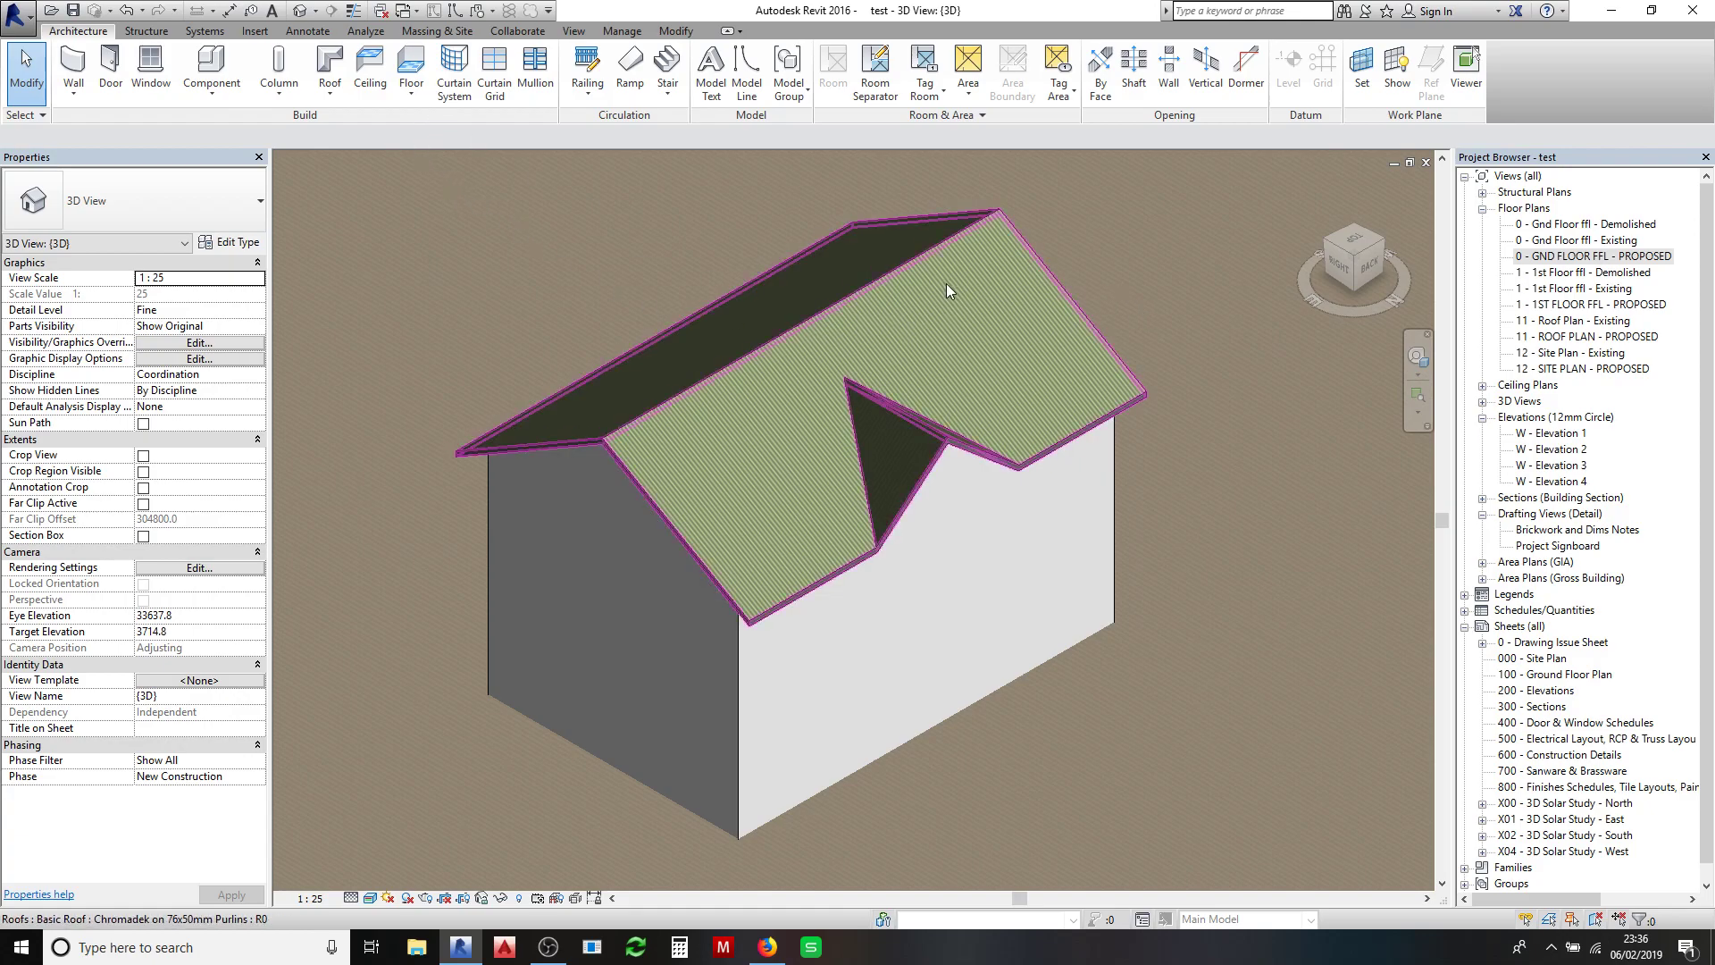
- Nudge the 3D view, then expand the Architecture tab's Roof drop-down to reveal Fascia and Gutter
middle_click_drag(916, 292, 877, 303)
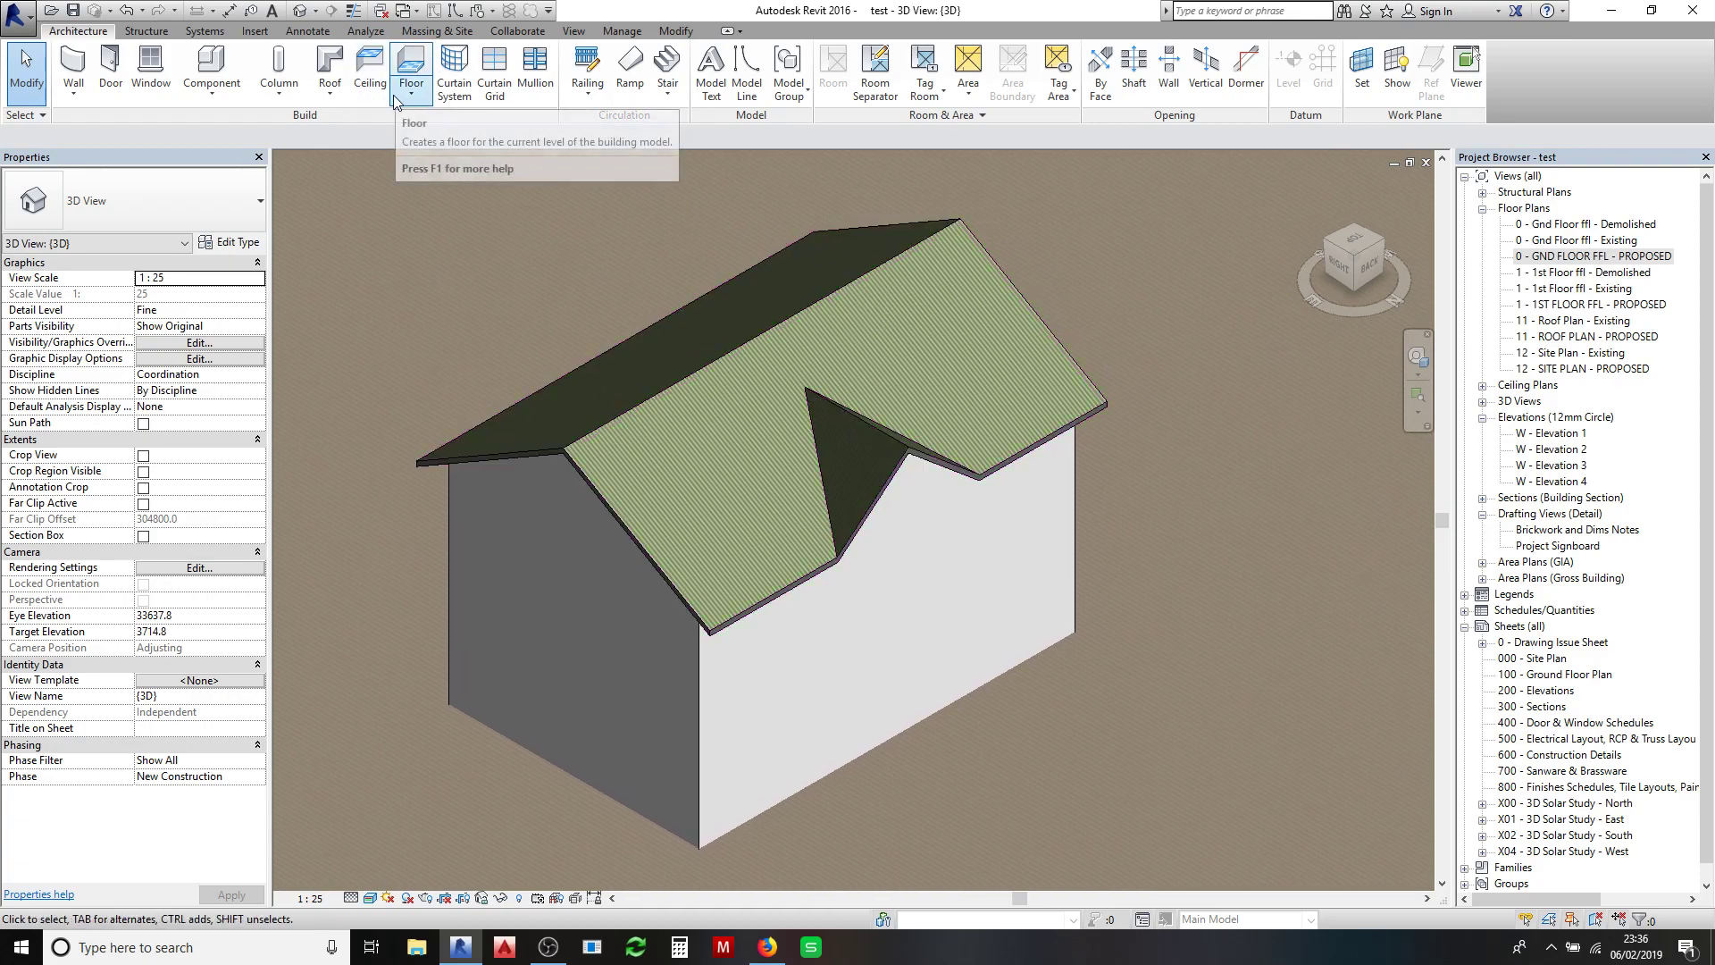
left_click(329, 92)
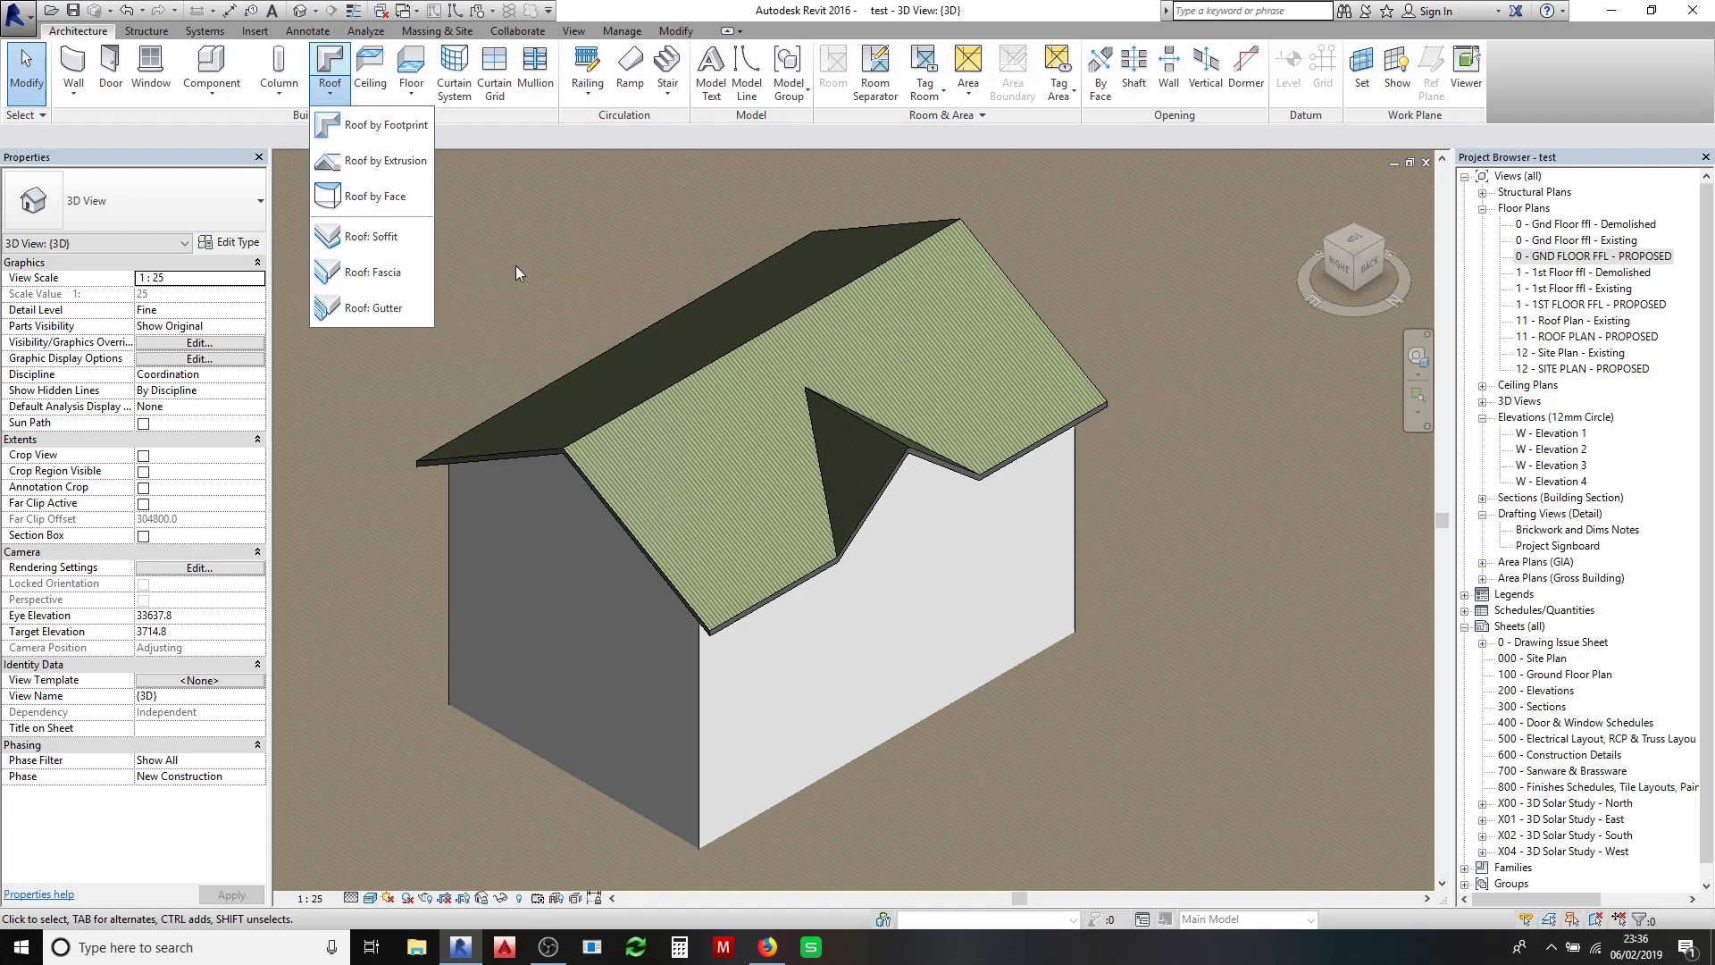
- Pick Roof: Fascia and check its type uses Fascia-Flat 19 x 286mm profile in PVC-Piping
left_click(393, 273)
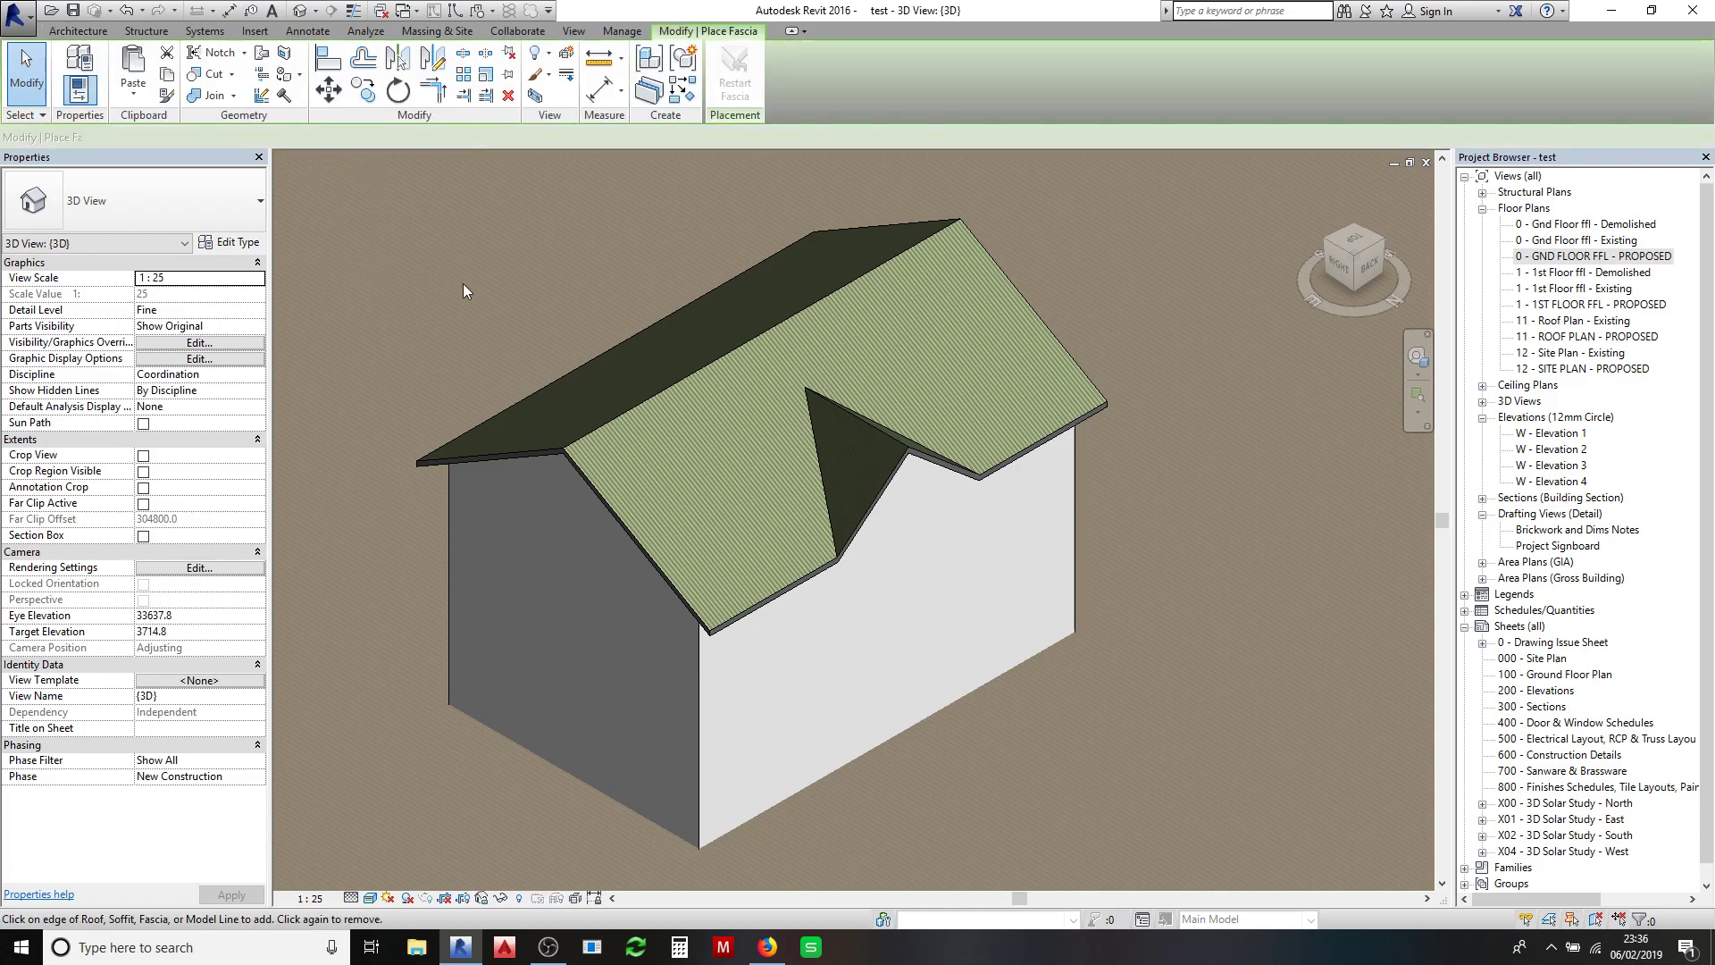
left_click(245, 244)
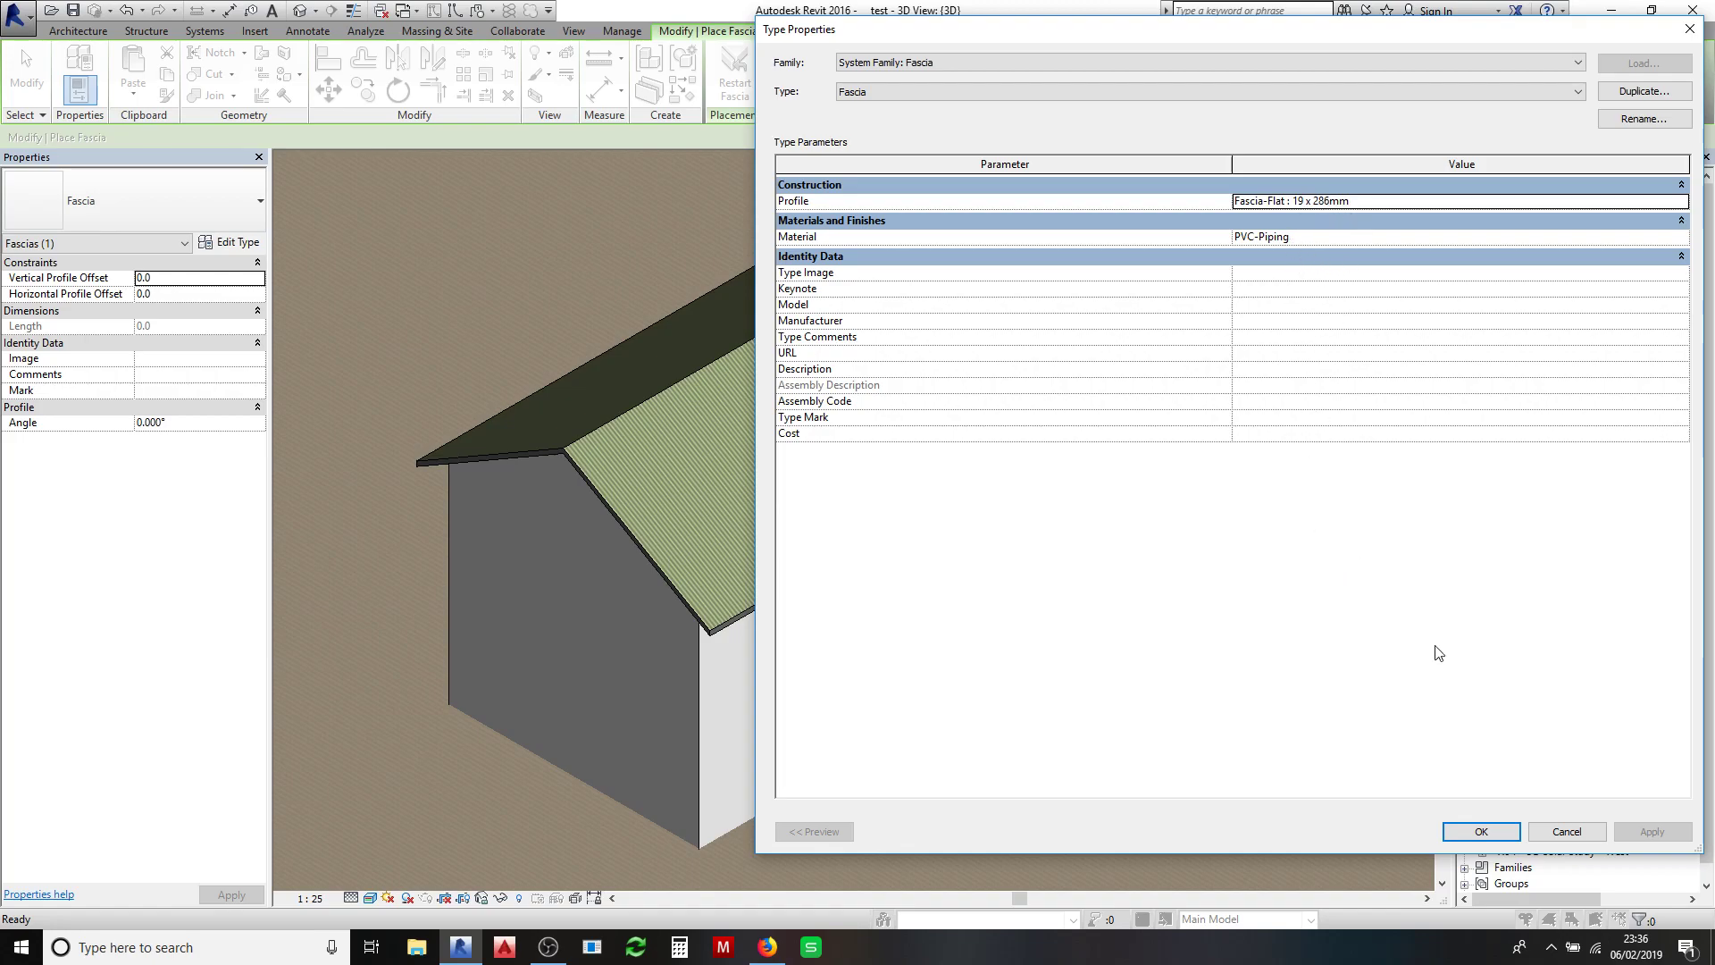
- Accept the fascia type and place fascia on the lower eave and the edge beside the dormer
left_click(1479, 831)
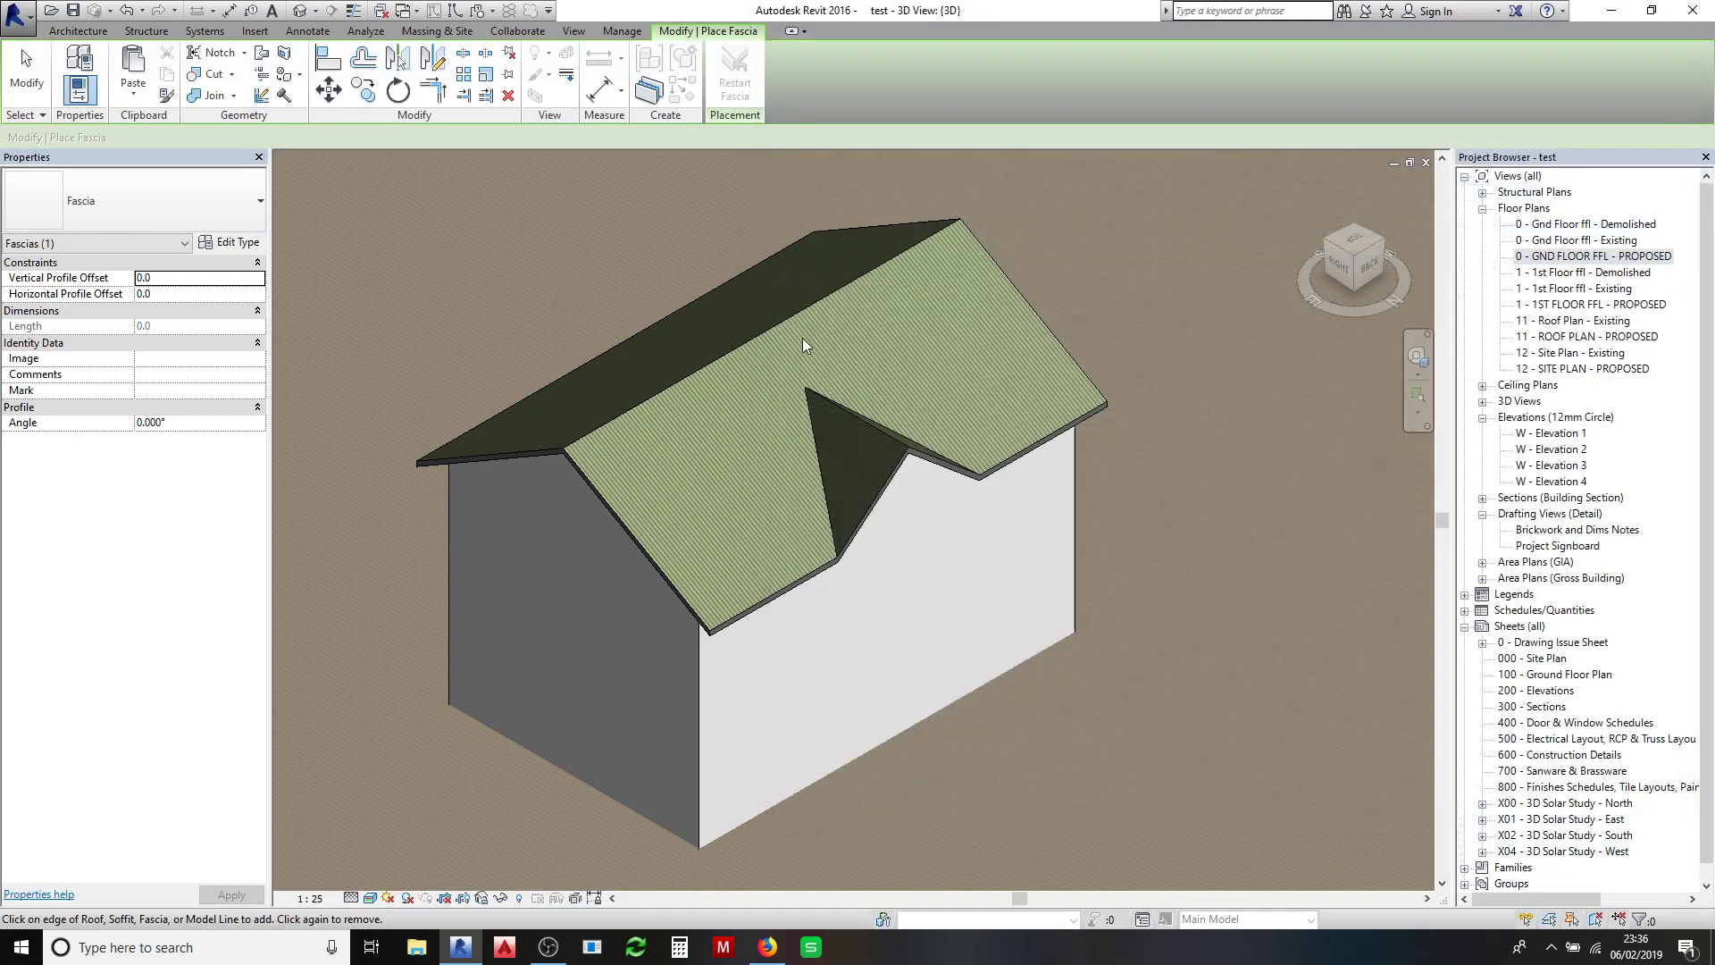
scroll(509, 385, "up", 5)
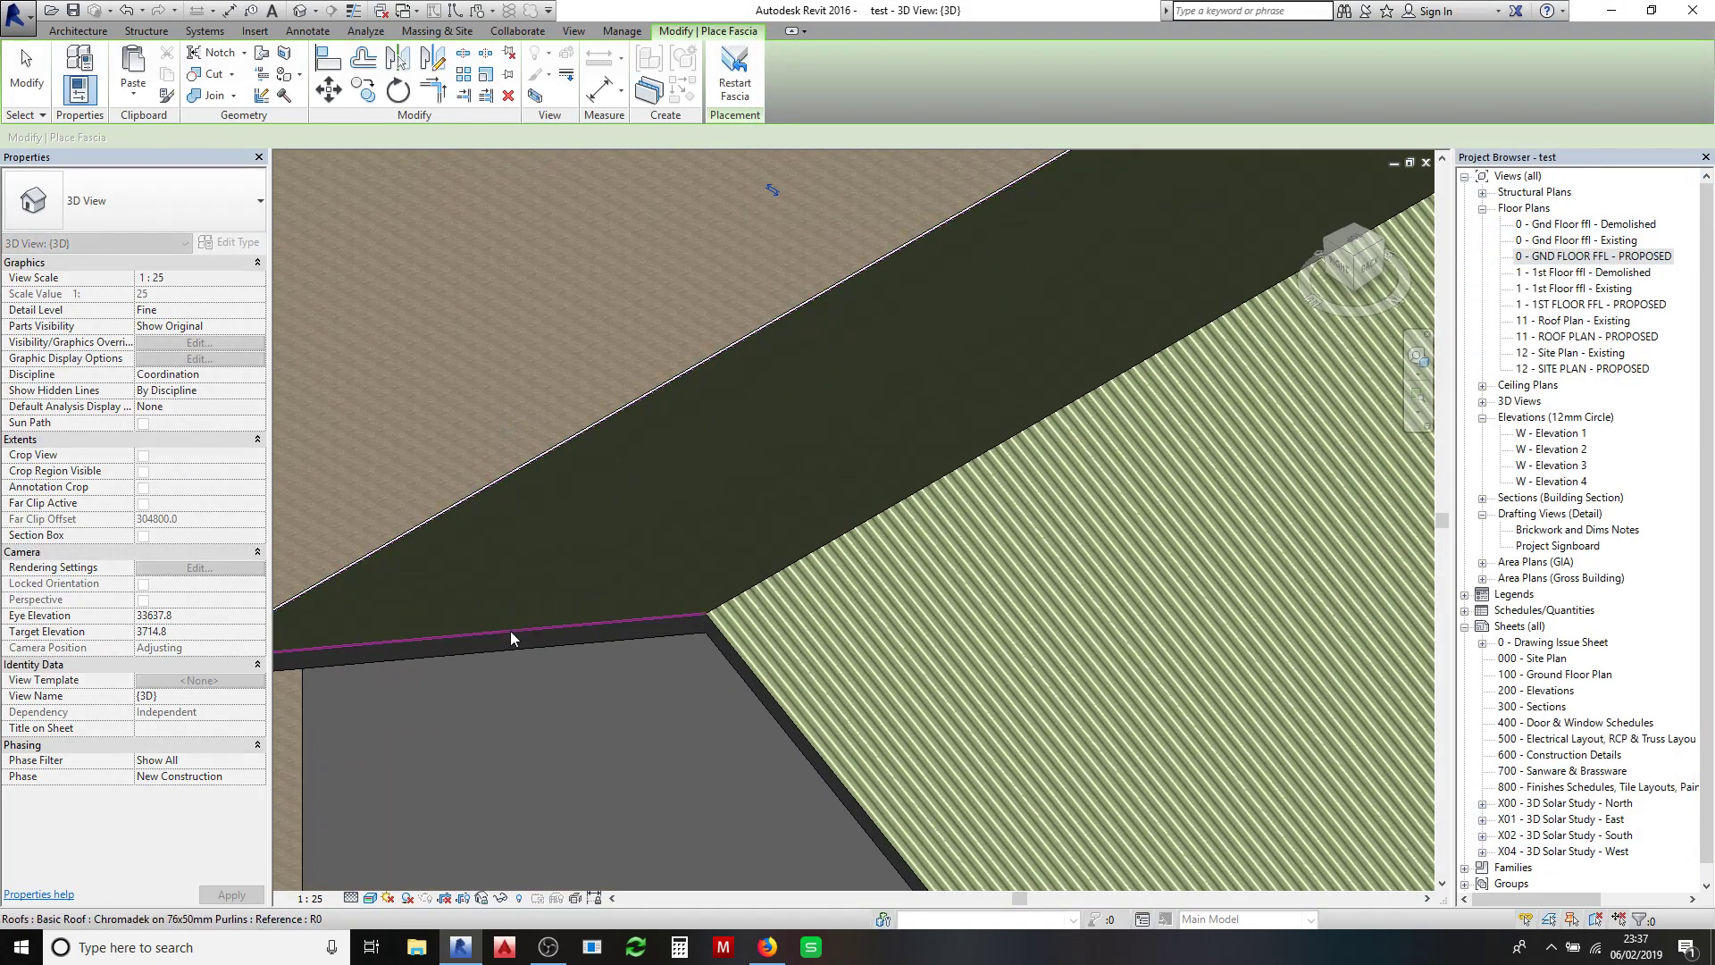
middle_click_drag(742, 661, 800, 434)
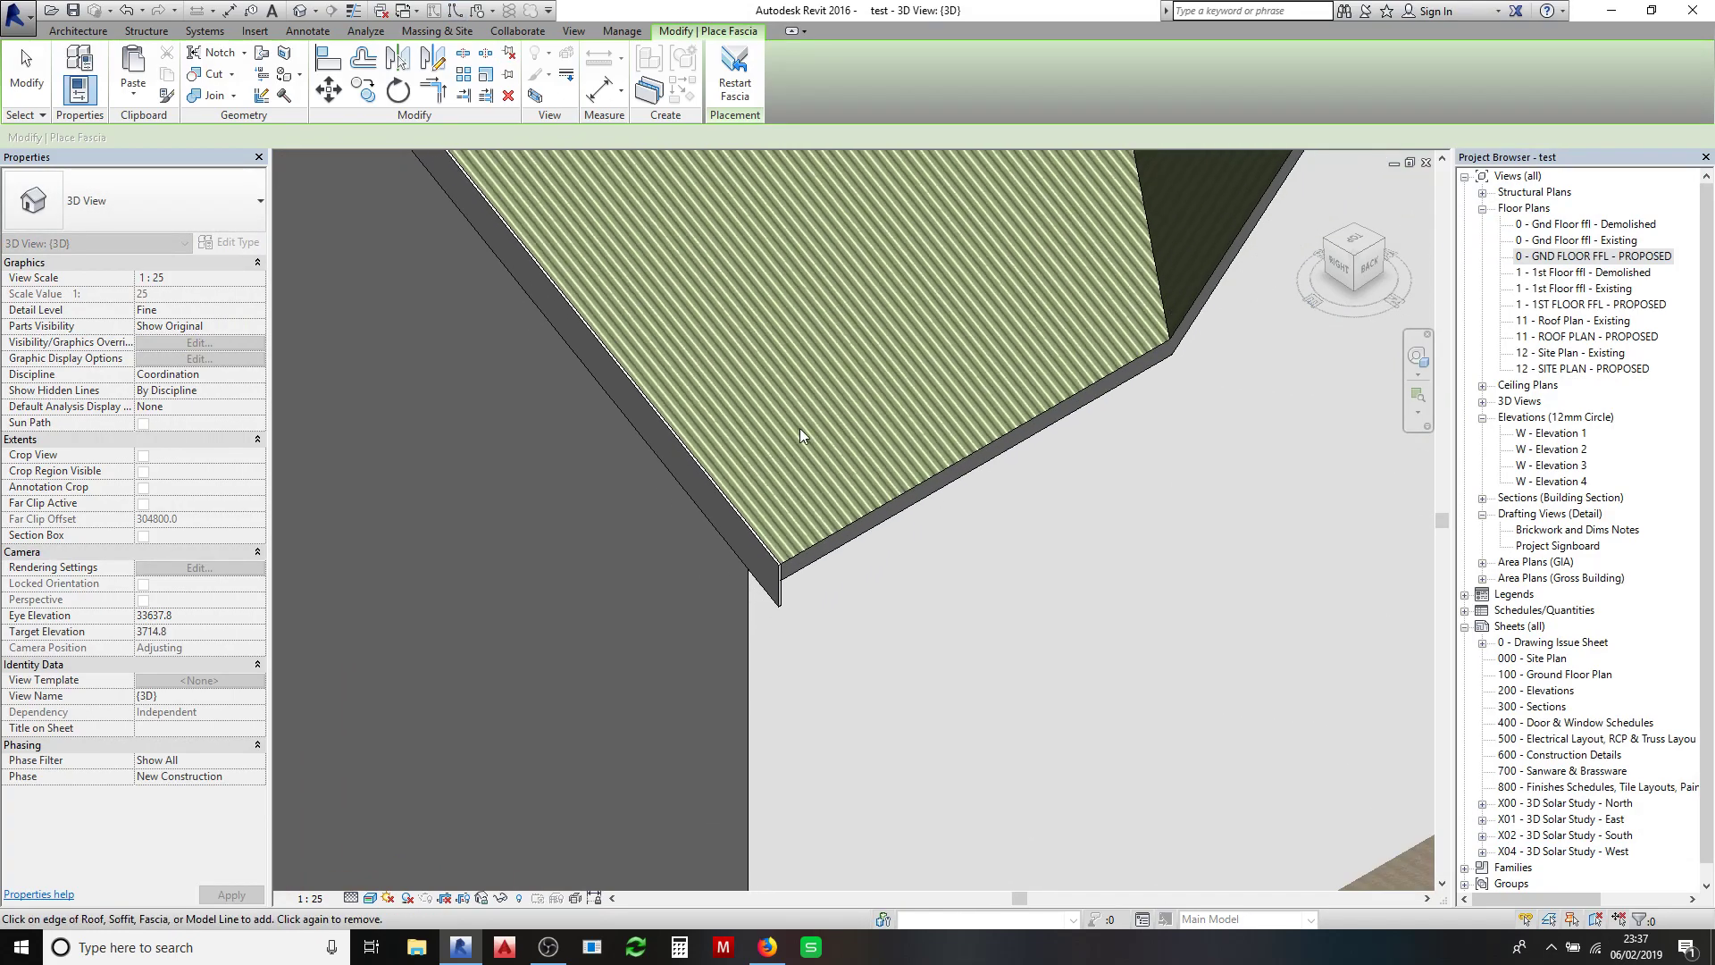
left_click(849, 520)
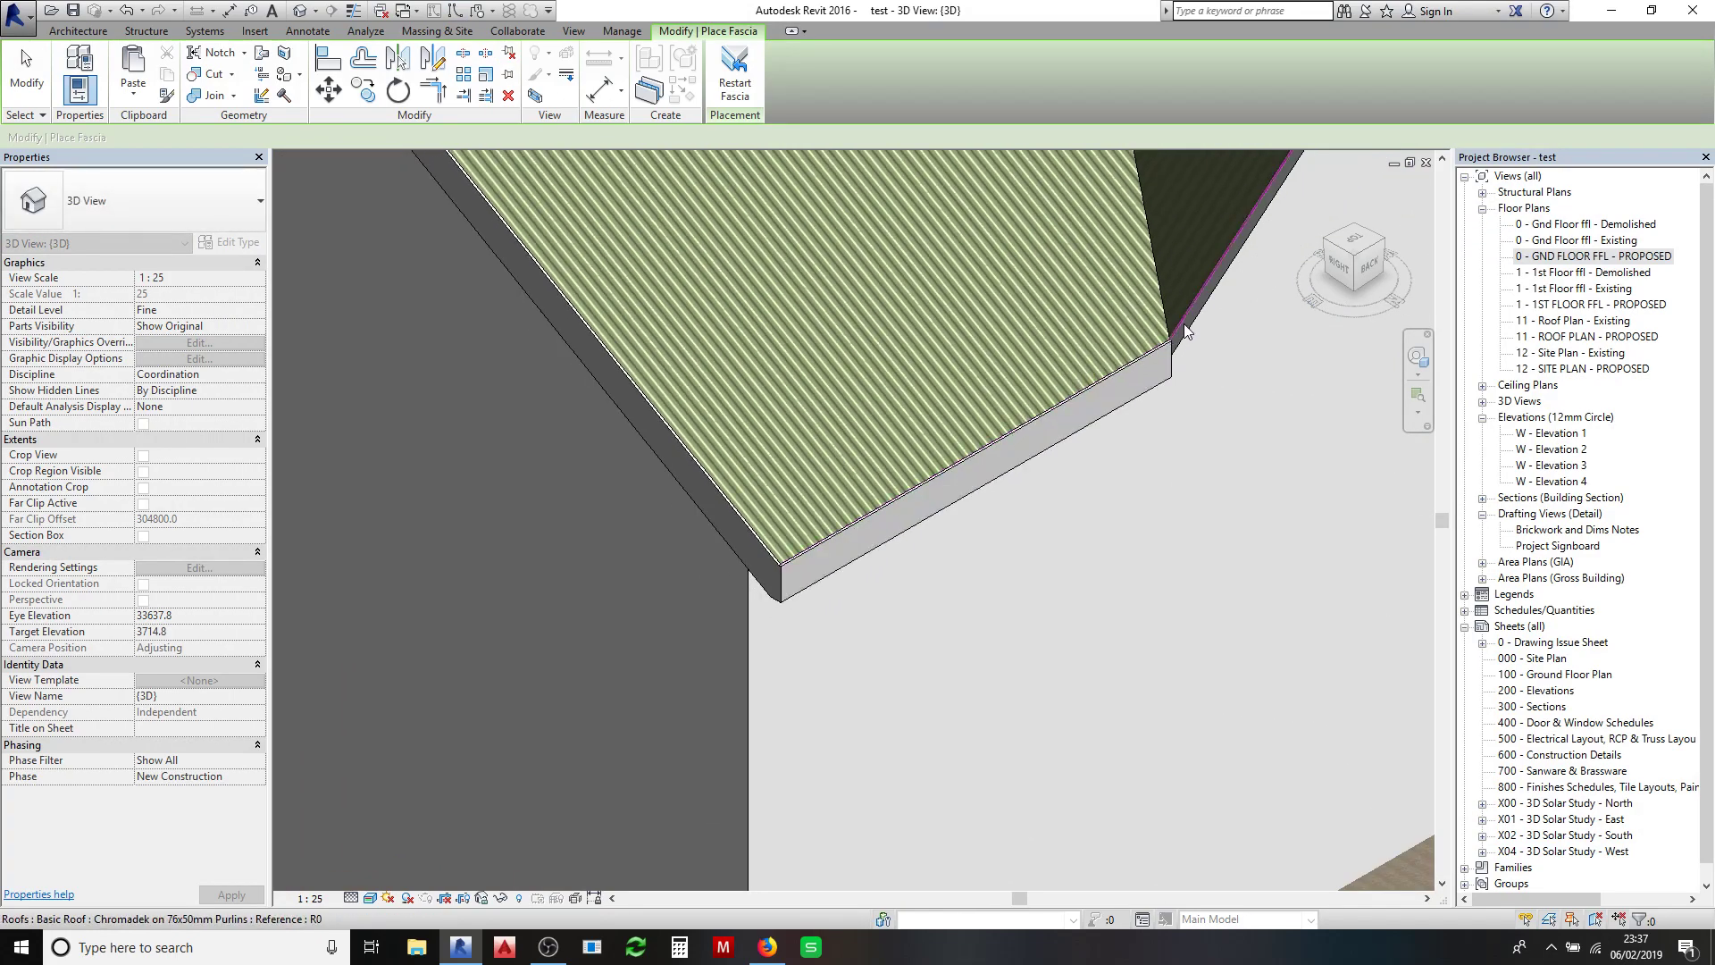
middle_click_drag(1181, 307, 911, 501)
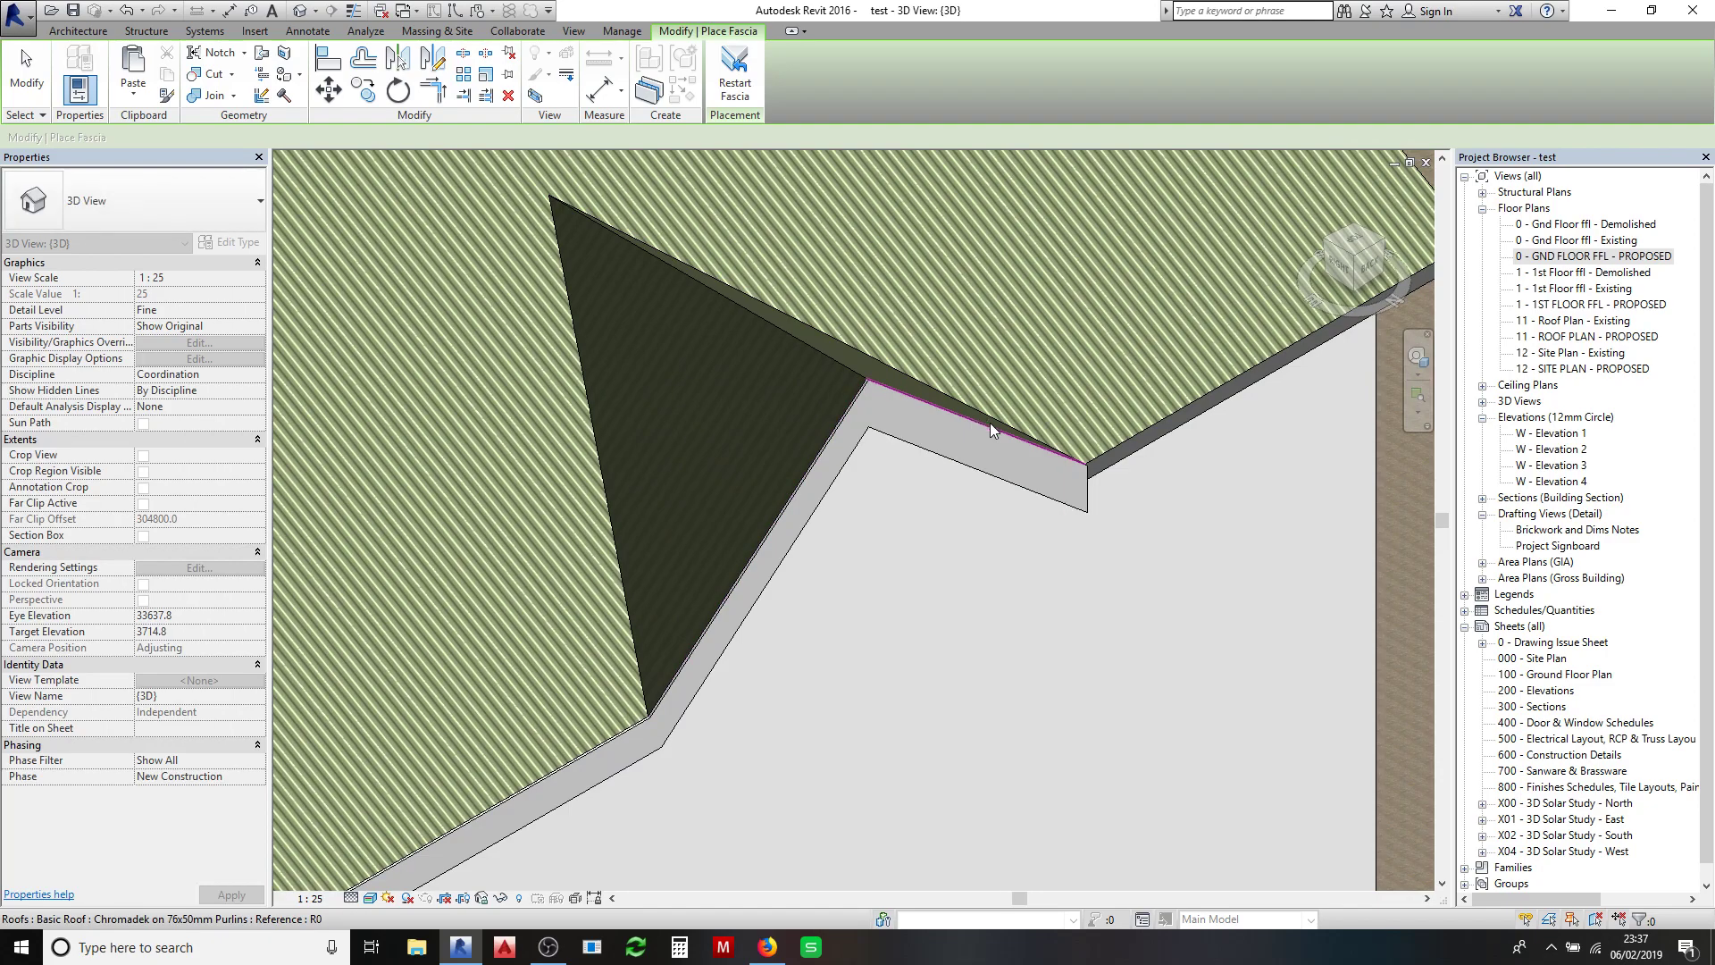
left_click(1122, 445)
middle_click_drag(1107, 334, 861, 677)
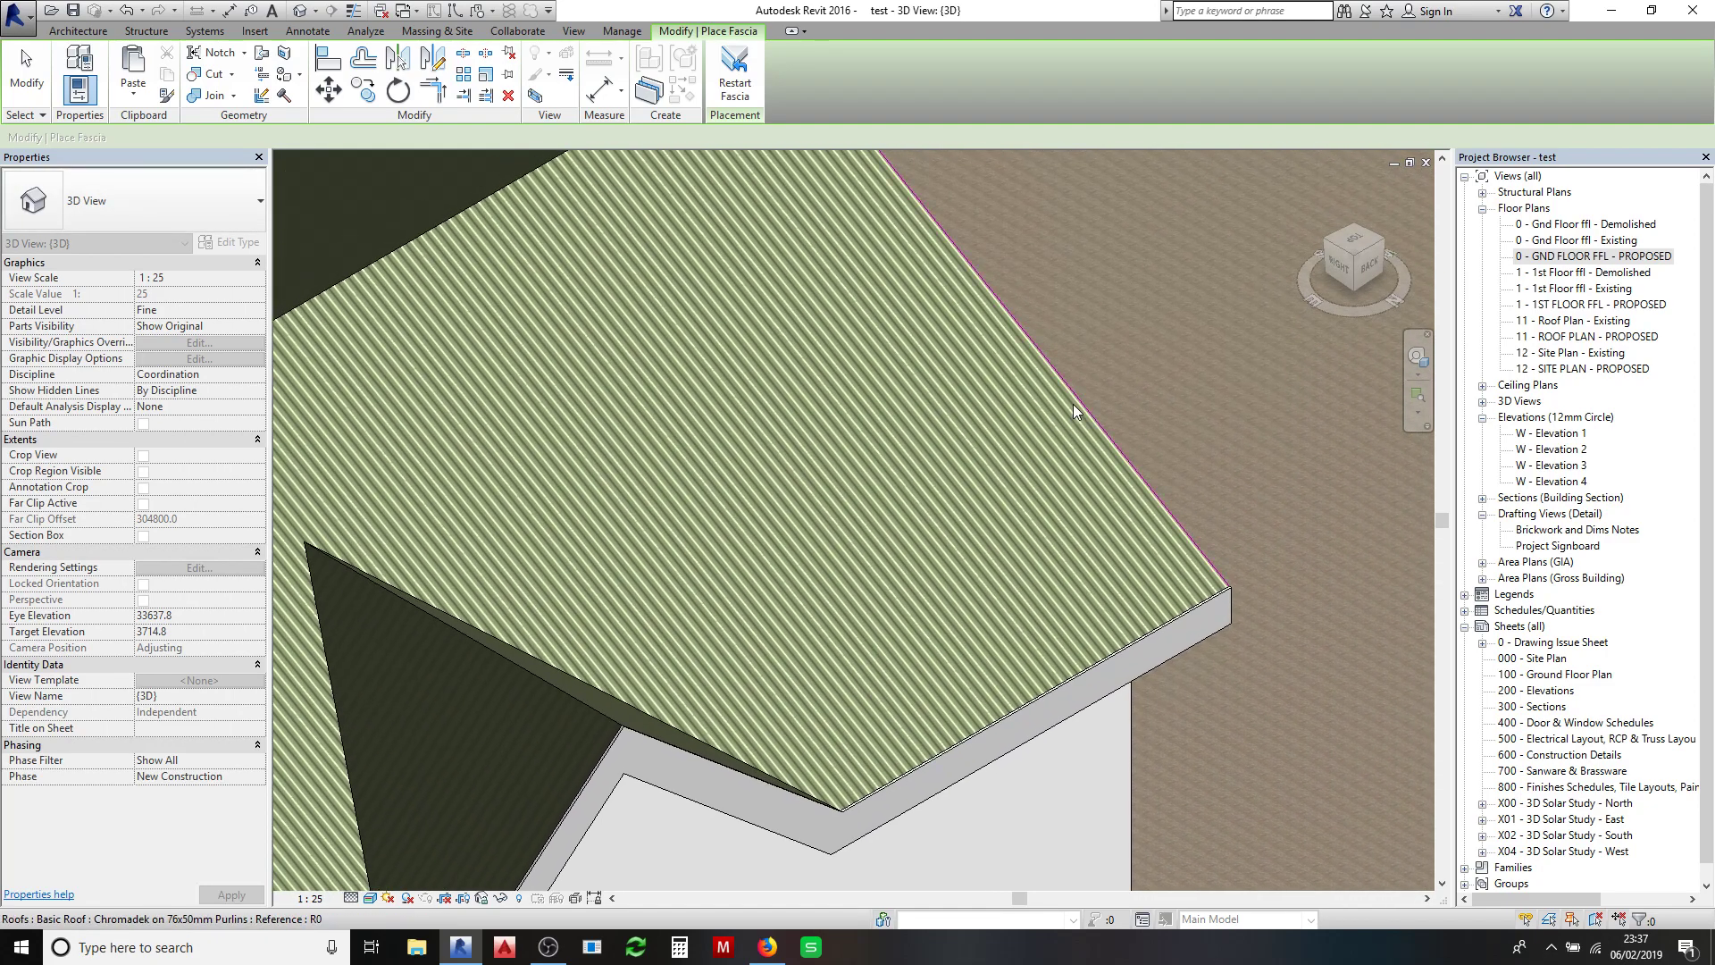
scroll(999, 346, "down", 5)
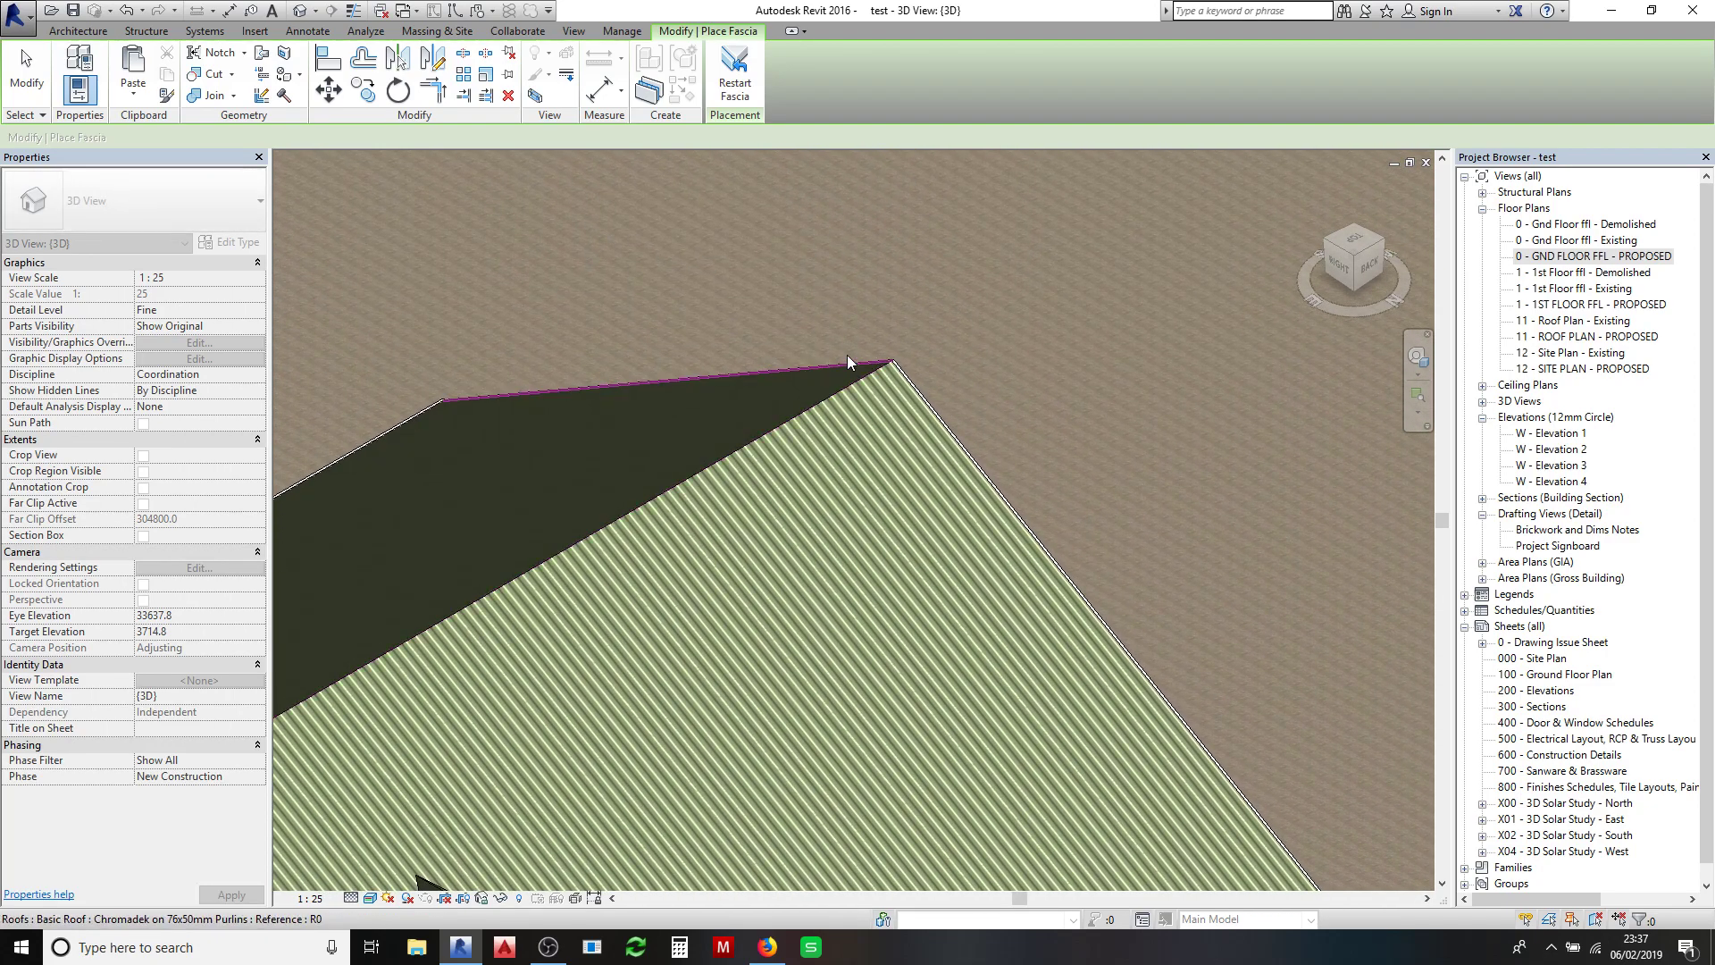
scroll(893, 321, "down", 2)
scroll(743, 452, "up", 4)
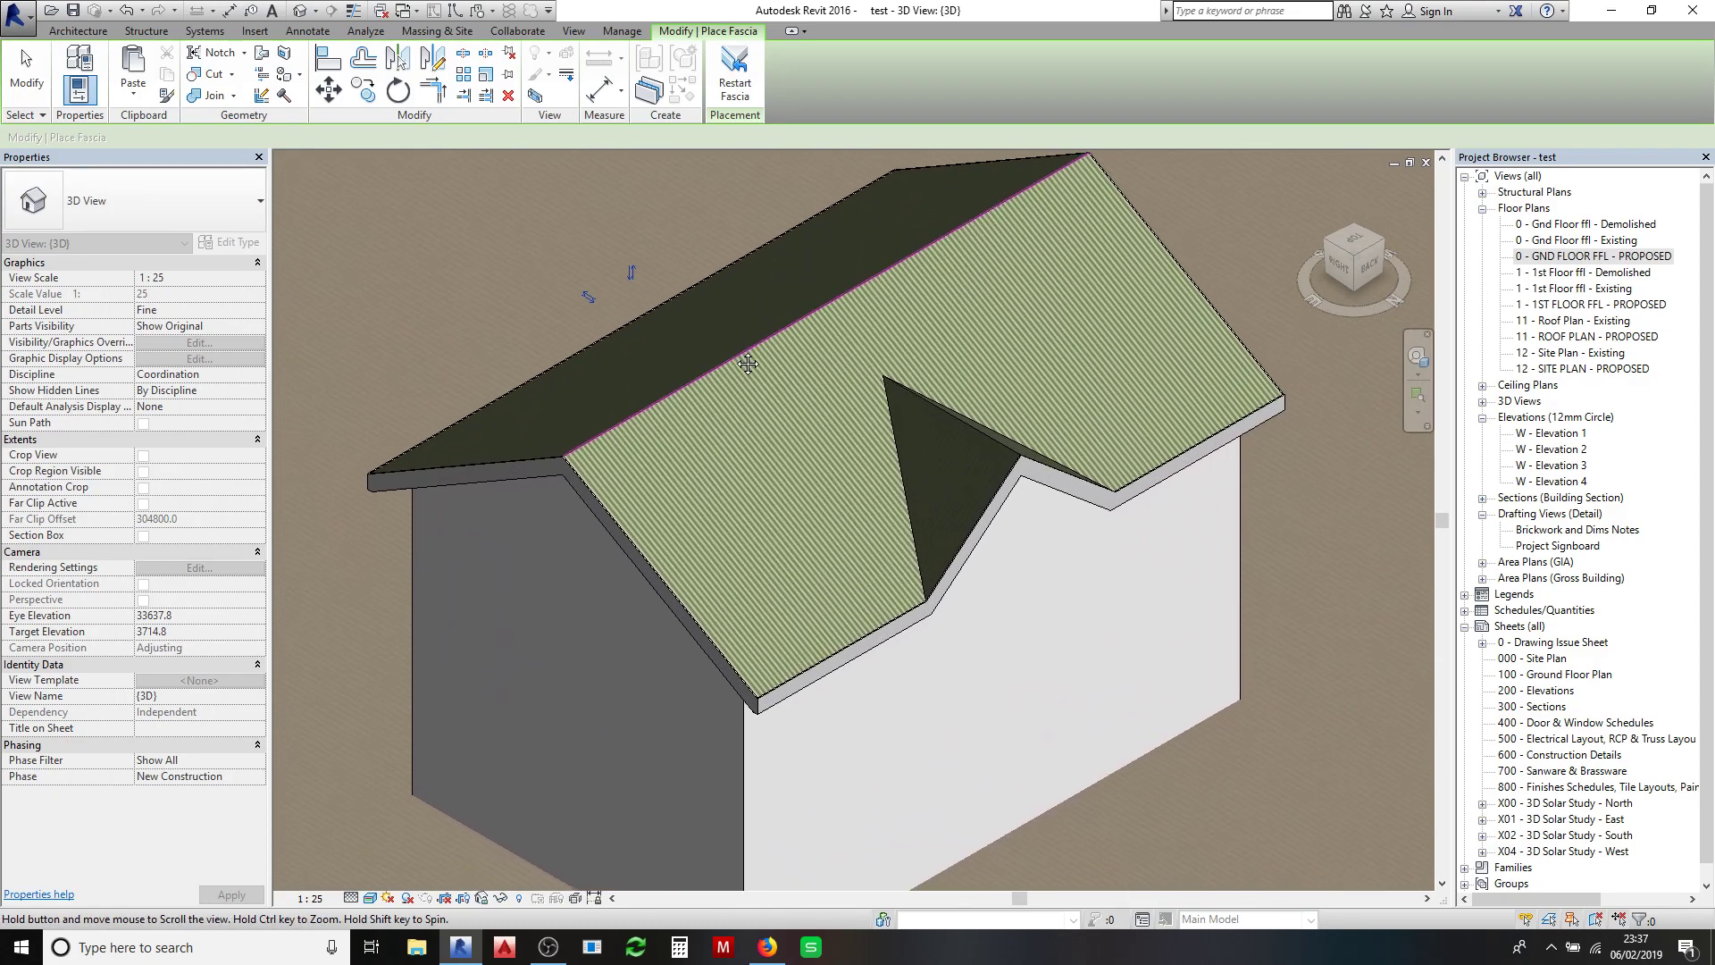
- Start Roof: Gutter and hang a red gutter along the first fascia edge
left_click(94, 31)
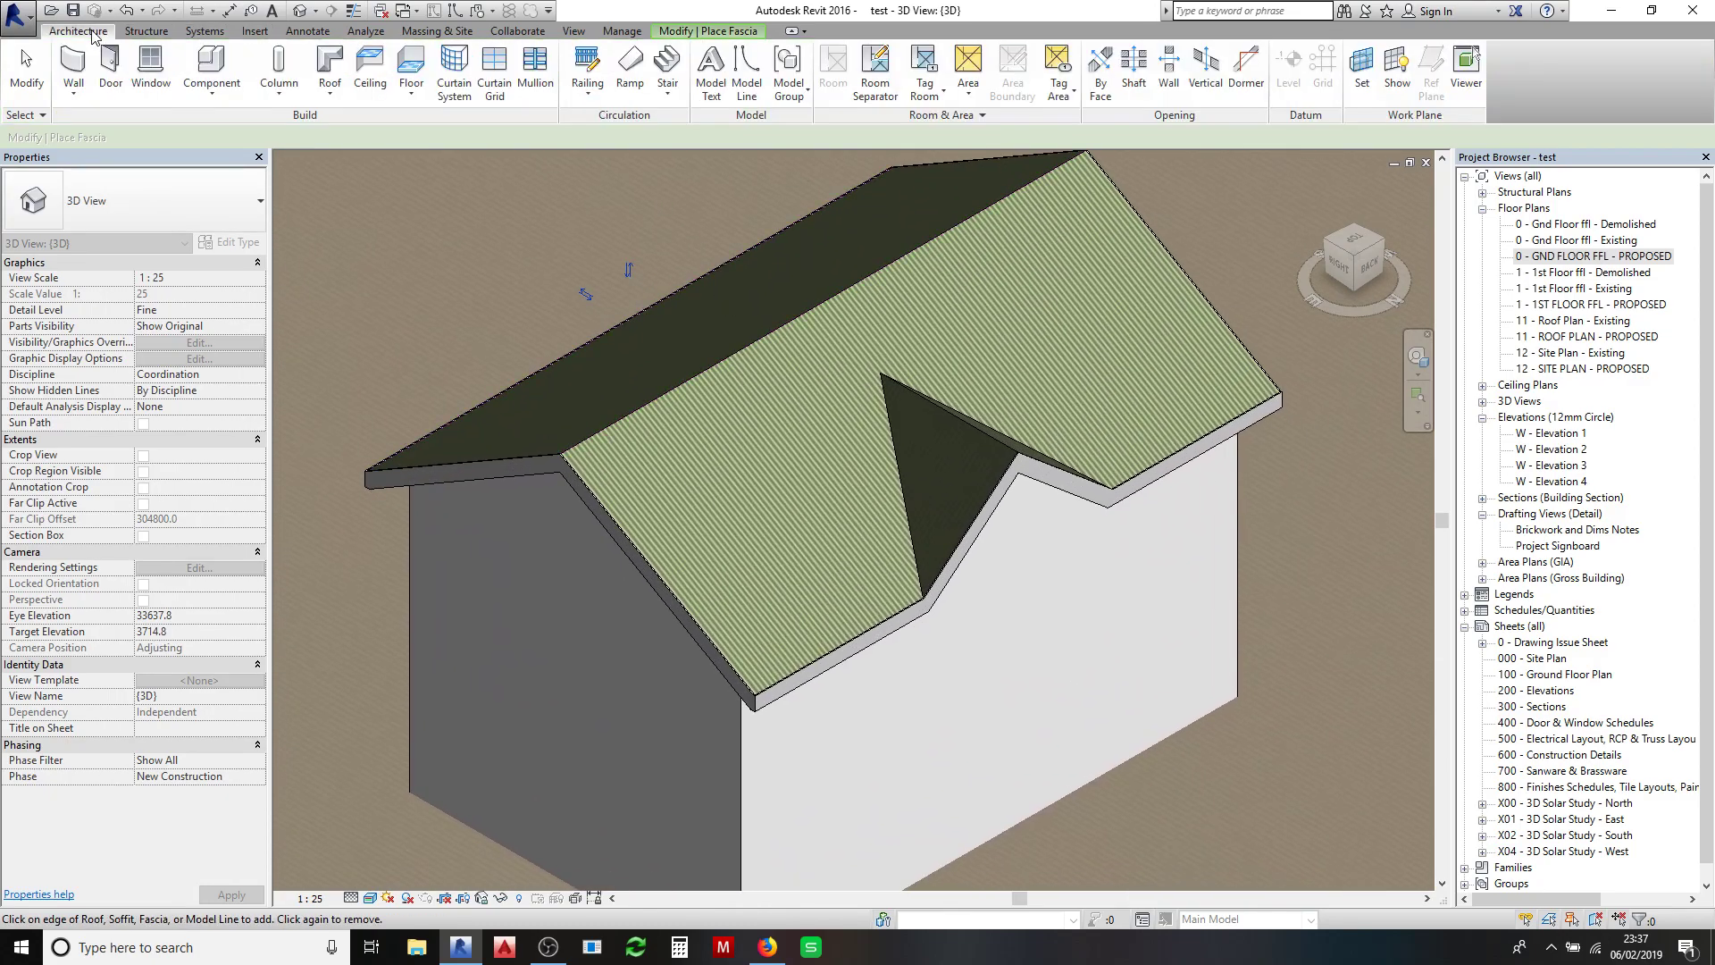
left_click(329, 80)
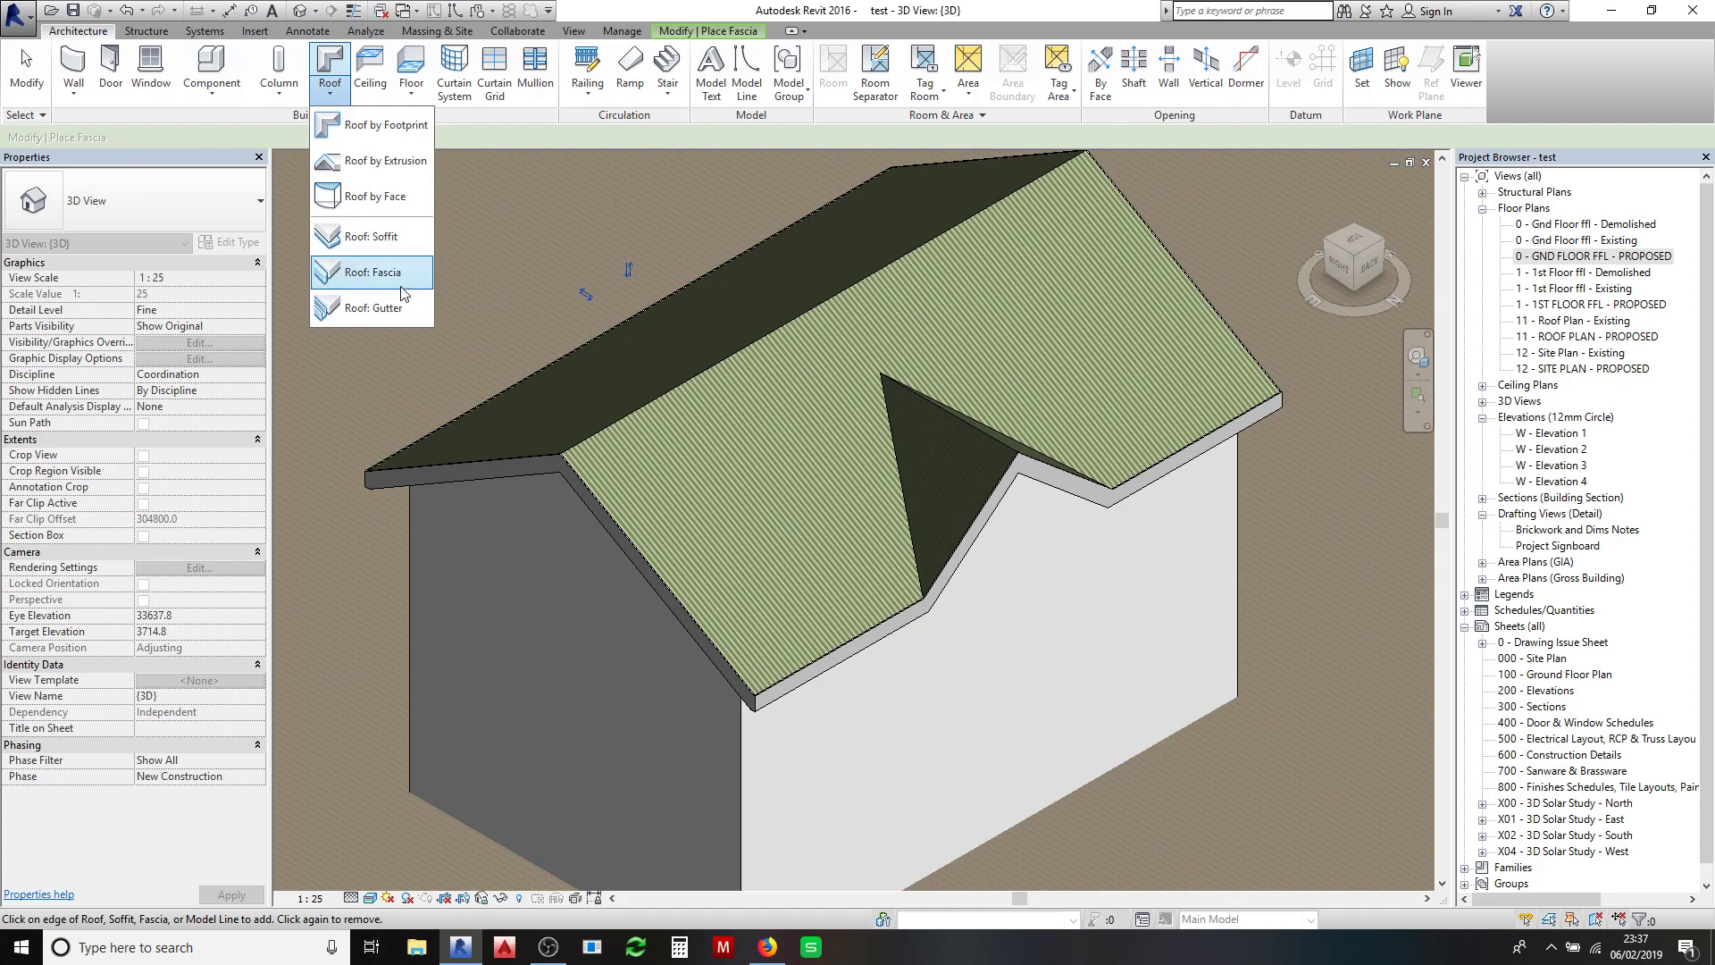
left_click(396, 319)
scroll(366, 476, "up", 5)
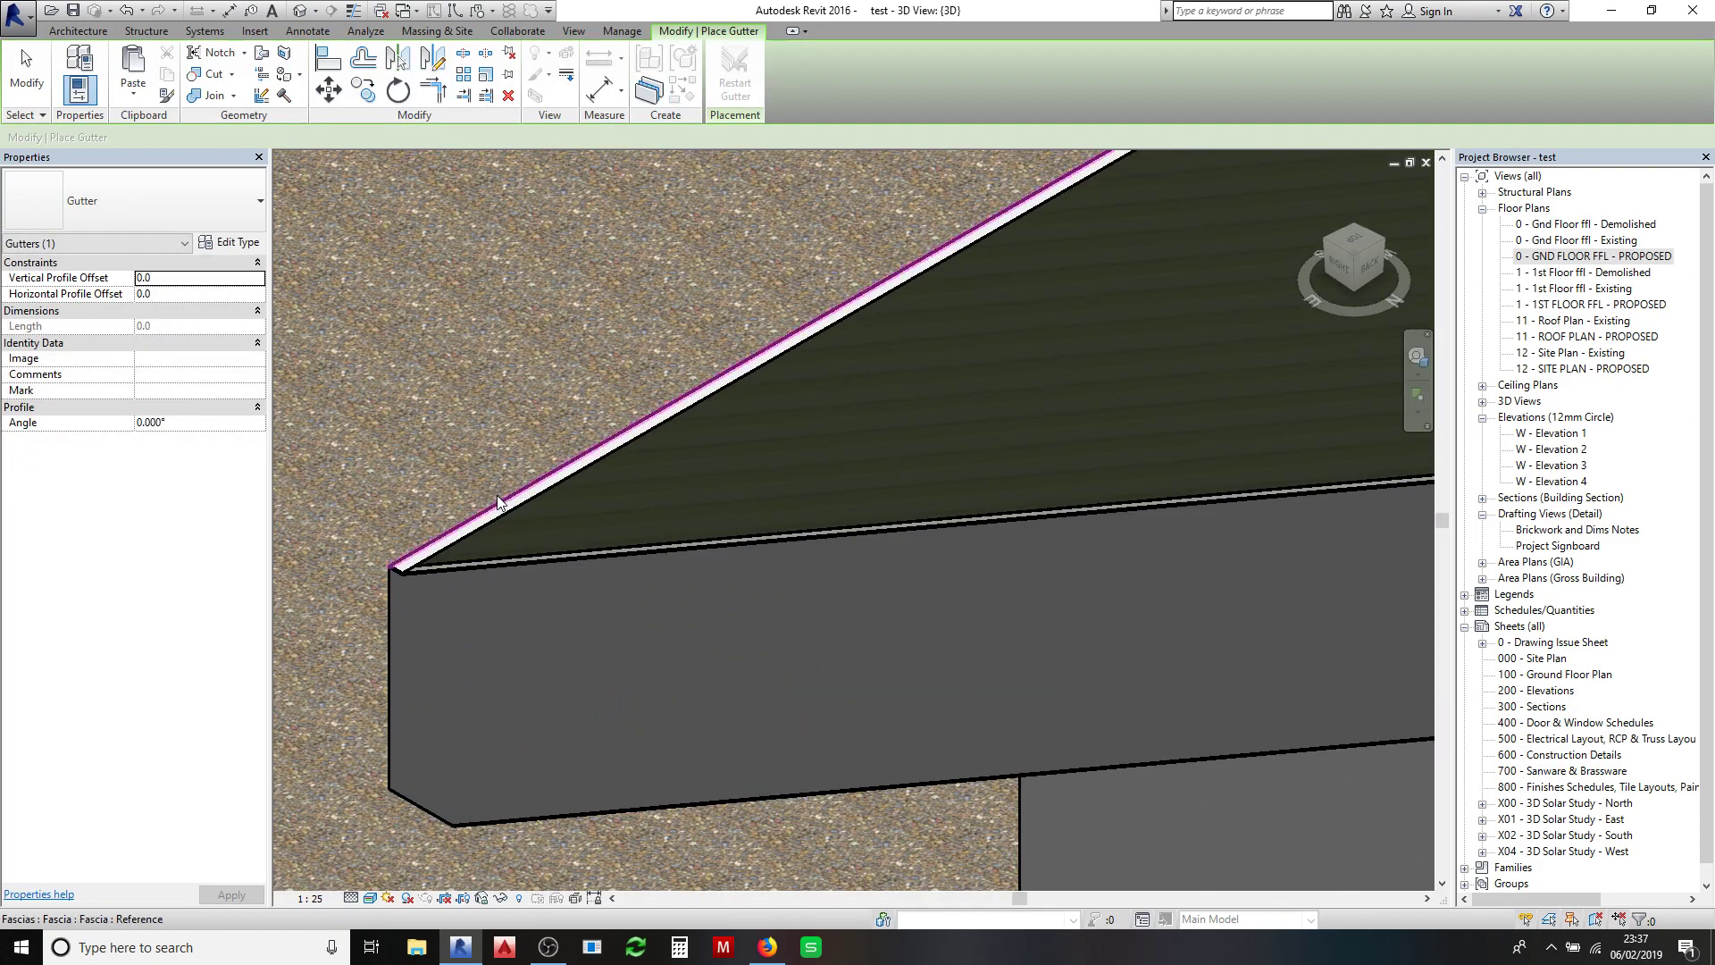
left_click(498, 502)
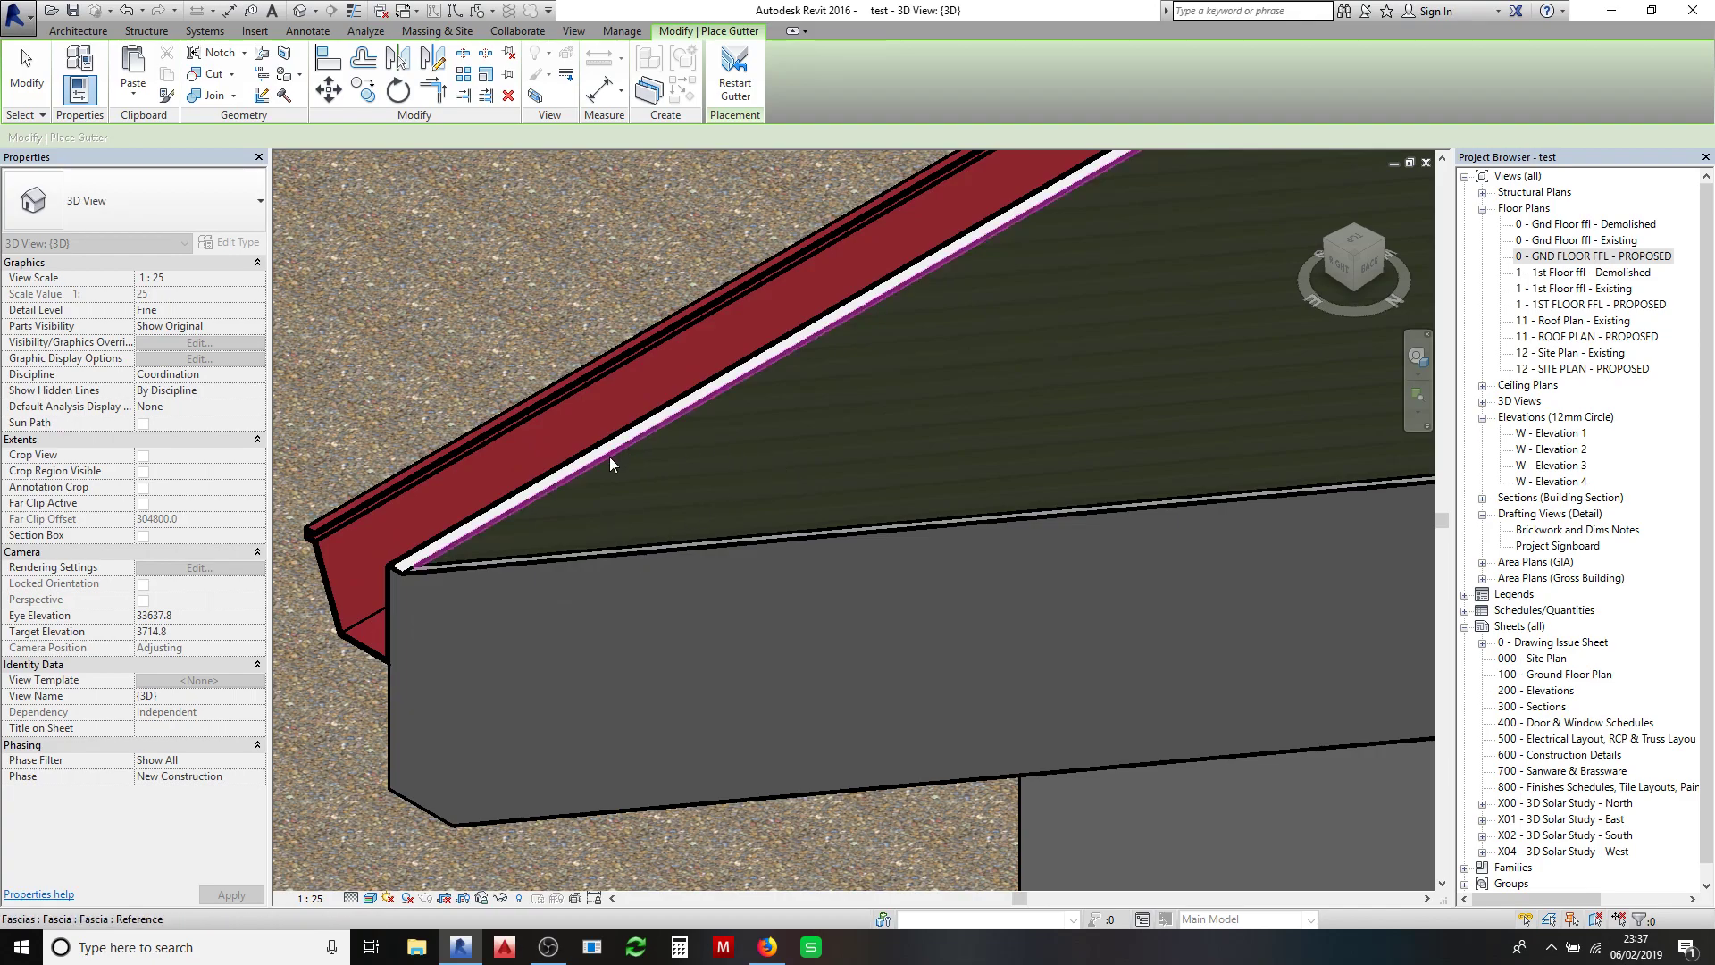
- Add a gutter along another fascia edge and reframe the whole house
scroll(581, 456, "down", 4)
scroll(506, 427, "down", 5)
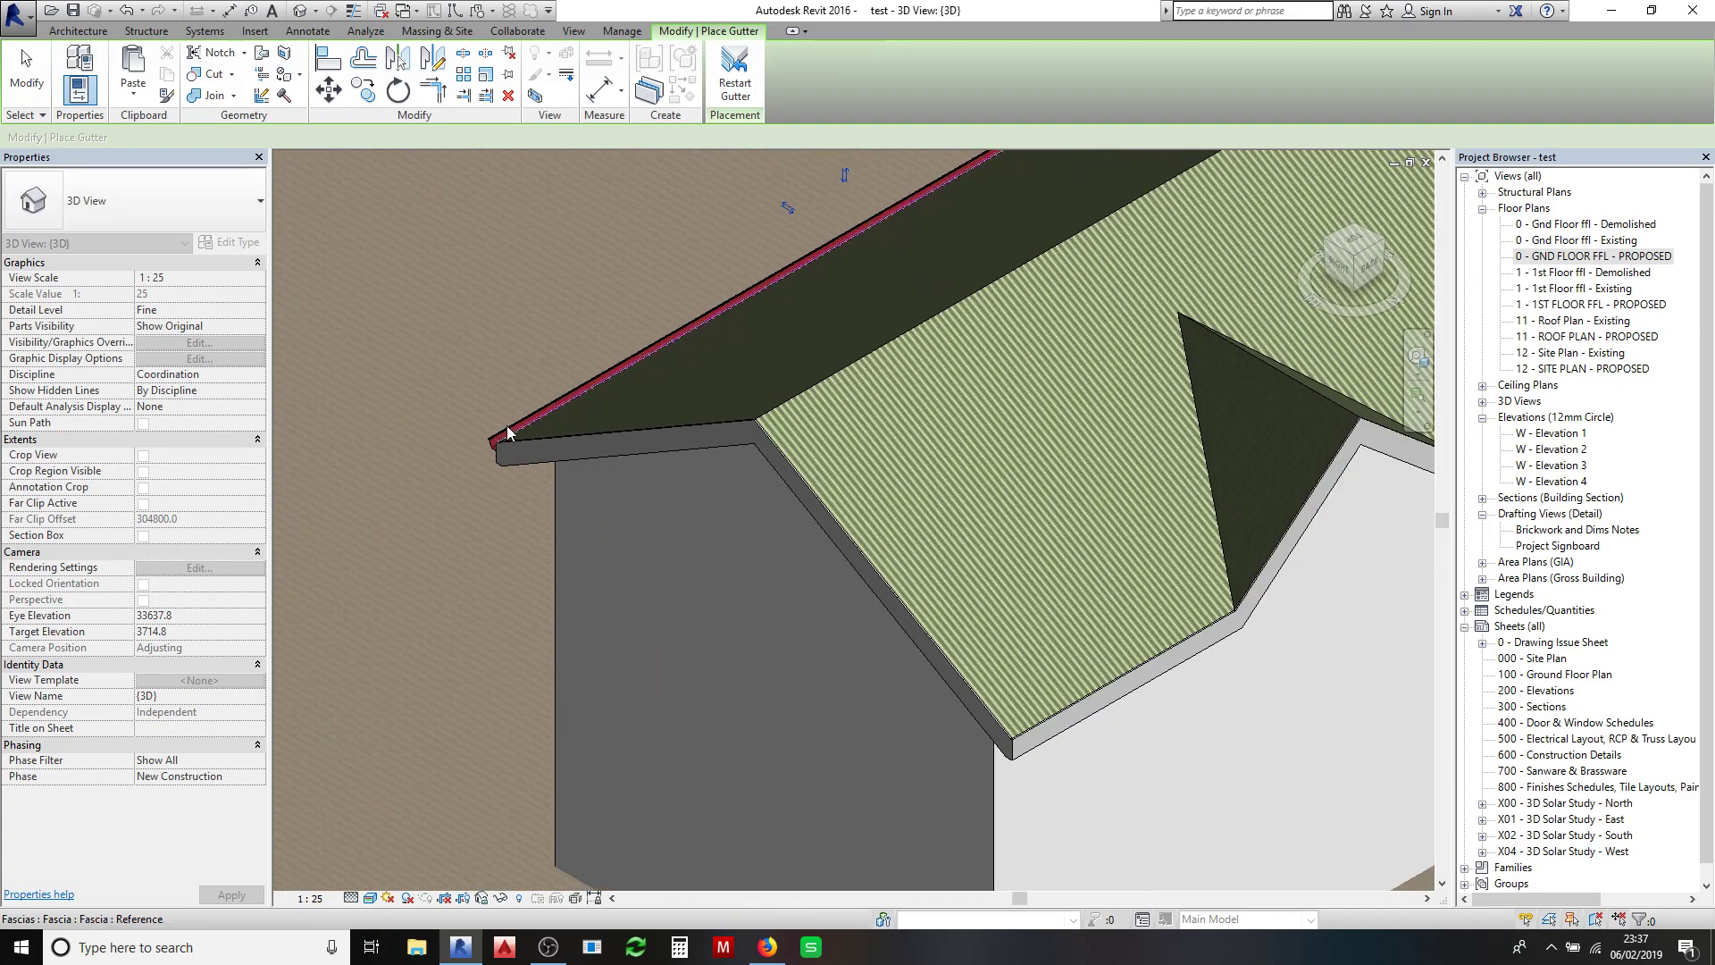
scroll(832, 519, "up", 6)
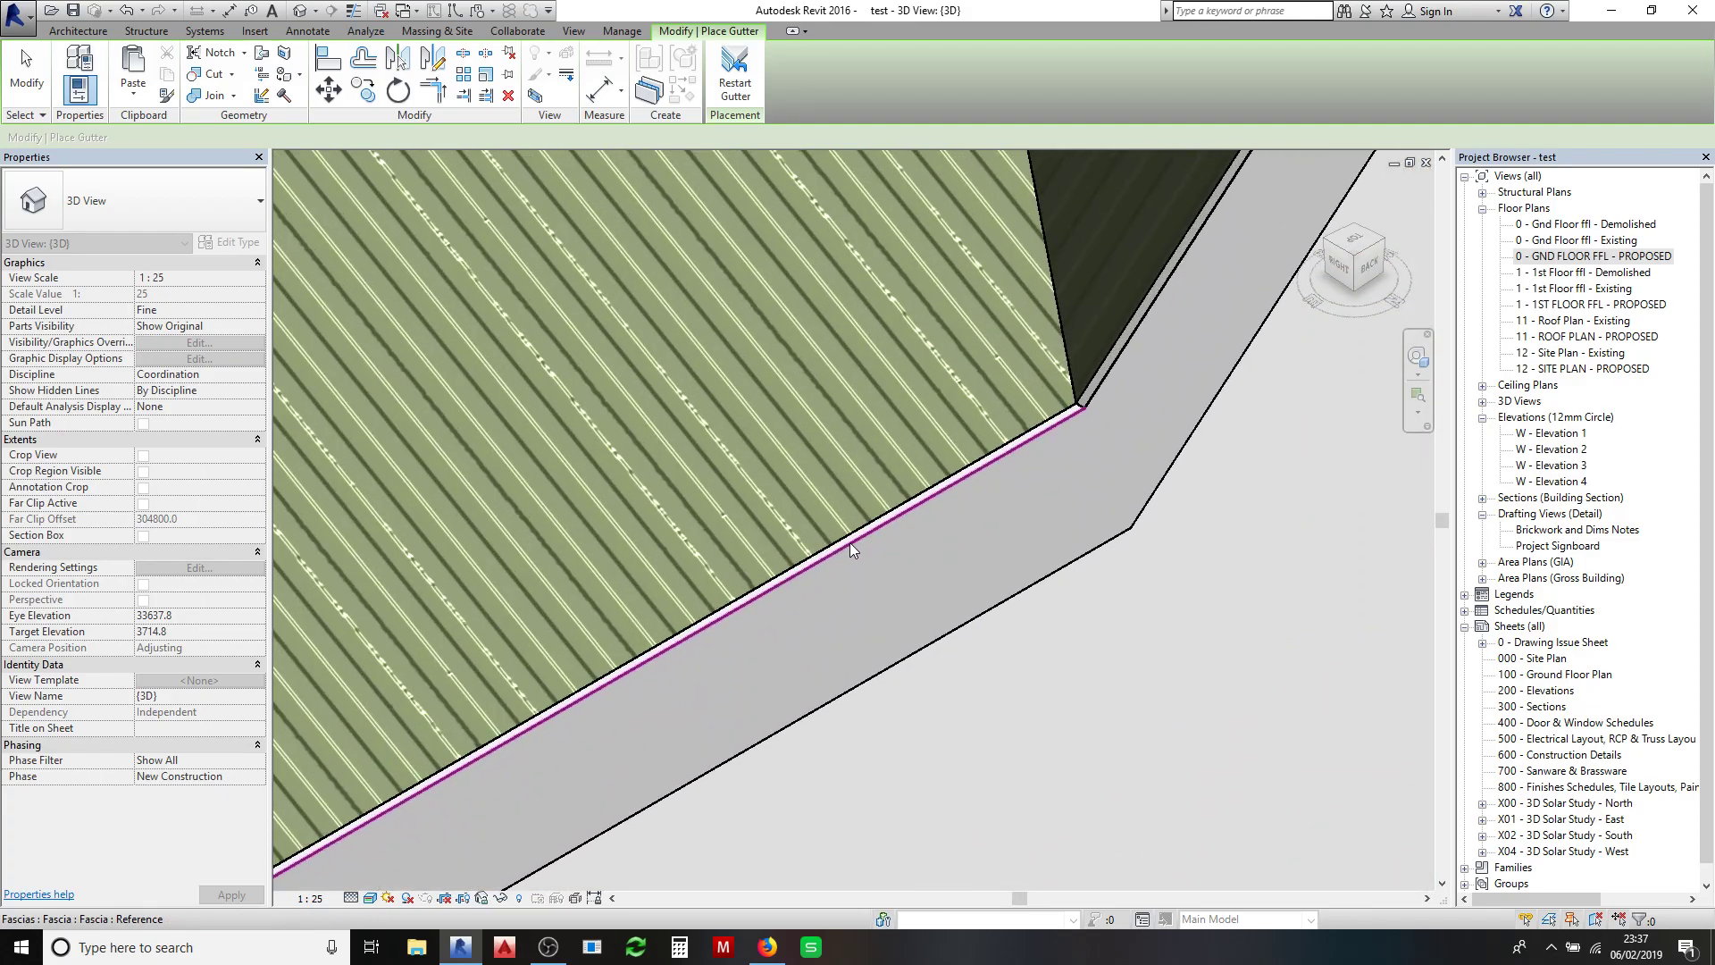
left_click(849, 543)
scroll(818, 540, "down", 3)
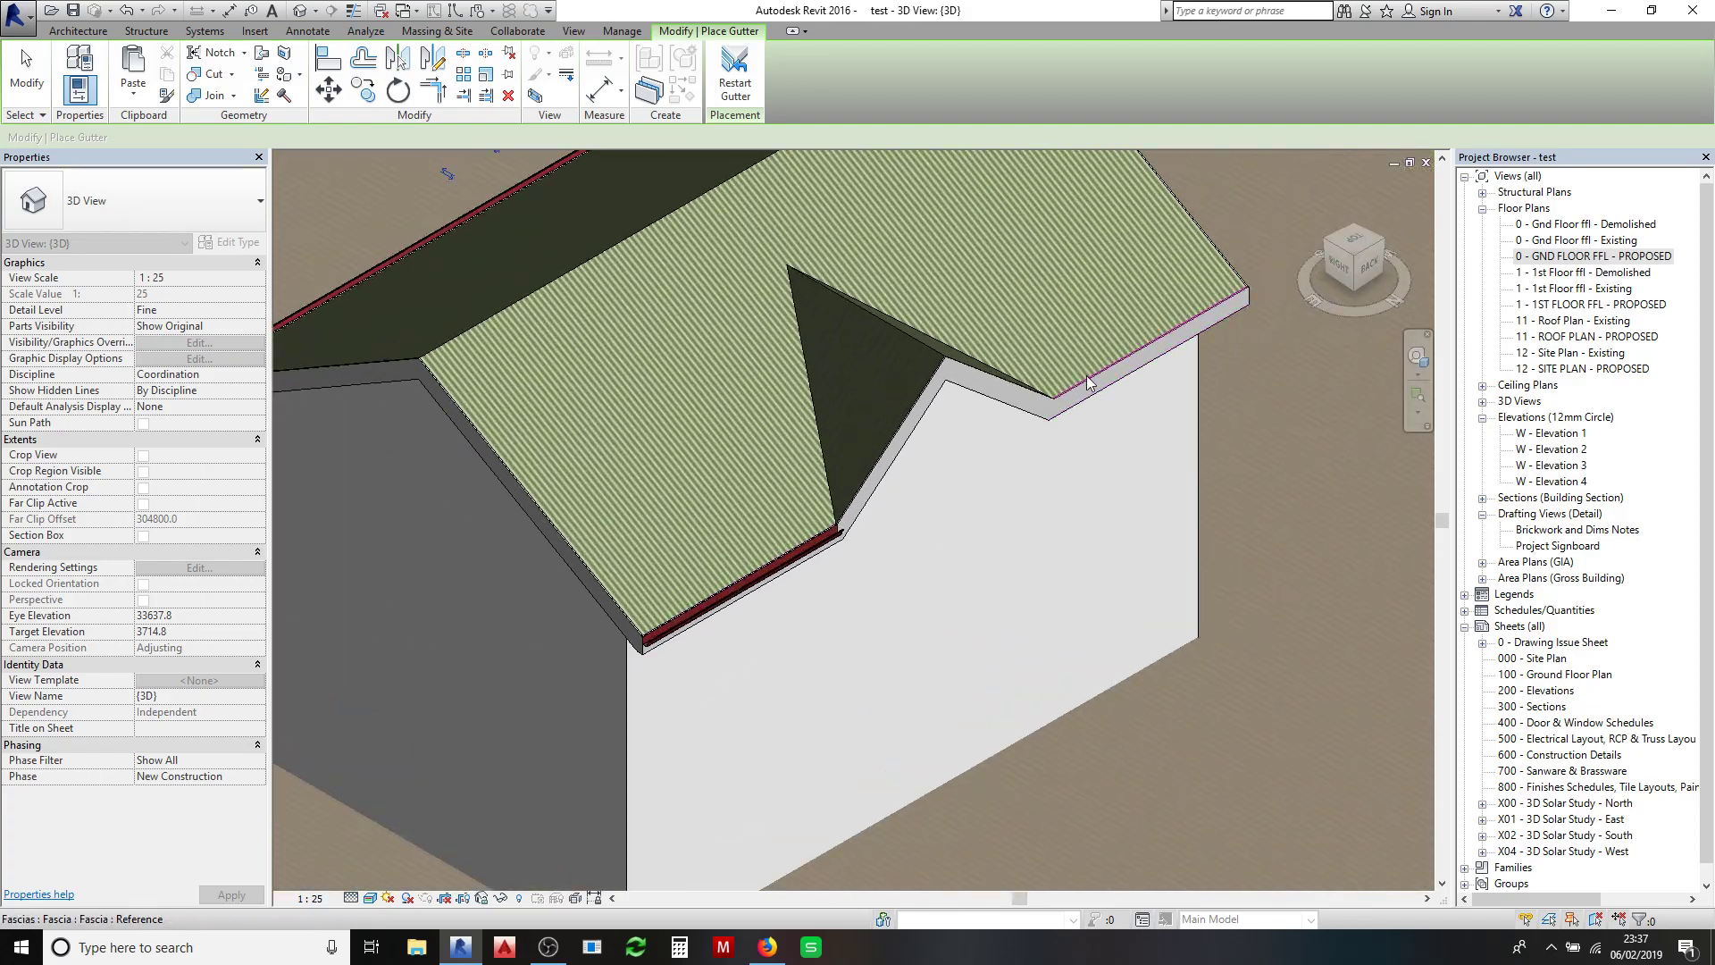
scroll(1079, 406, "up", 6)
scroll(1079, 374, "down", 6)
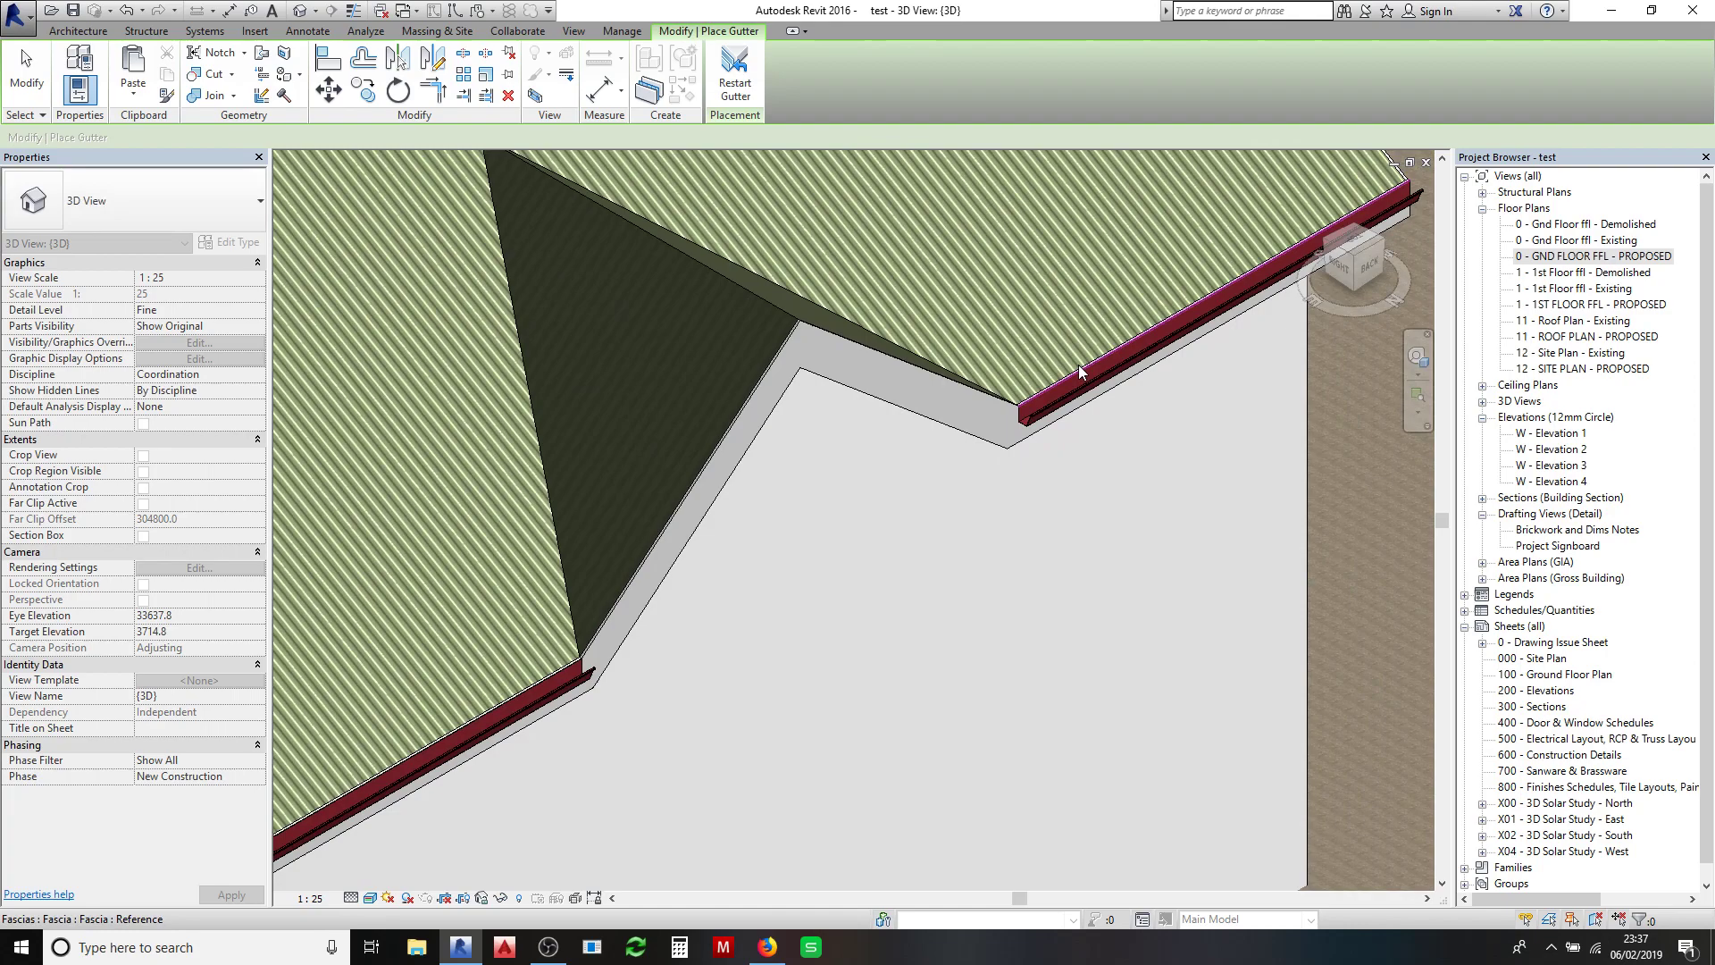
middle_click_drag(929, 394, 904, 413)
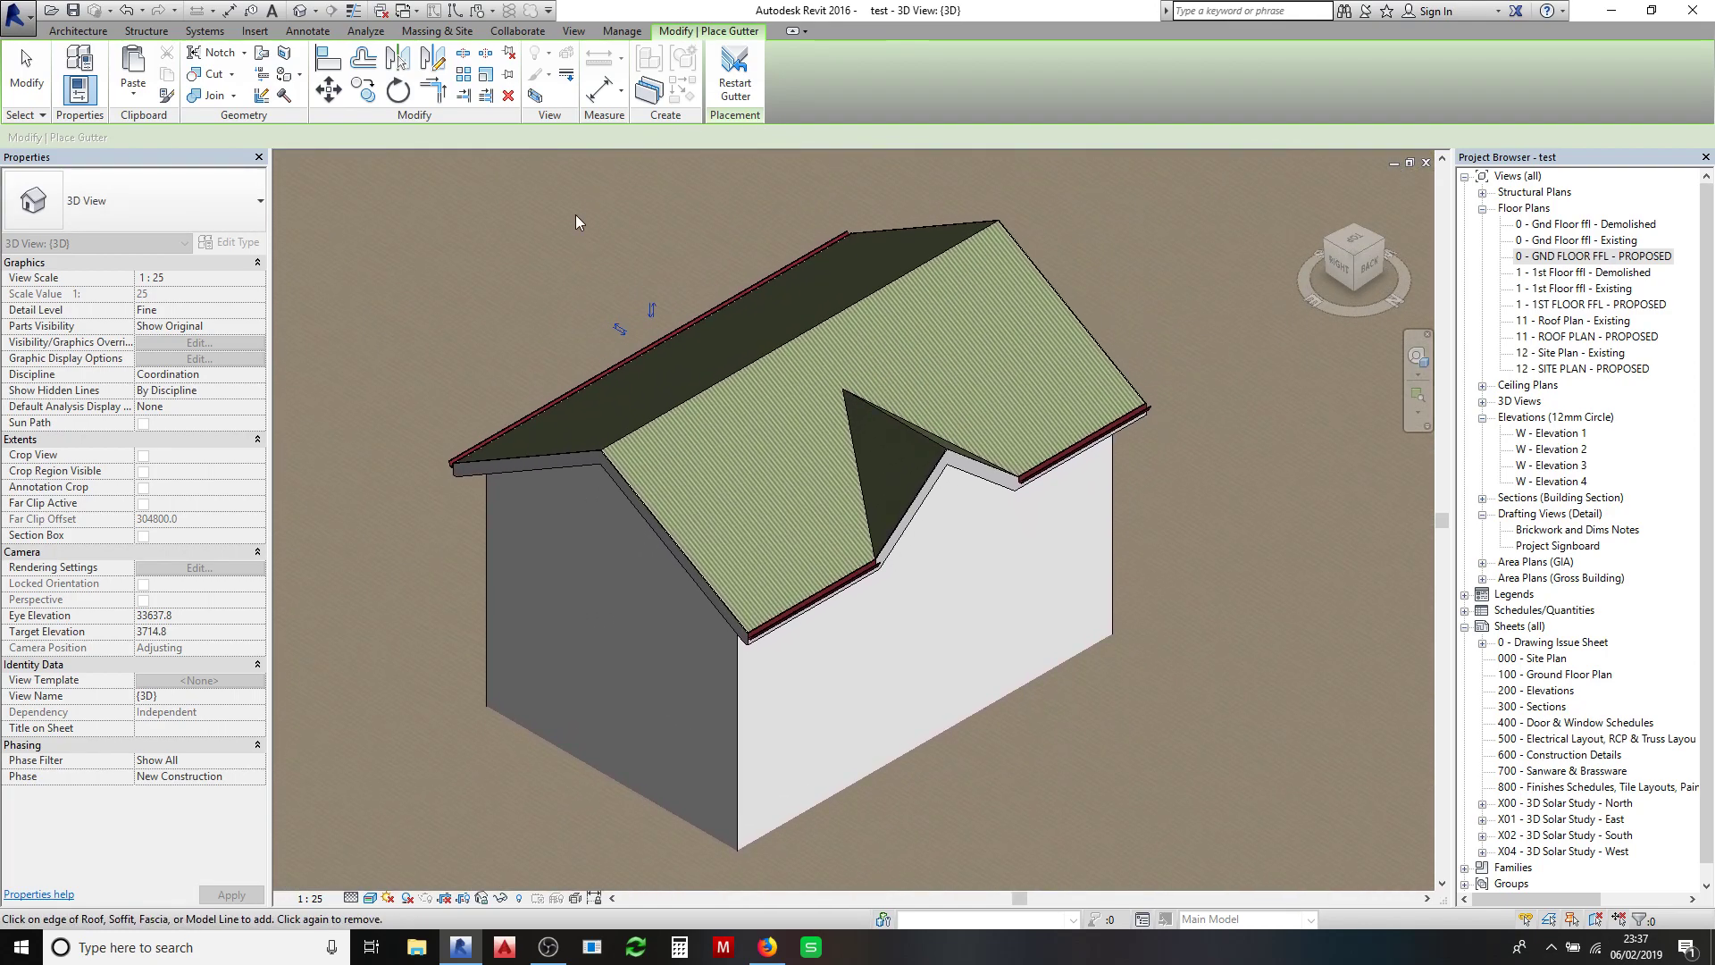
key("Escape")
middle_click_drag(823, 299, 720, 282)
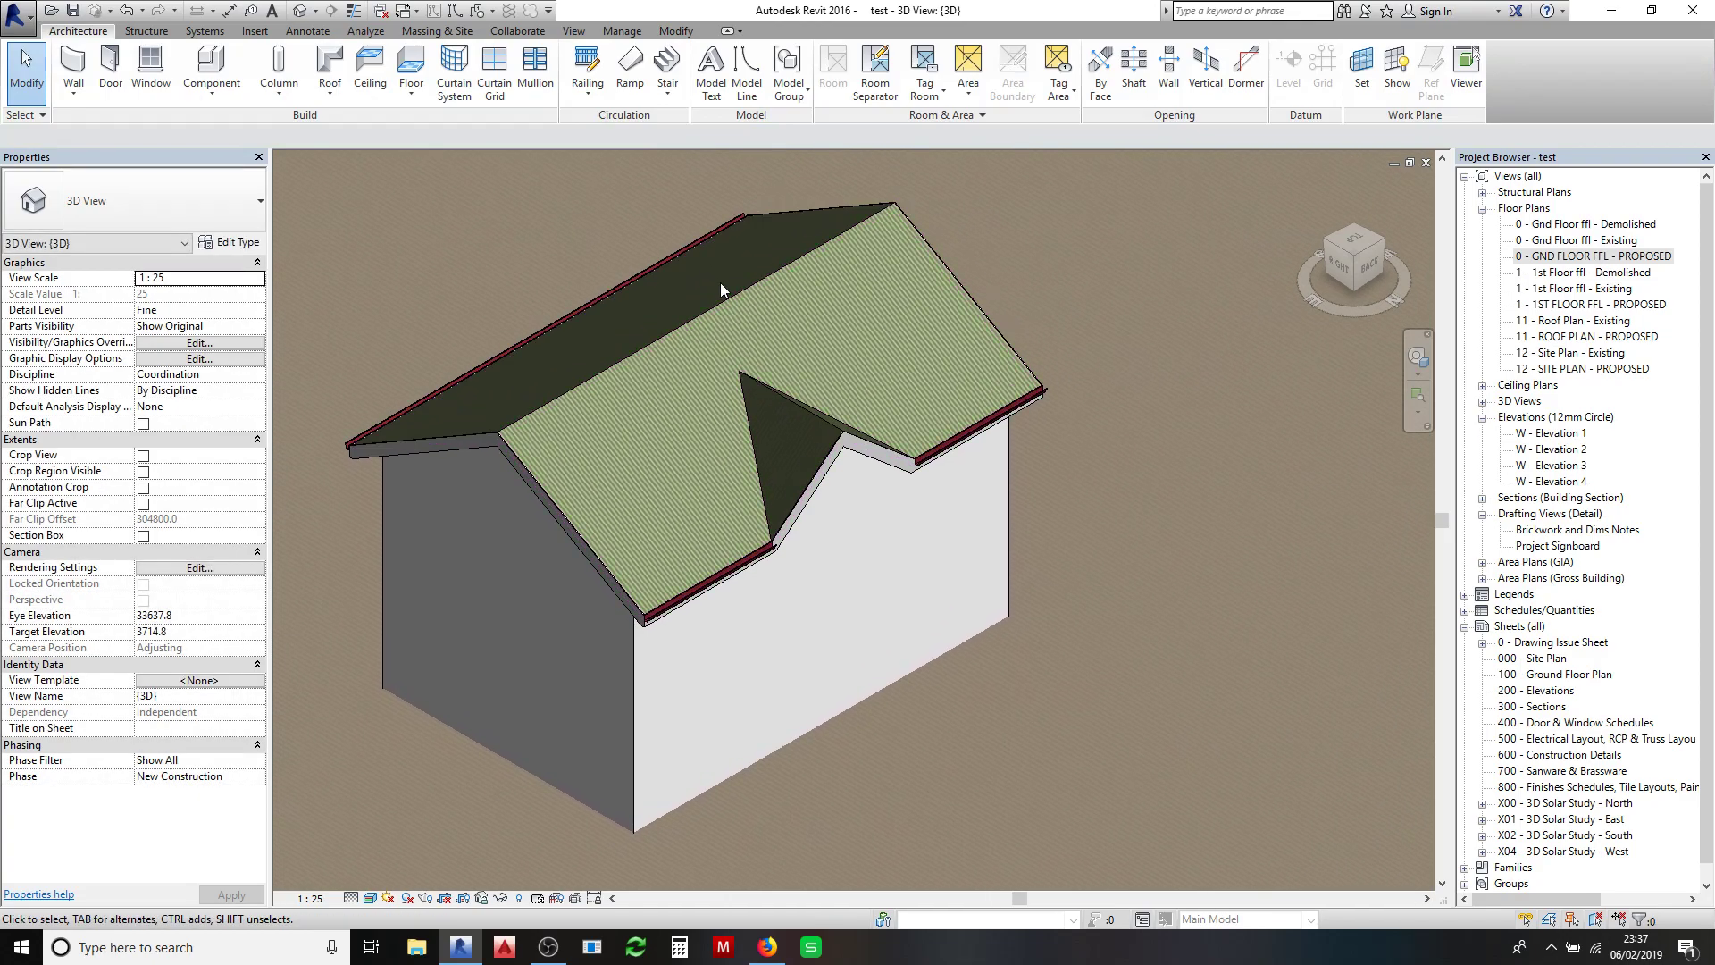
scroll(686, 621, "up", 6)
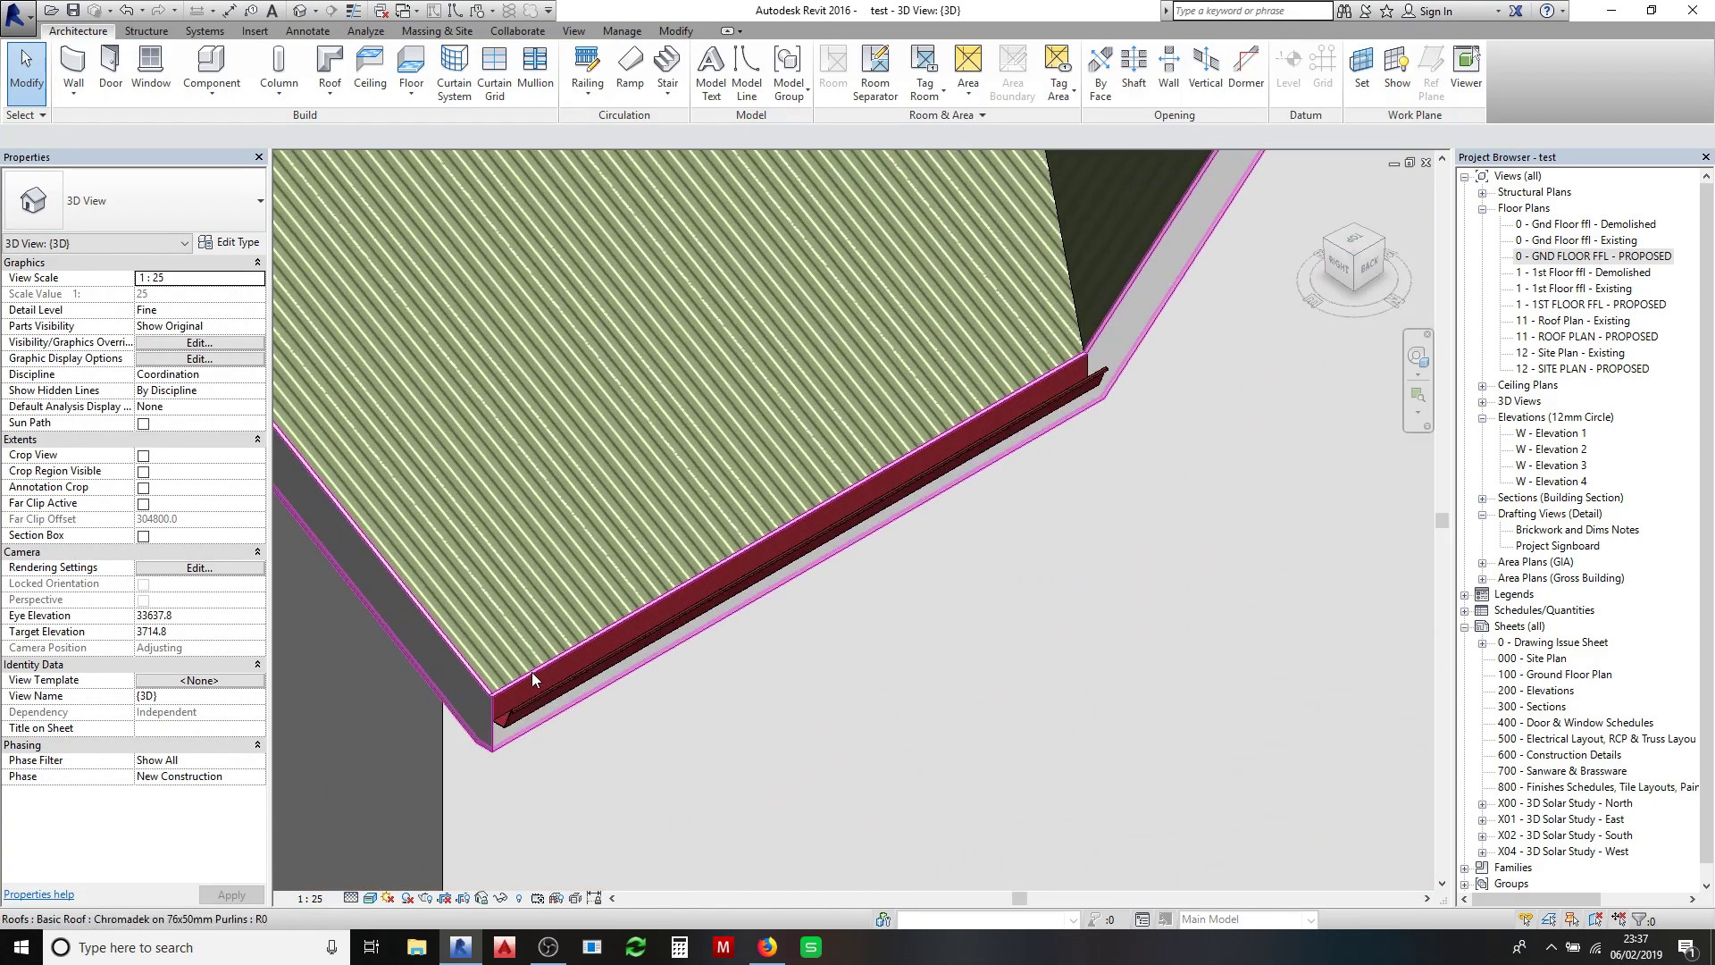
scroll(571, 714, "up", 3)
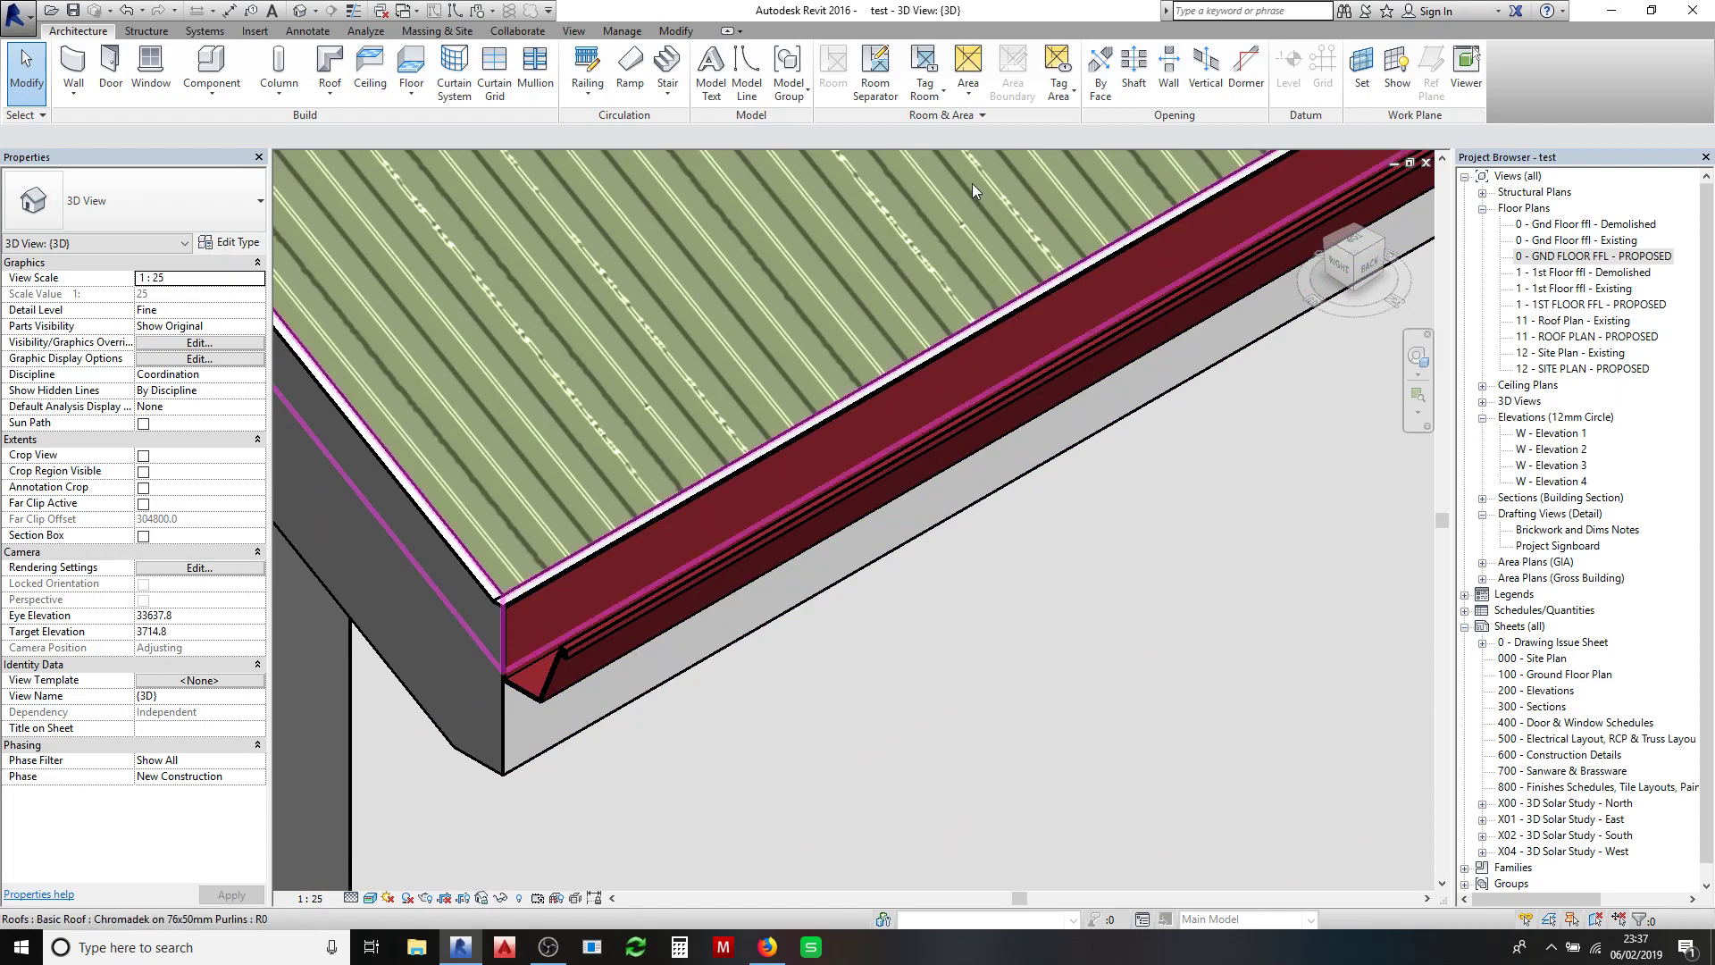
middle_click_drag(634, 374, 650, 328)
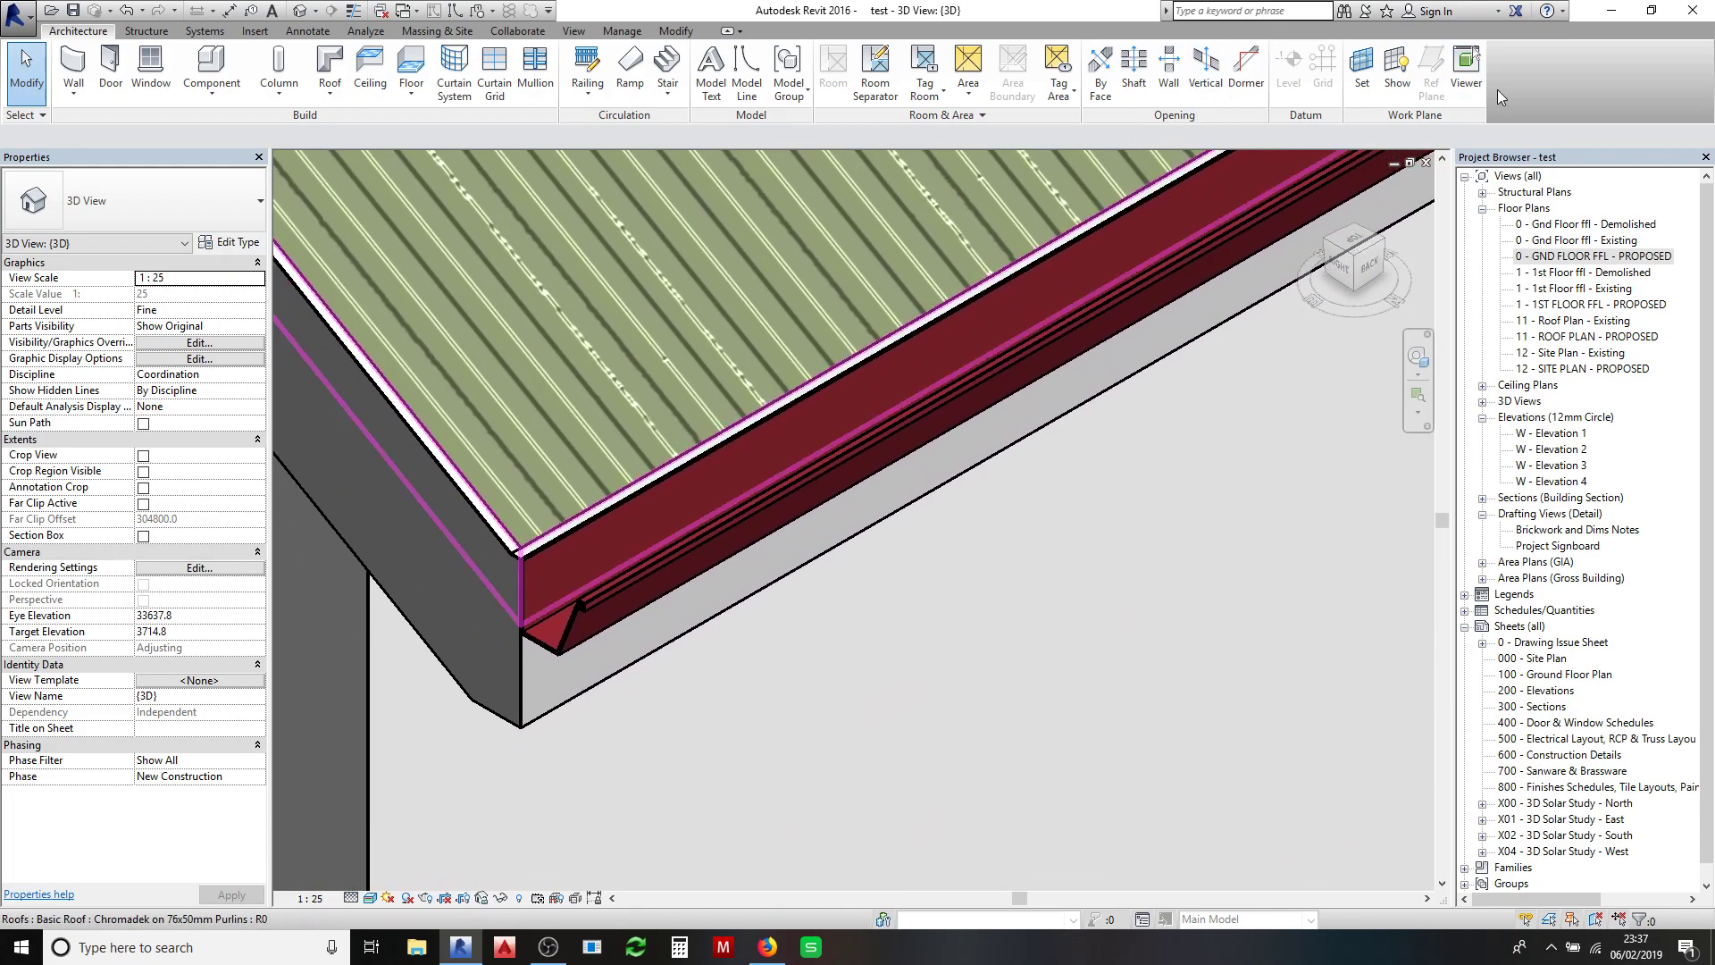
- Set the work plane using Pick a plane on the red gutter's face at the roof corner
left_click(1360, 62)
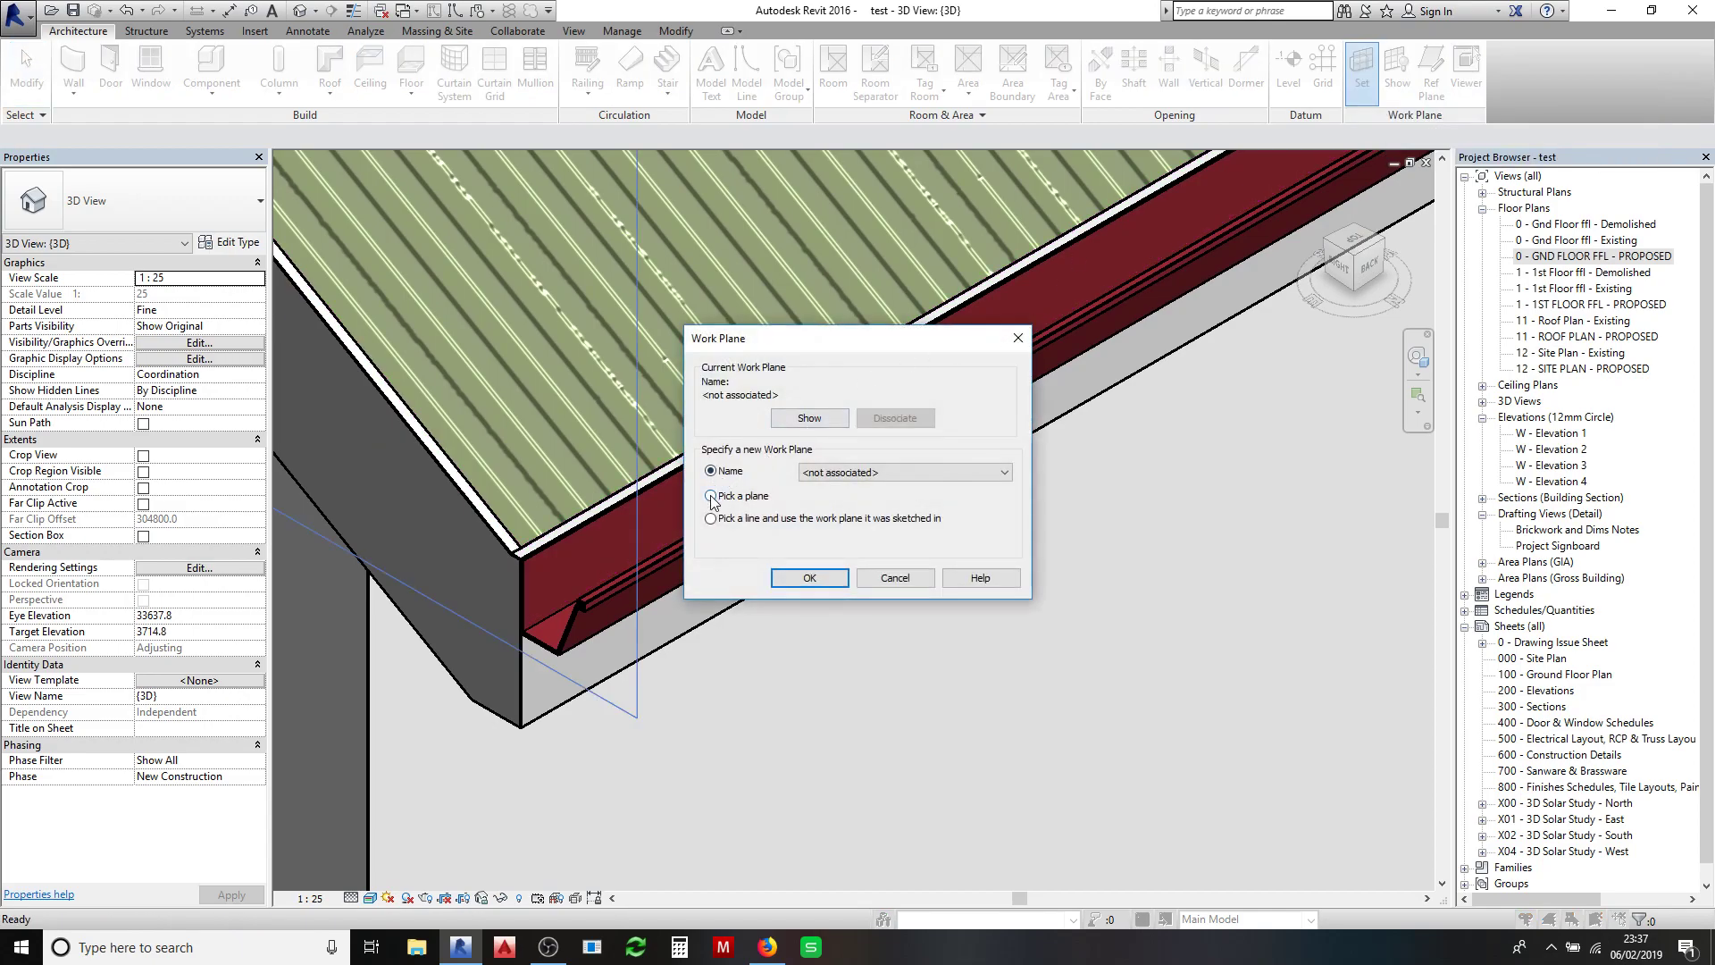
left_click(780, 576)
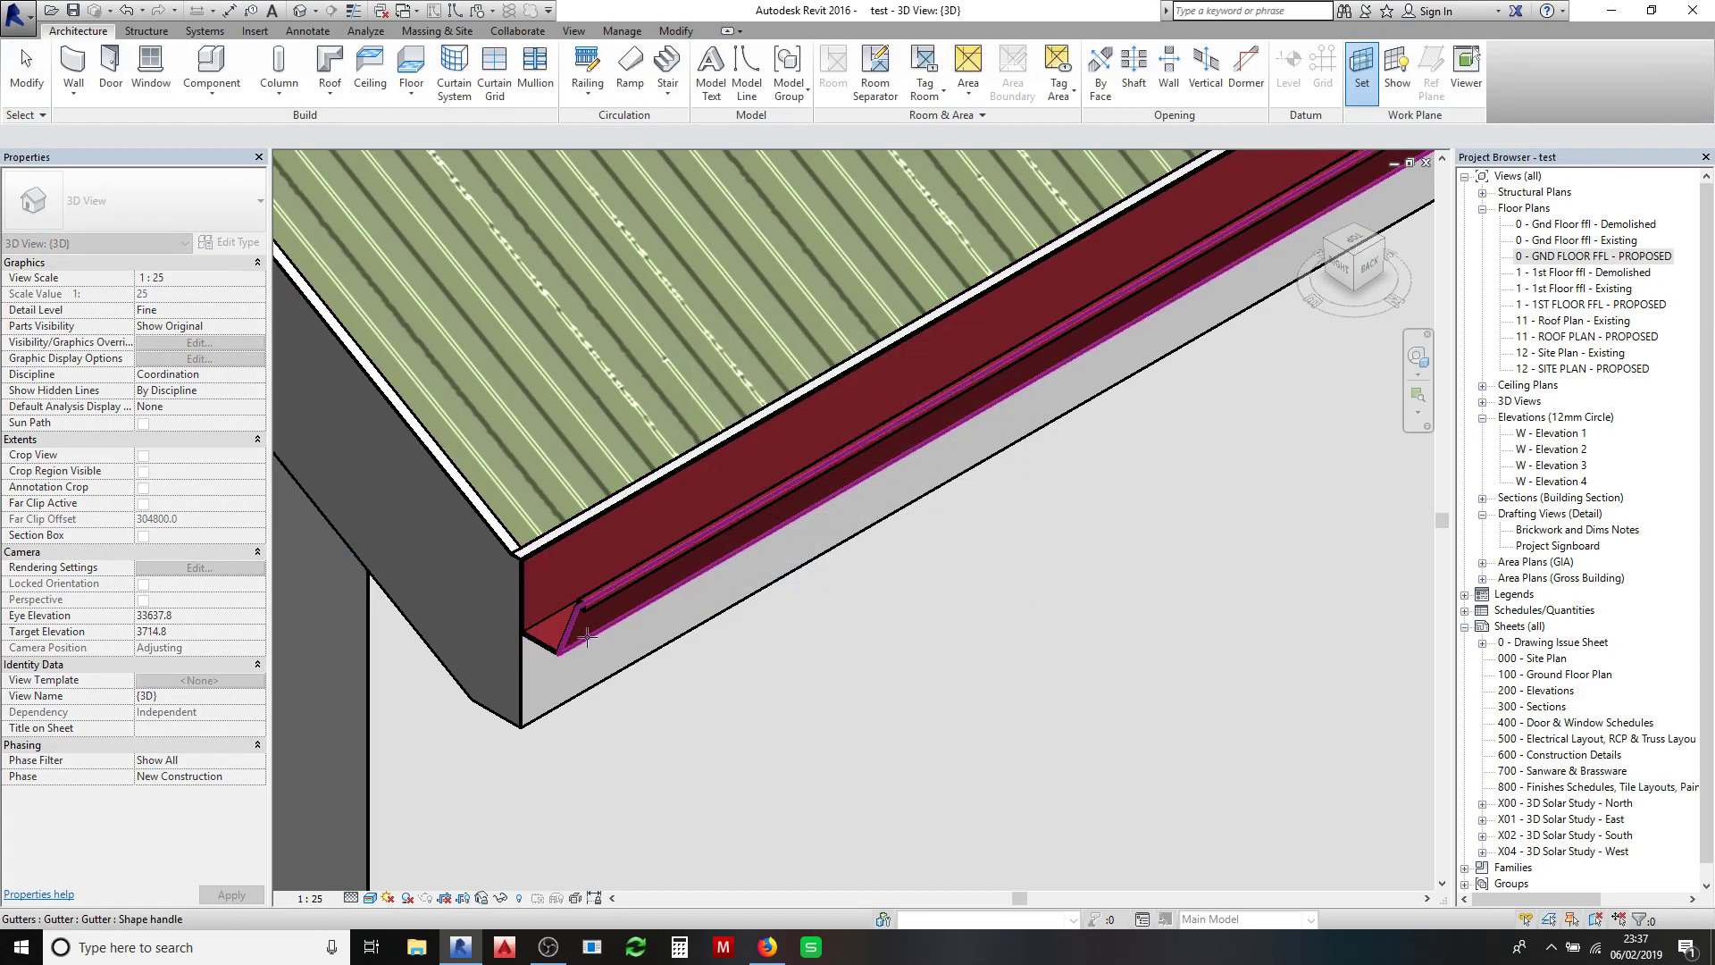
scroll(573, 640, "up", 1)
scroll(573, 640, "up", 1)
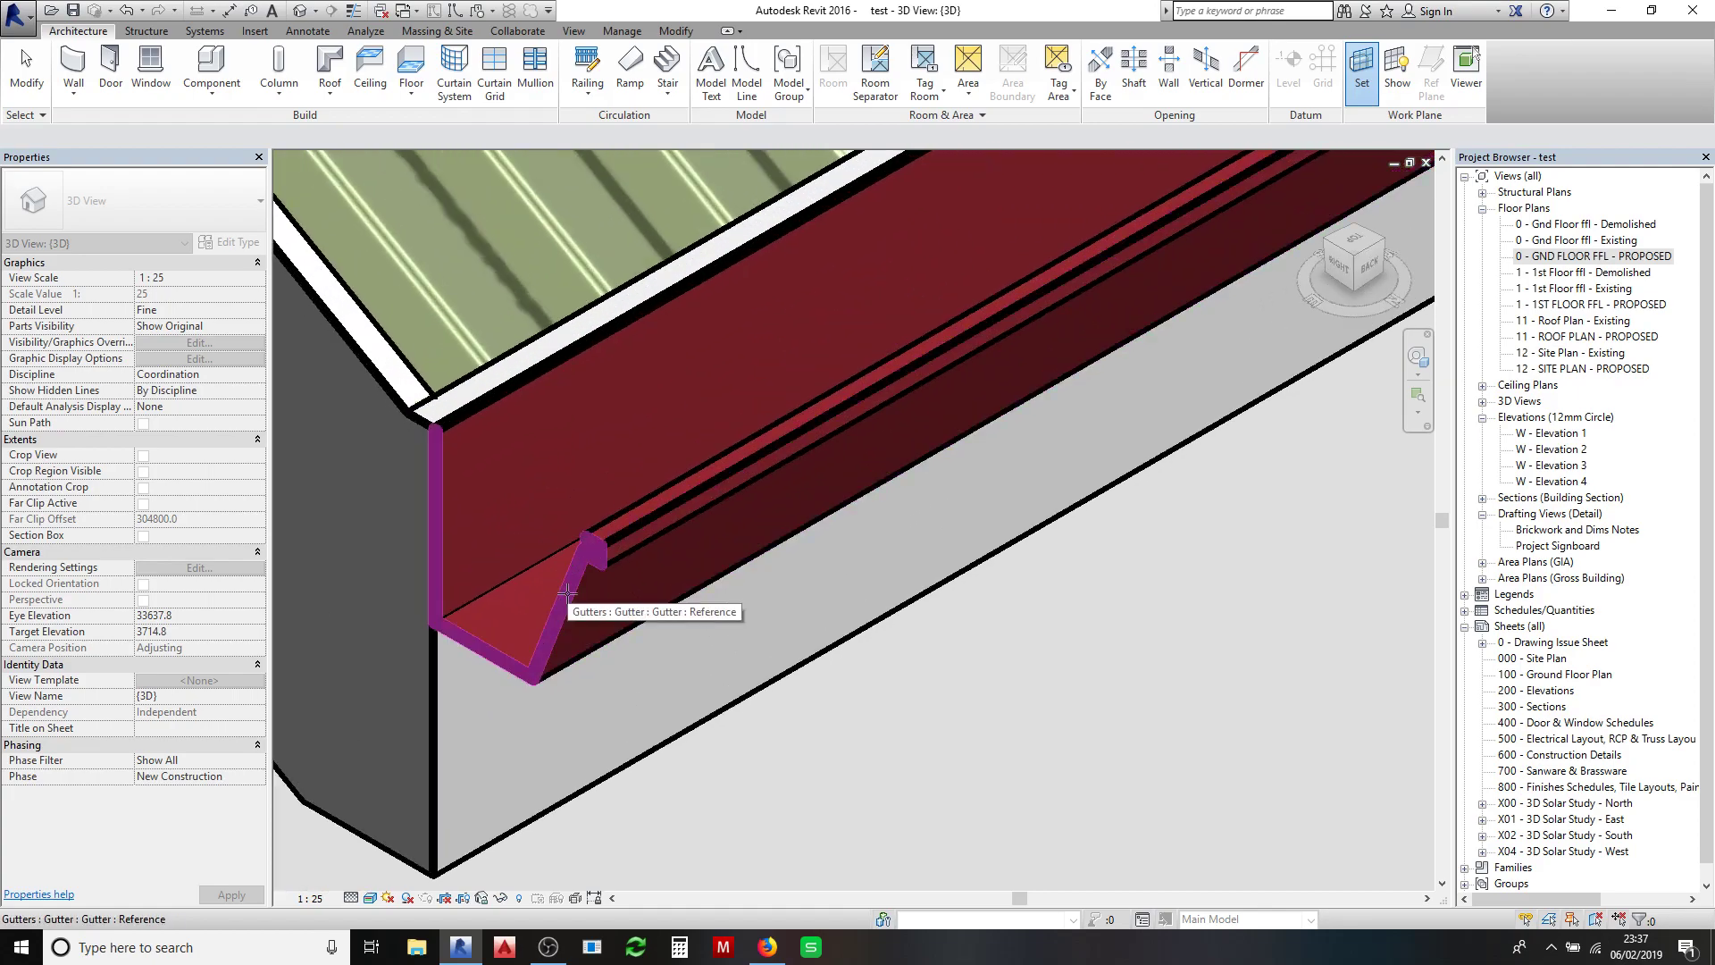
left_click(567, 591)
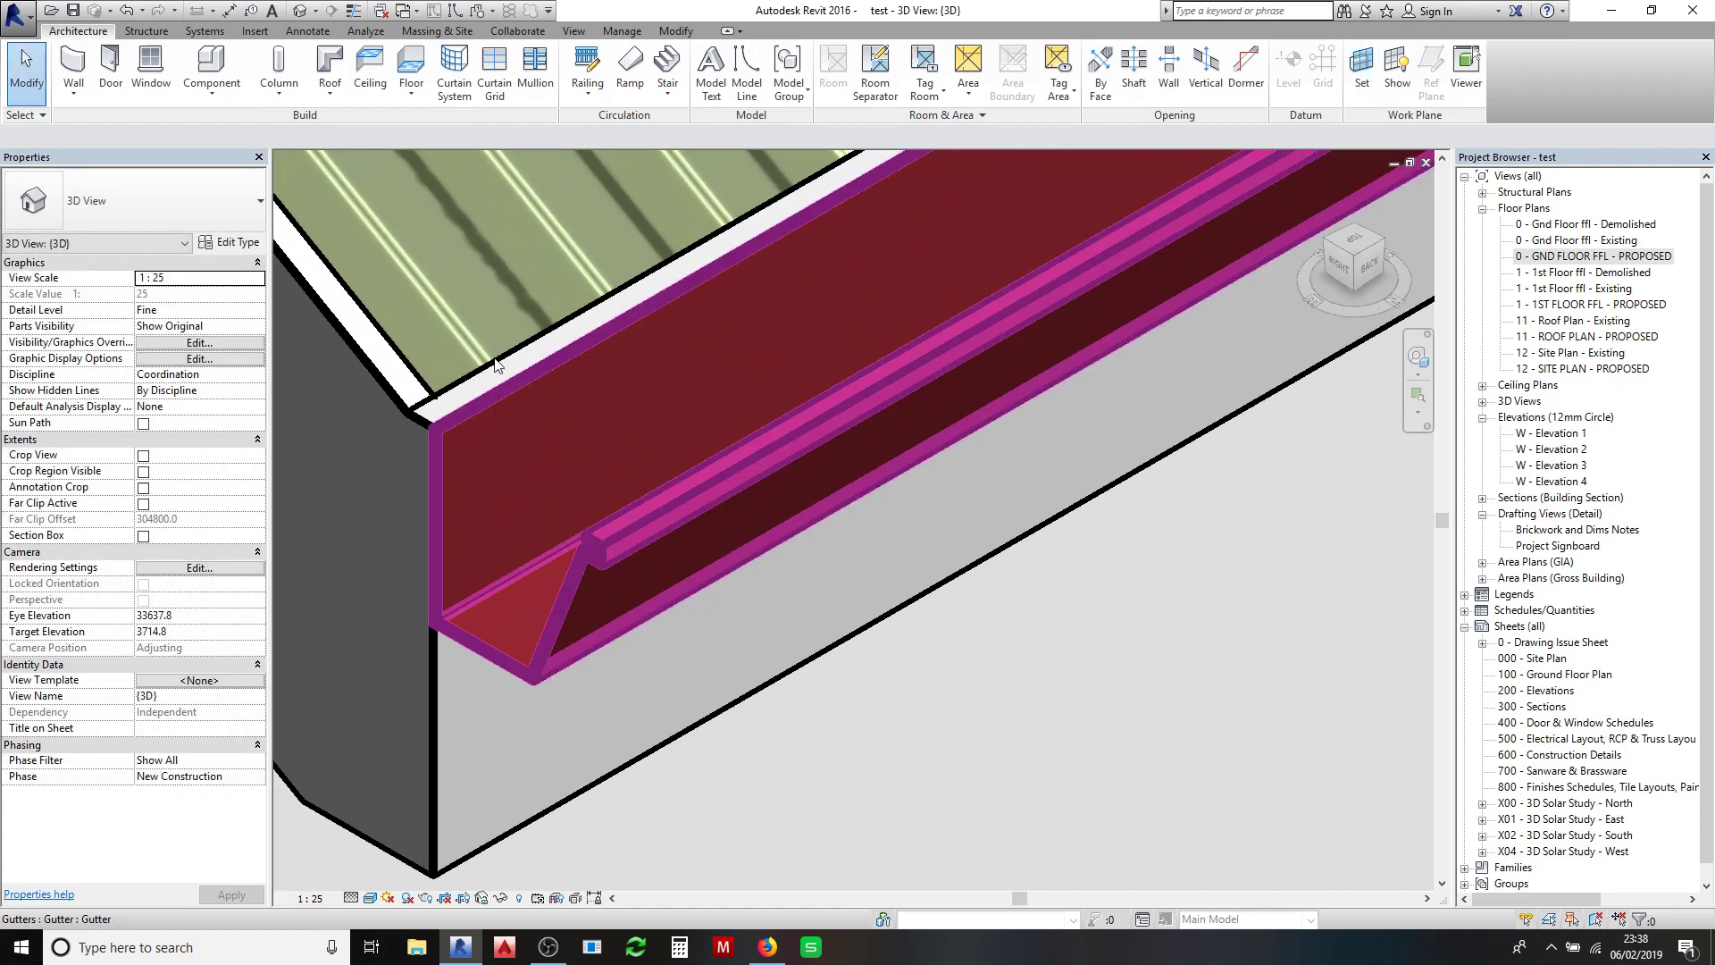
- Create an in-place model in the Roofs category named 'end caps'
left_click(211, 87)
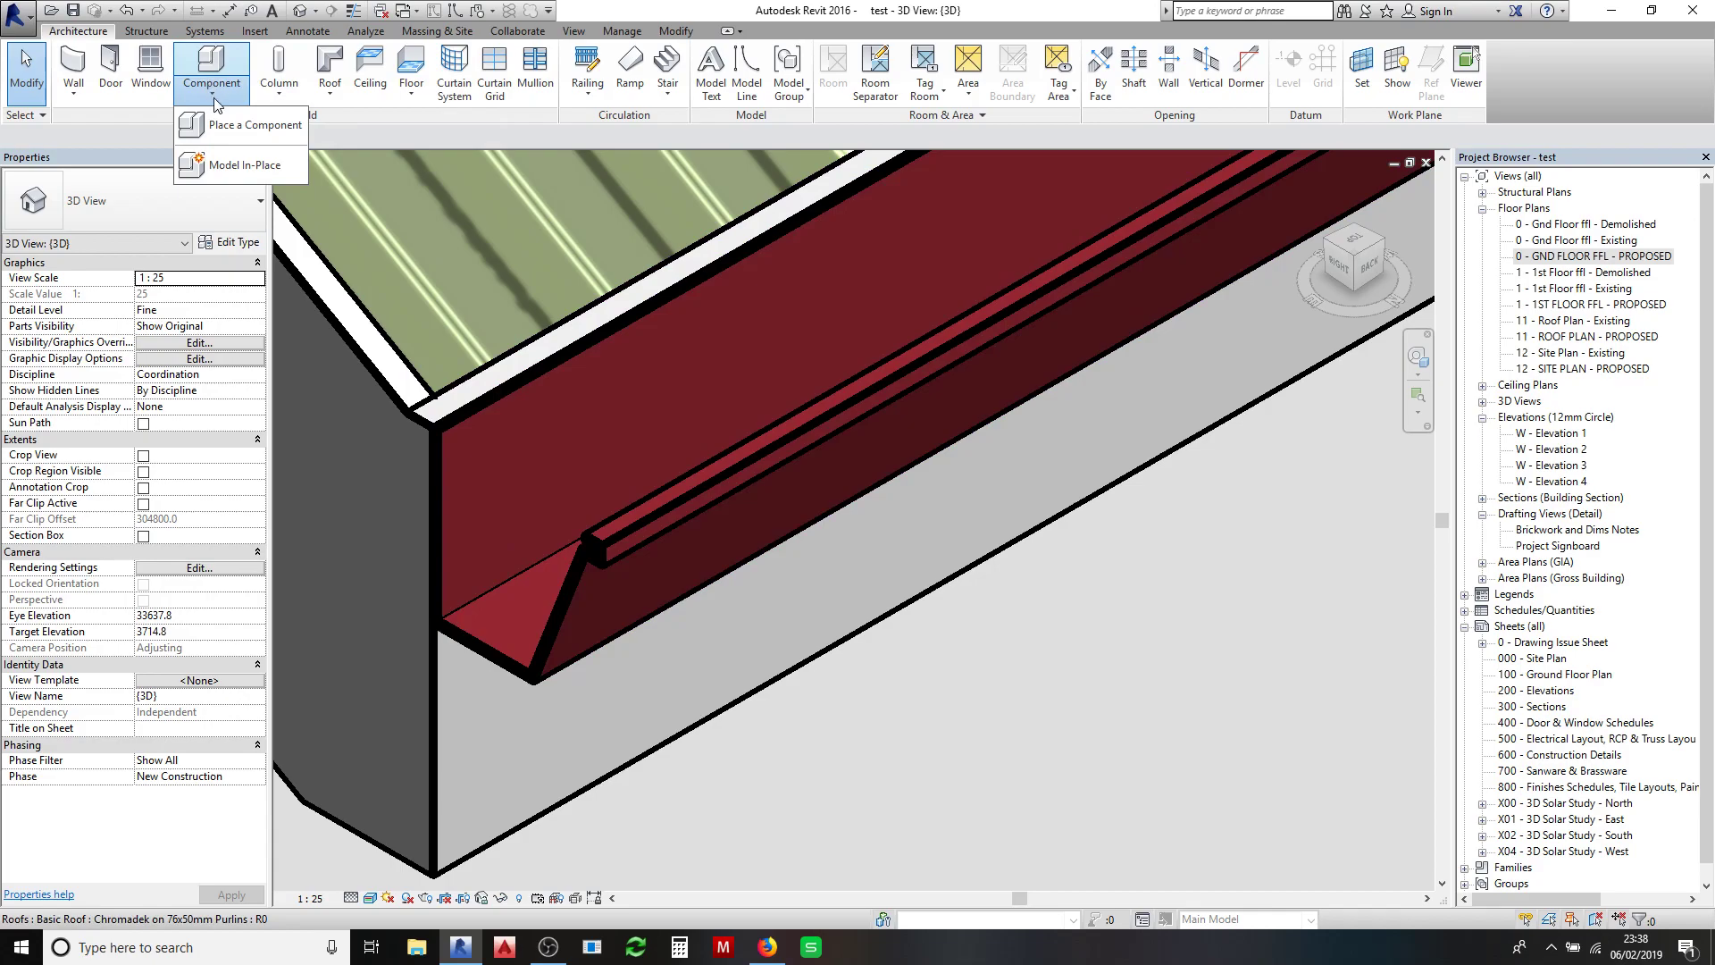
left_click(230, 161)
scroll(873, 420, "down", 5)
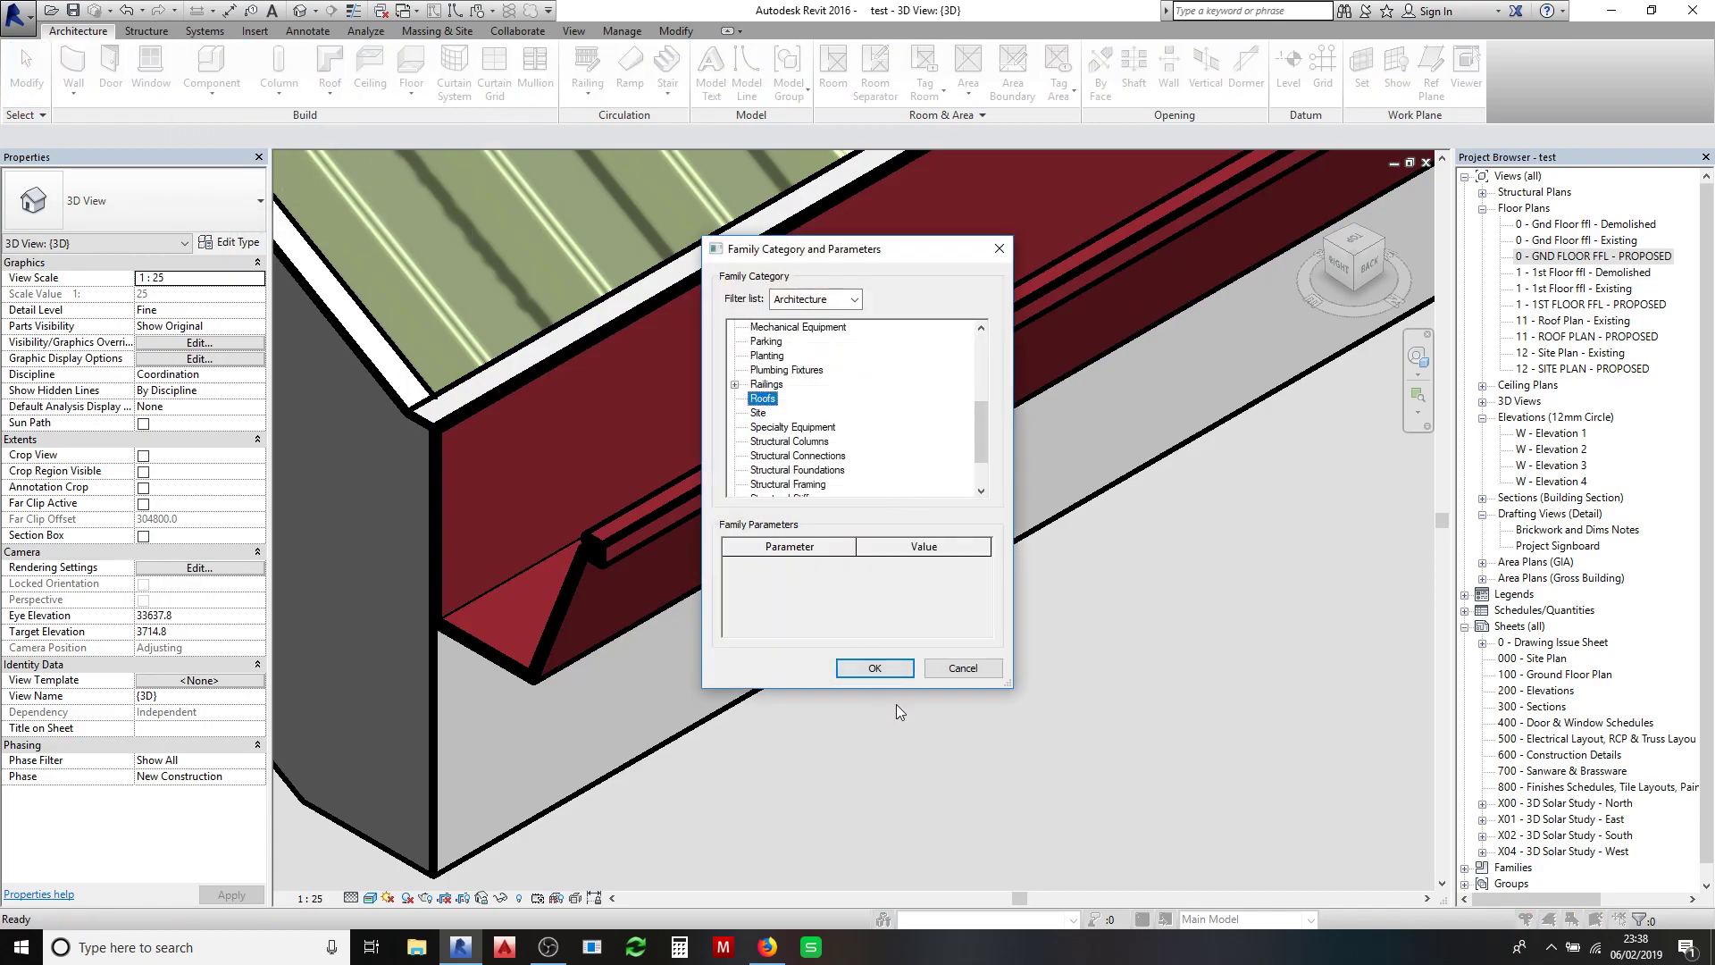
left_click(875, 670)
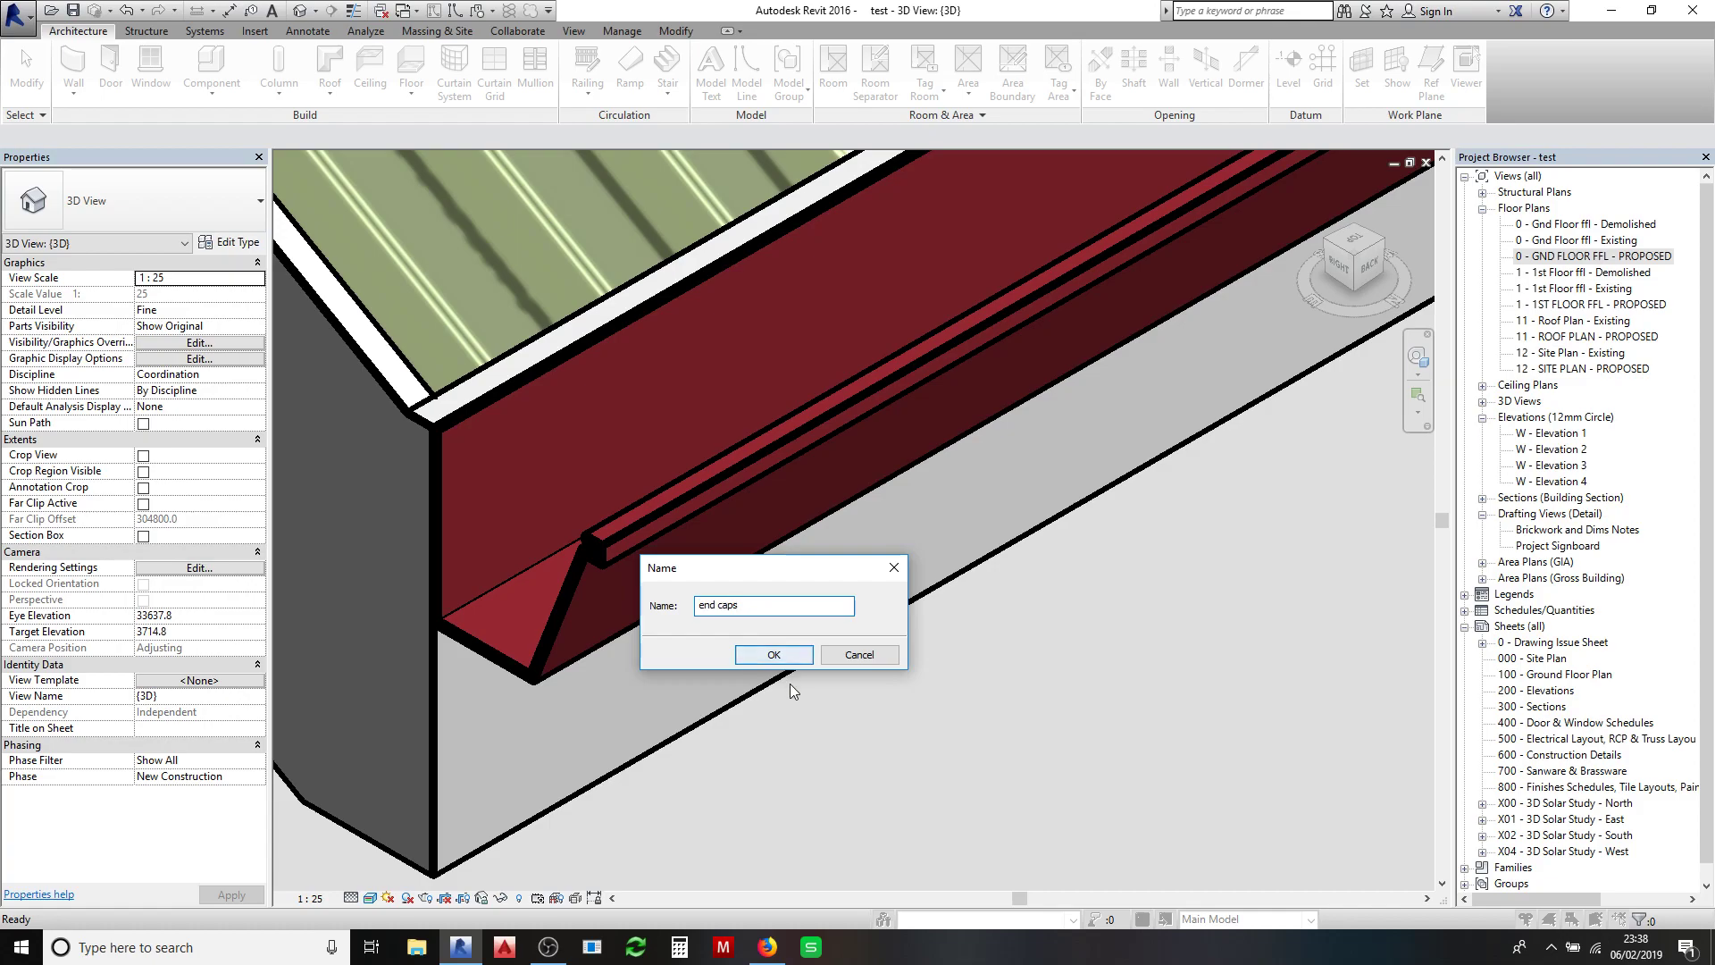
left_click(773, 654)
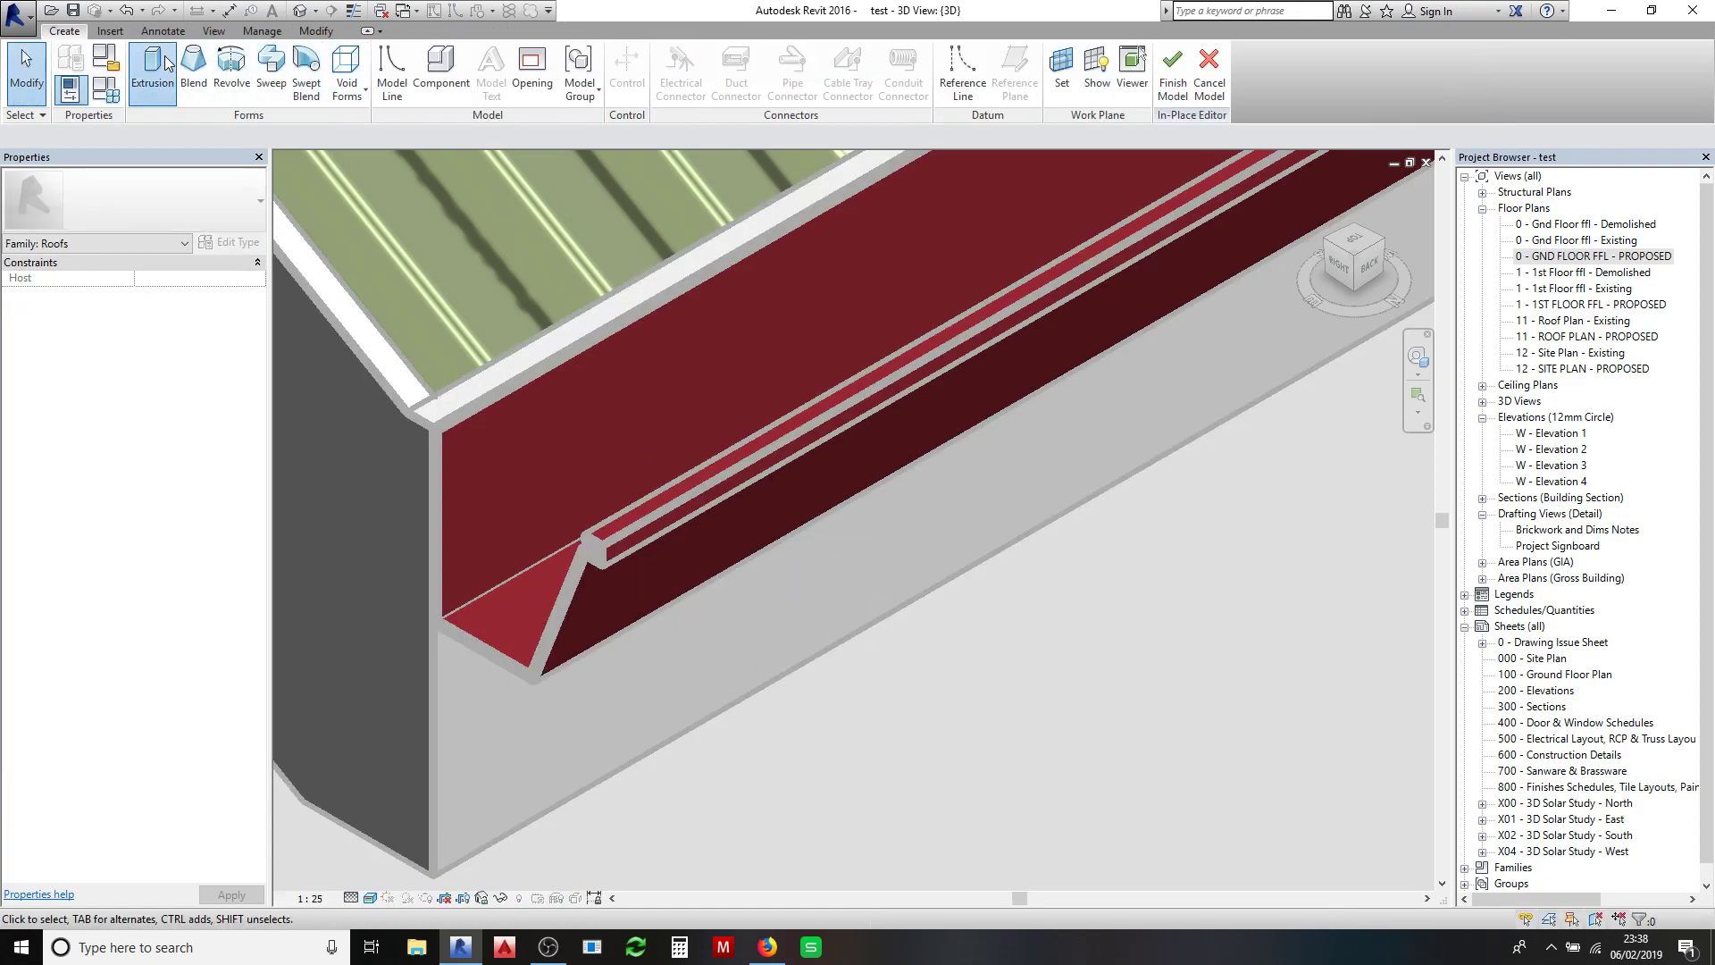
- Start an extrusion and pick the gutter end's back, sloping front, lip and top rail edges
left_click(166, 63)
left_click(690, 94)
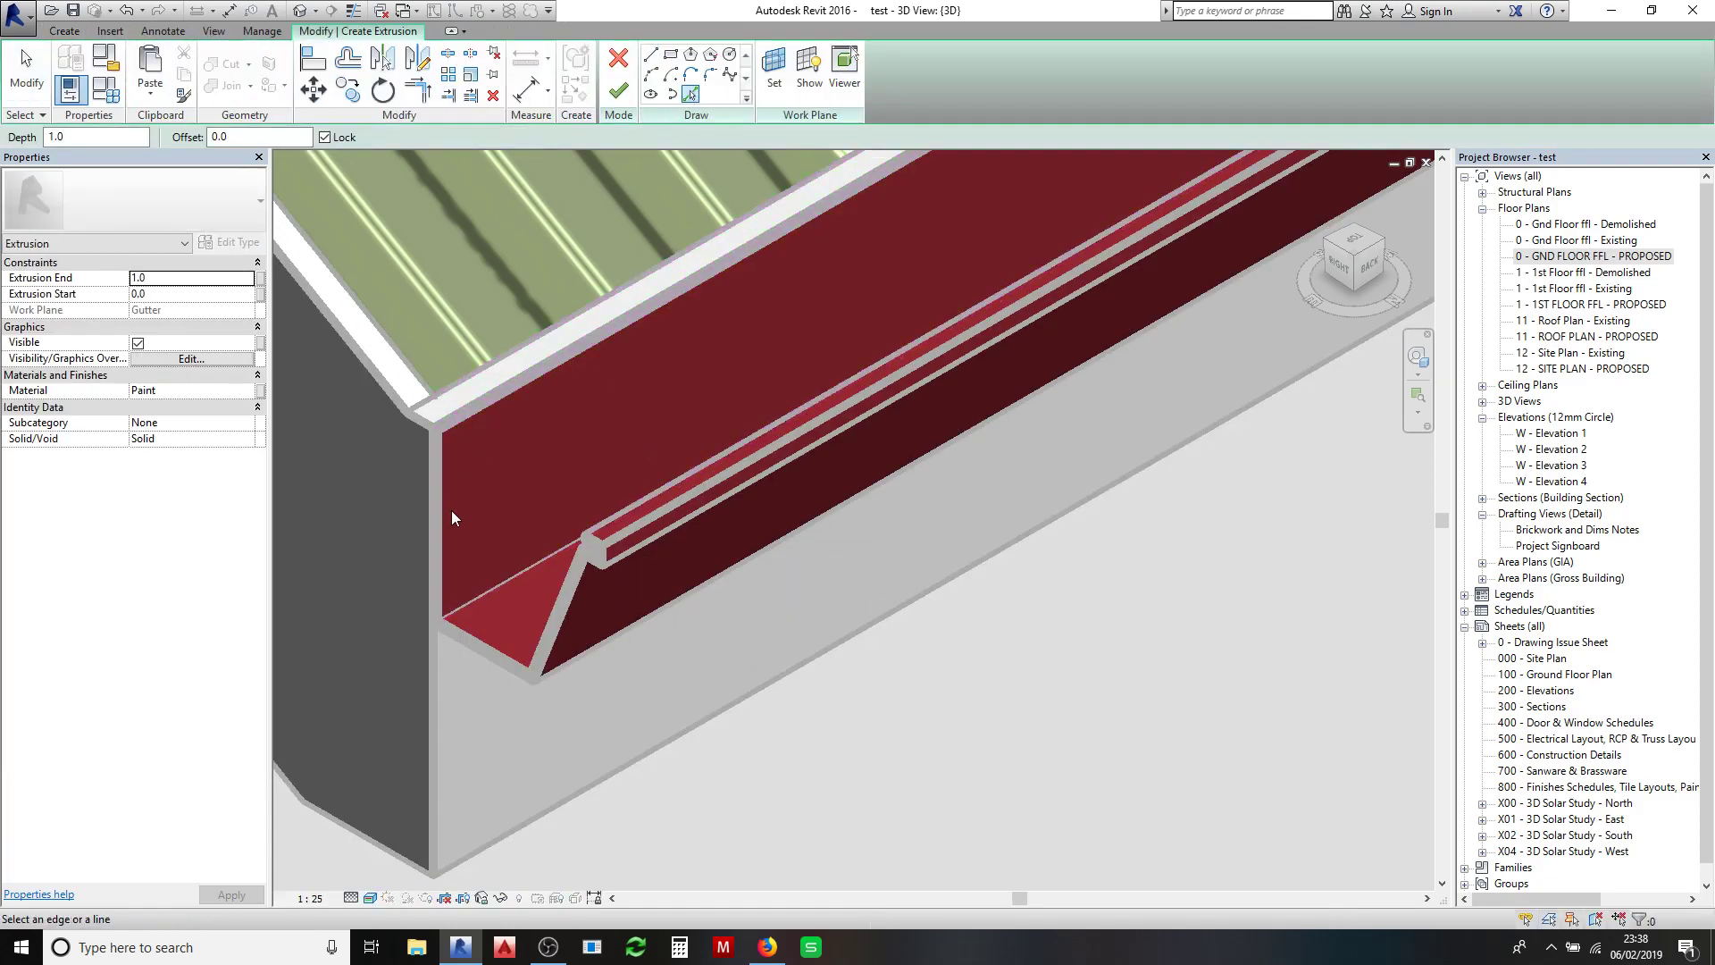
scroll(452, 511, "up", 3)
left_click(419, 658)
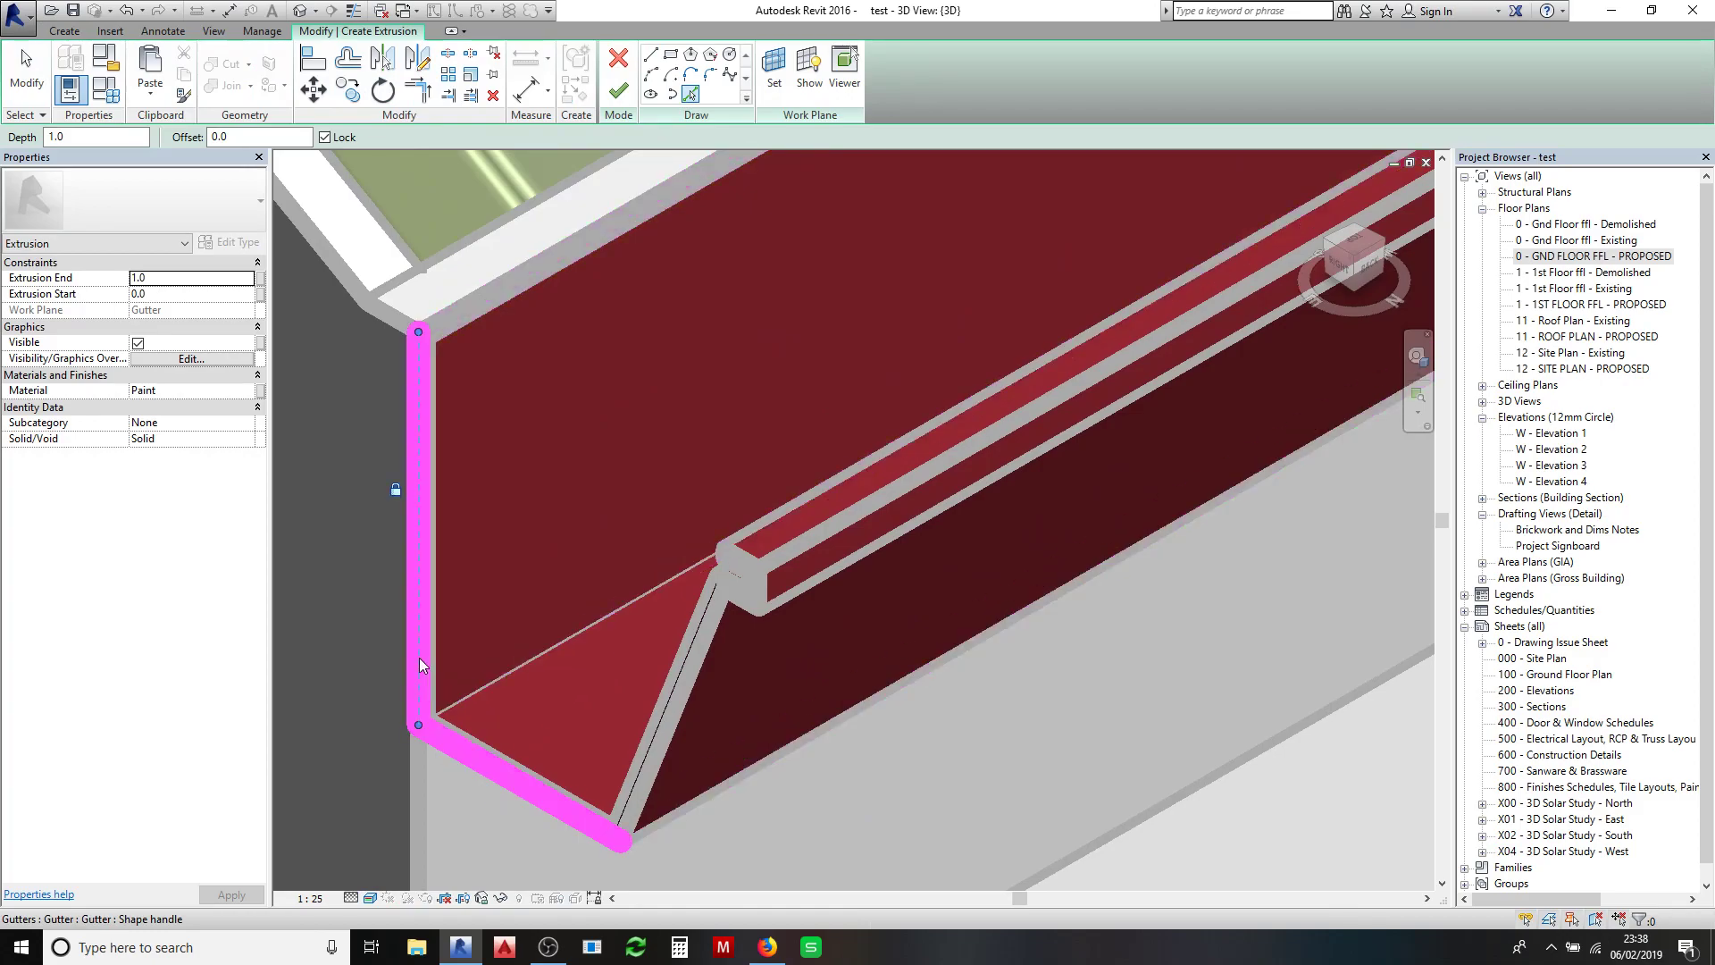
left_click(661, 753)
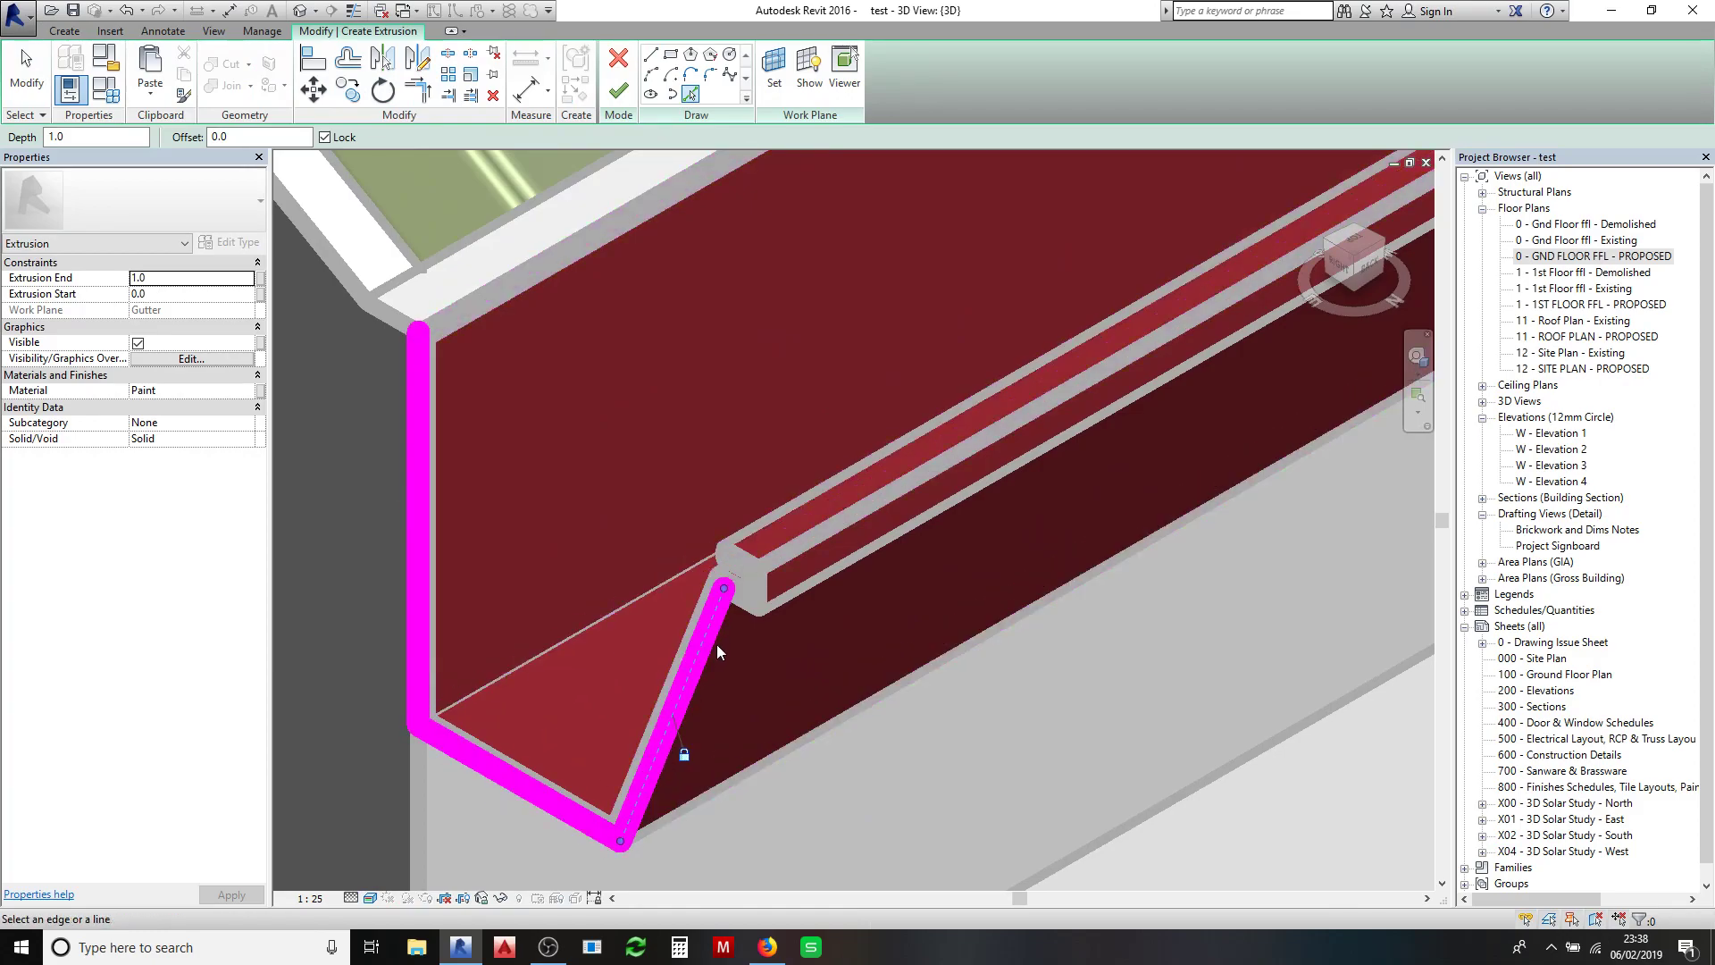
left_click(761, 588)
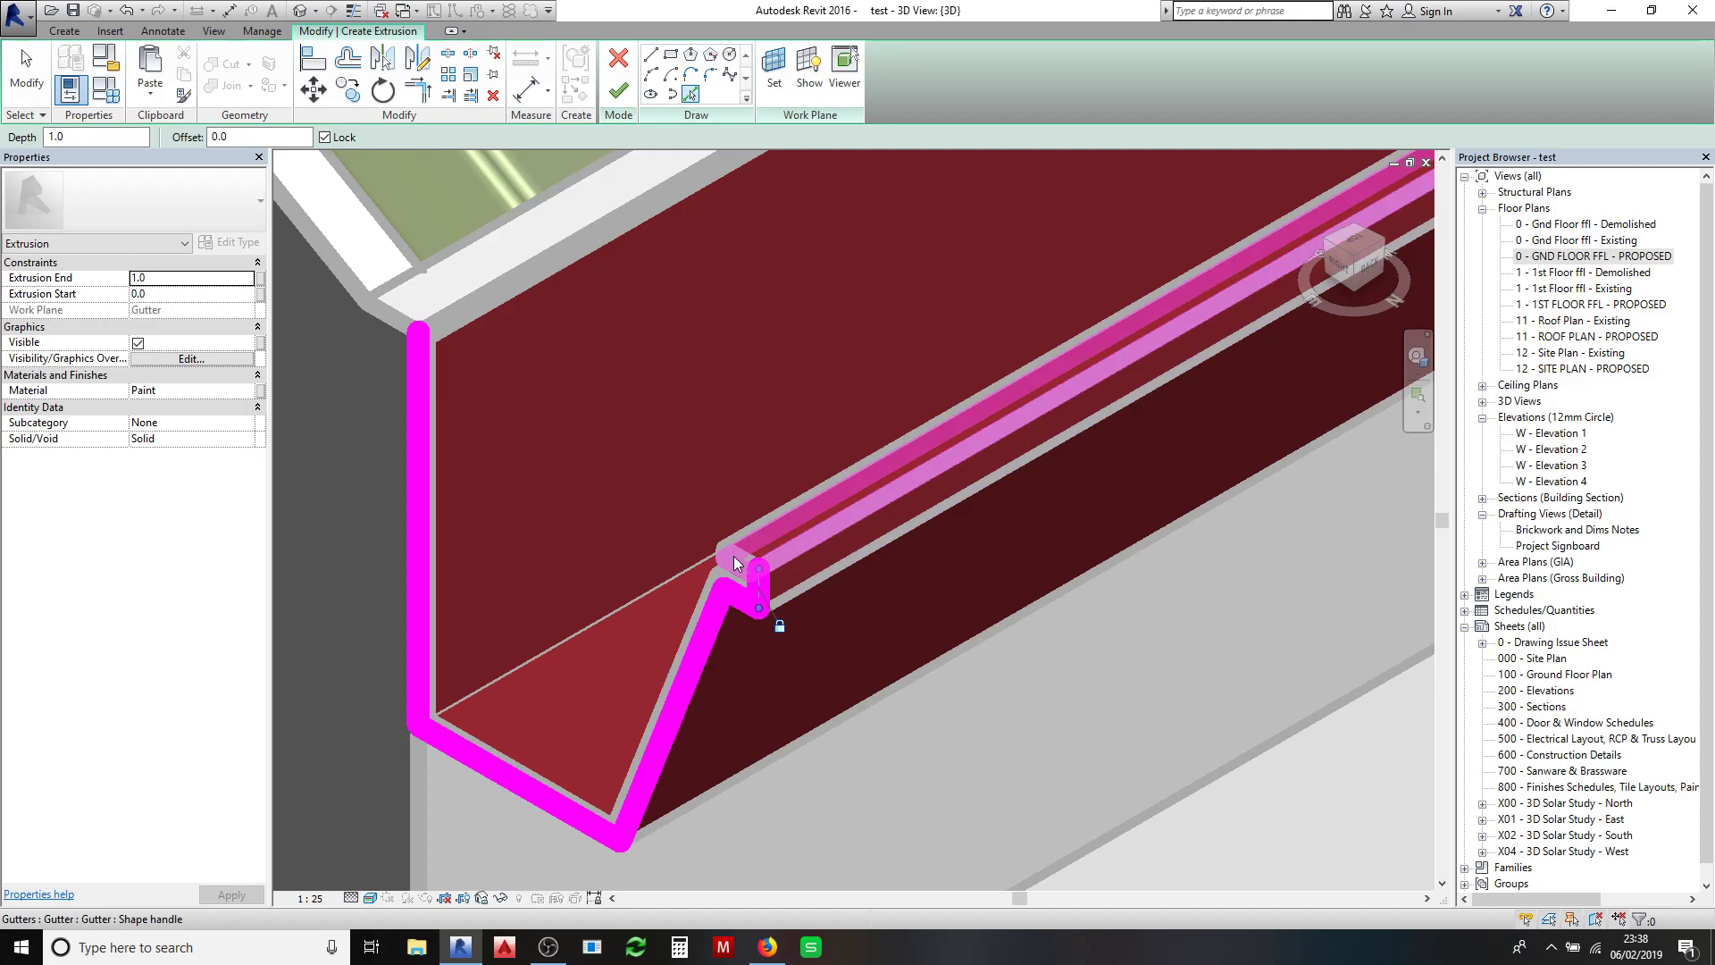
left_click(732, 555)
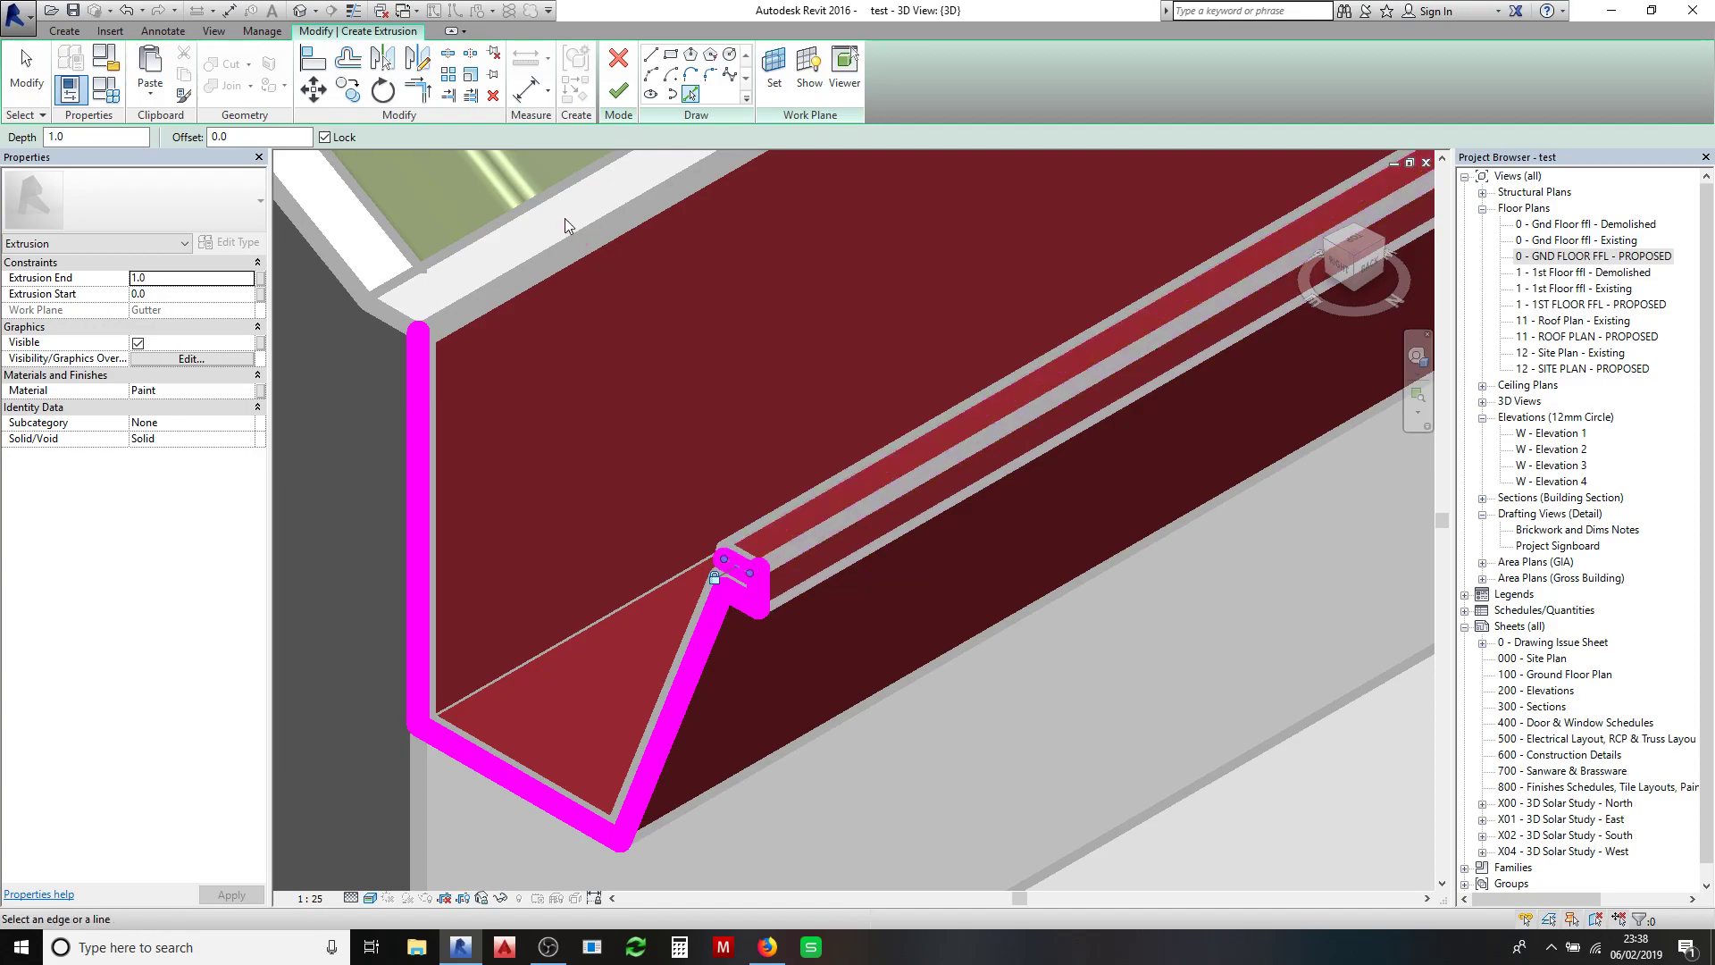
left_click(738, 555)
- Trim the top and back lines into a corner, then edit the extrusion's end depth and material
left_click(418, 90)
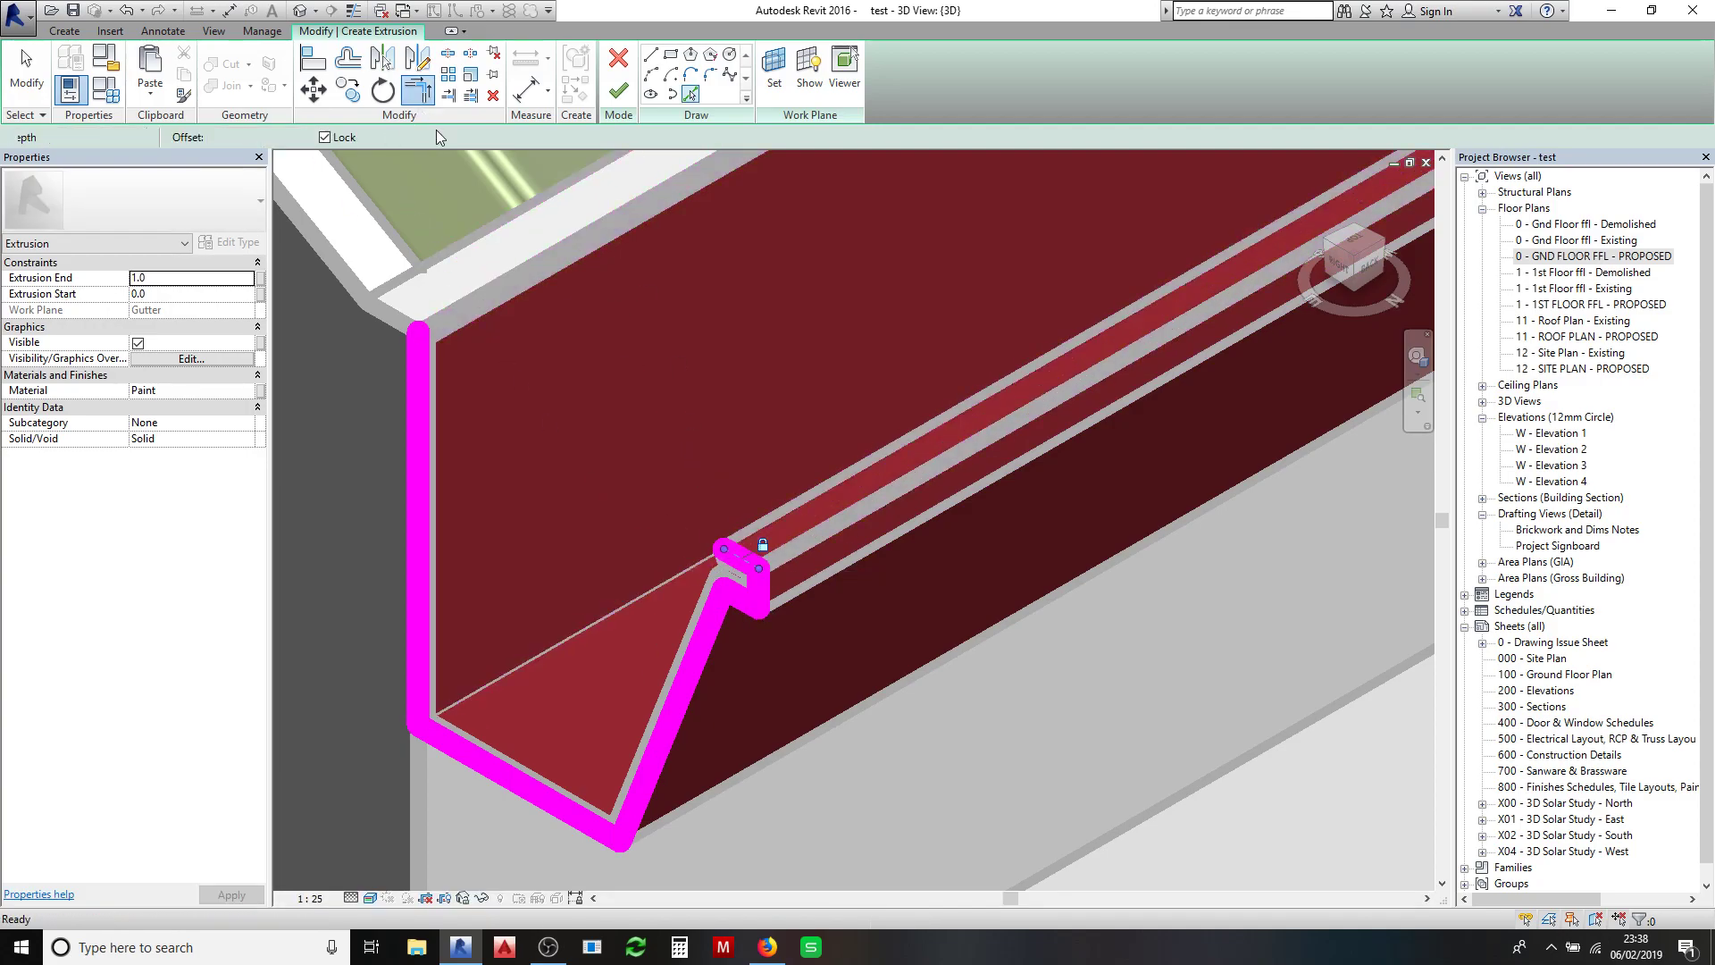
left_click(743, 558)
left_click(423, 509)
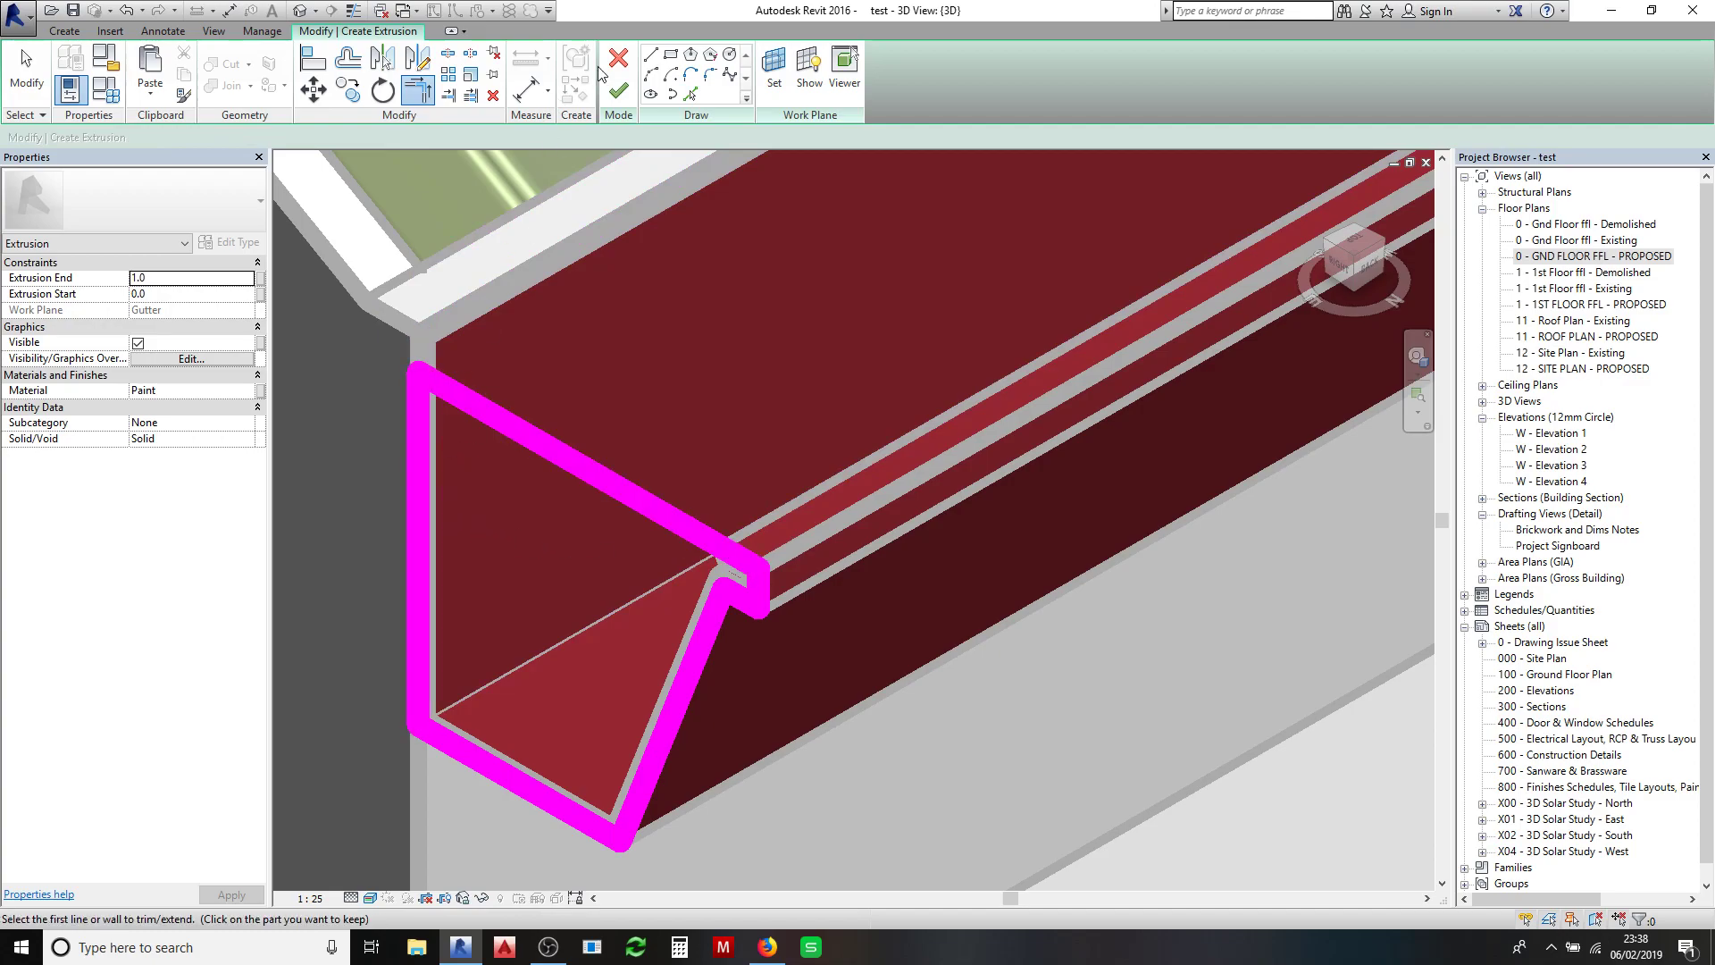
left_click(132, 279)
left_click(251, 393)
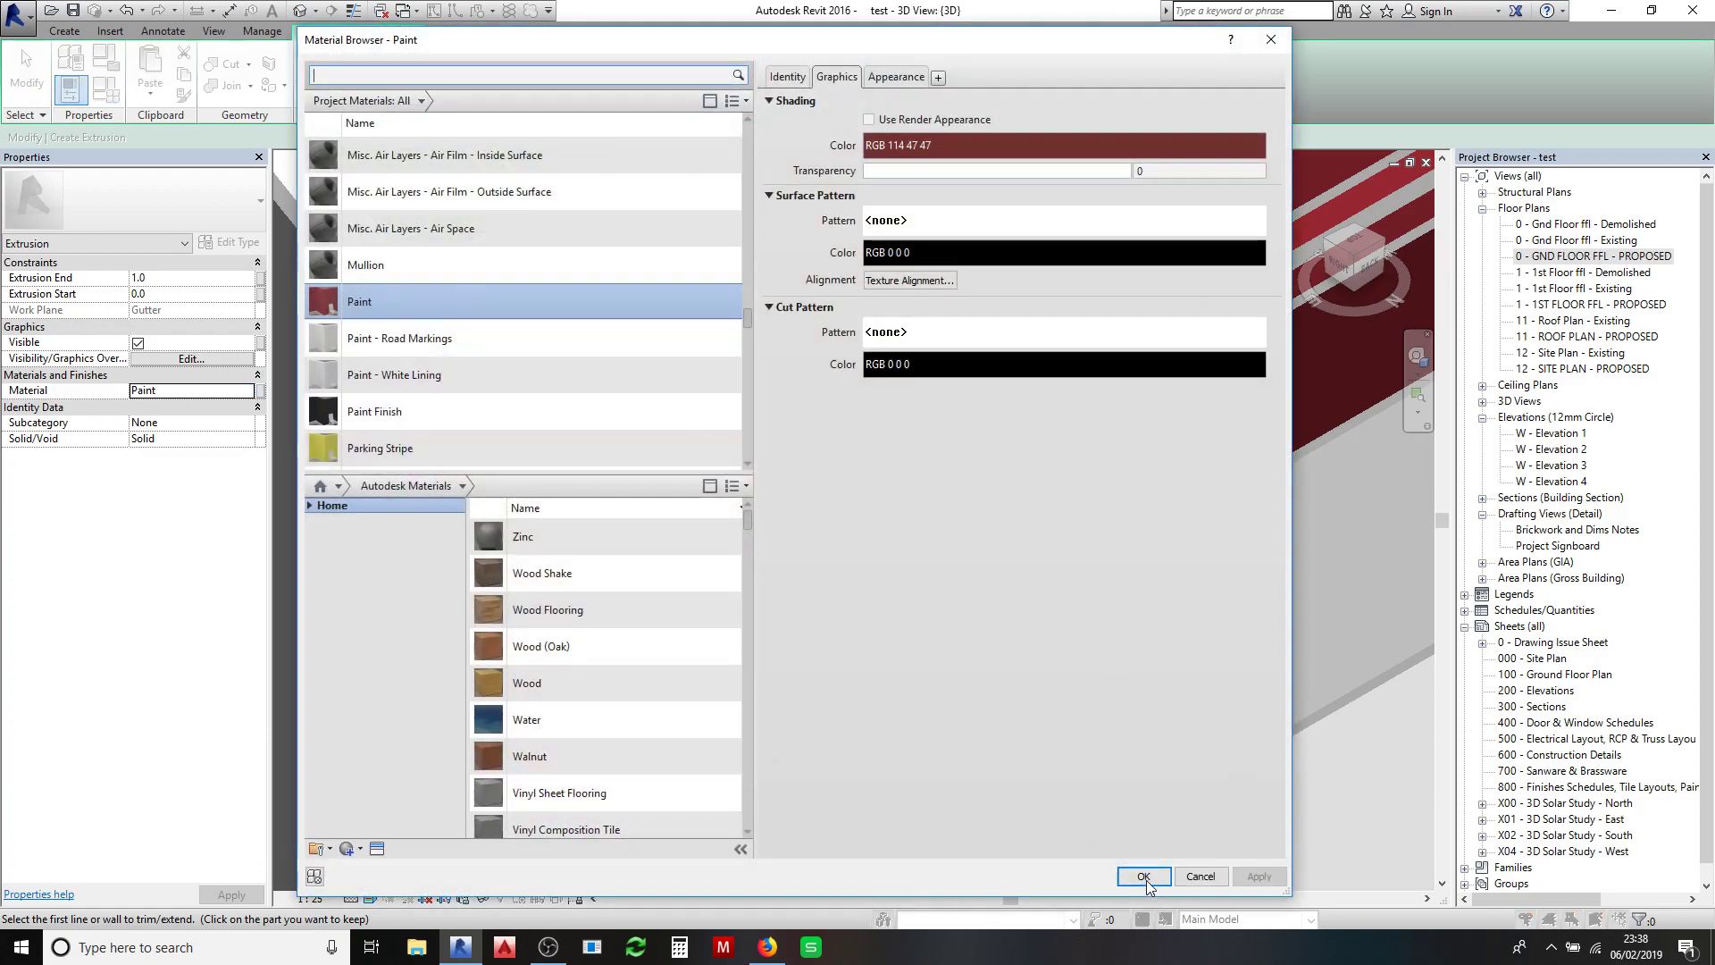
- Keep Paint as material and finish the extrusion, capping the gutter's near end
left_click(1143, 876)
left_click(618, 90)
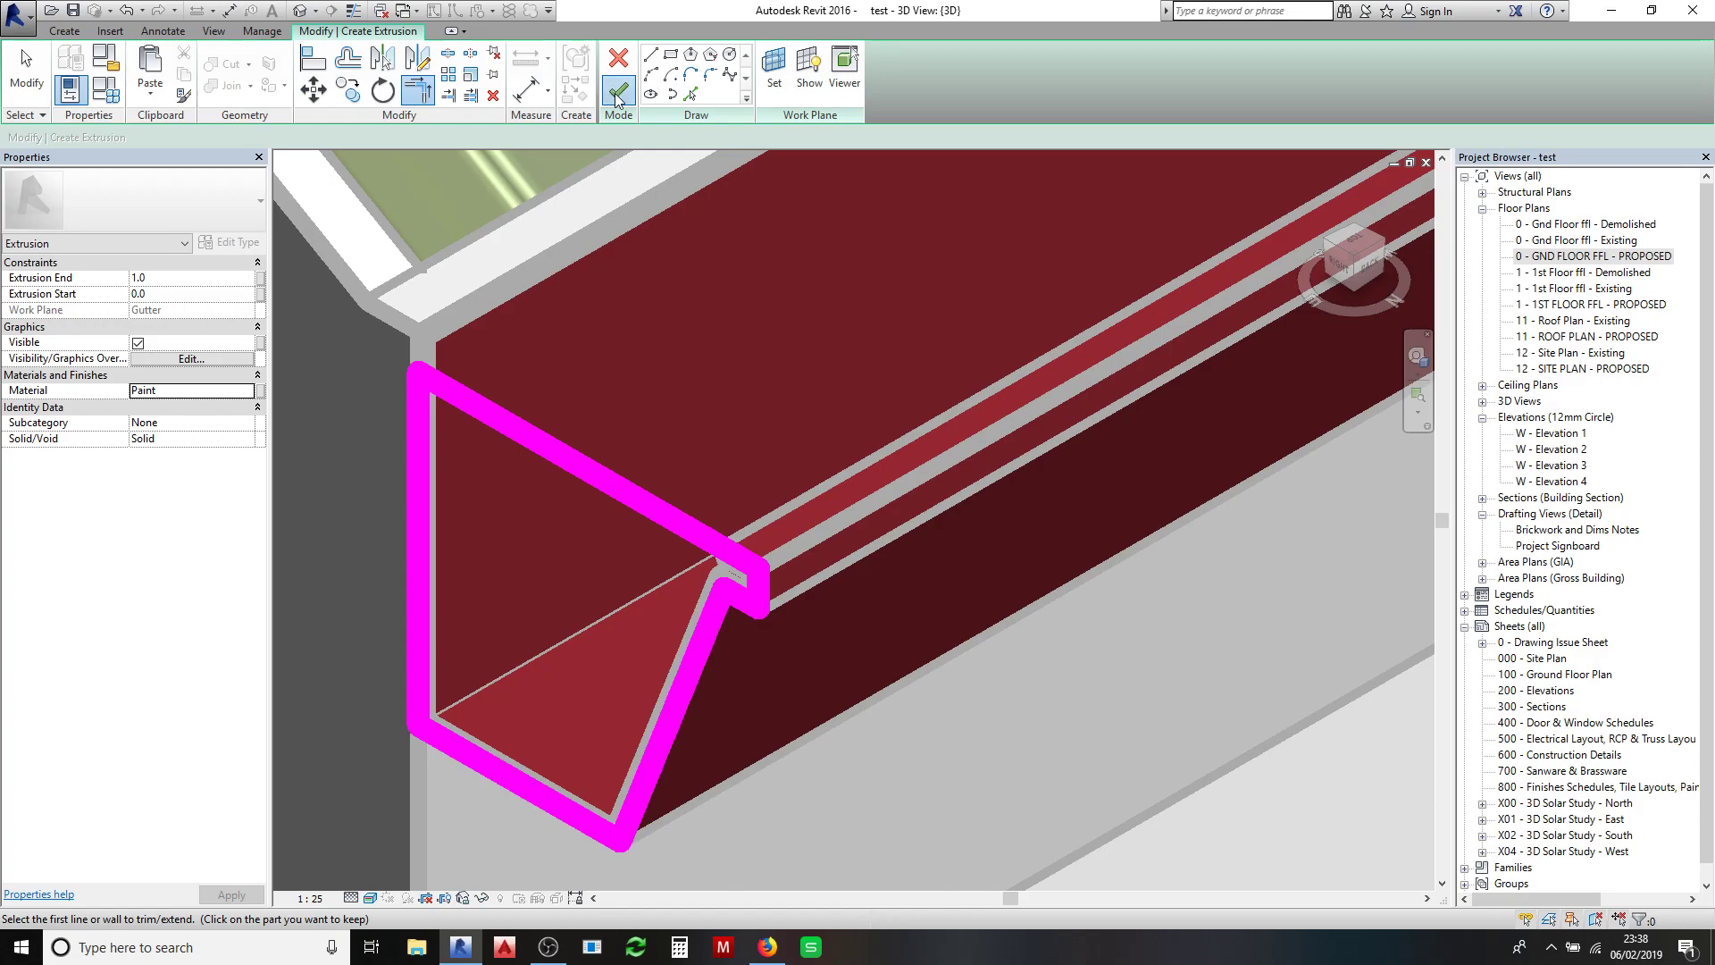
scroll(608, 431, "down", 2)
scroll(608, 430, "down", 2)
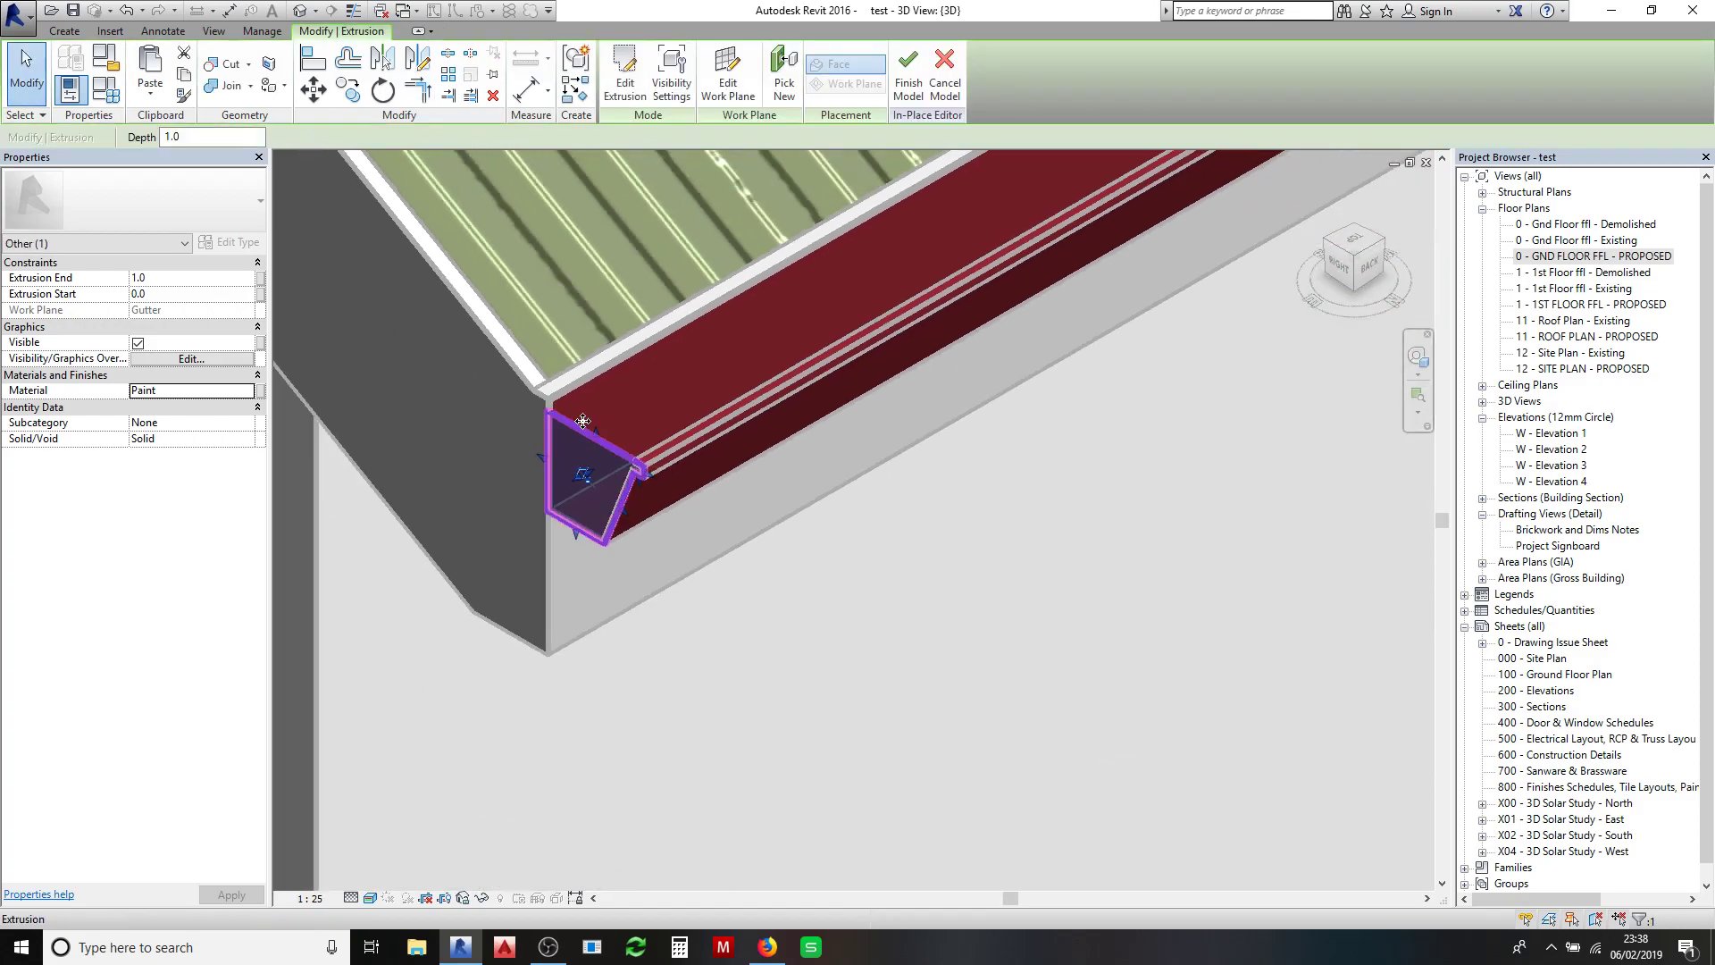
- Deselect the cap and orbit, zoom and pan to frame the gutter's open far end
left_click(753, 613)
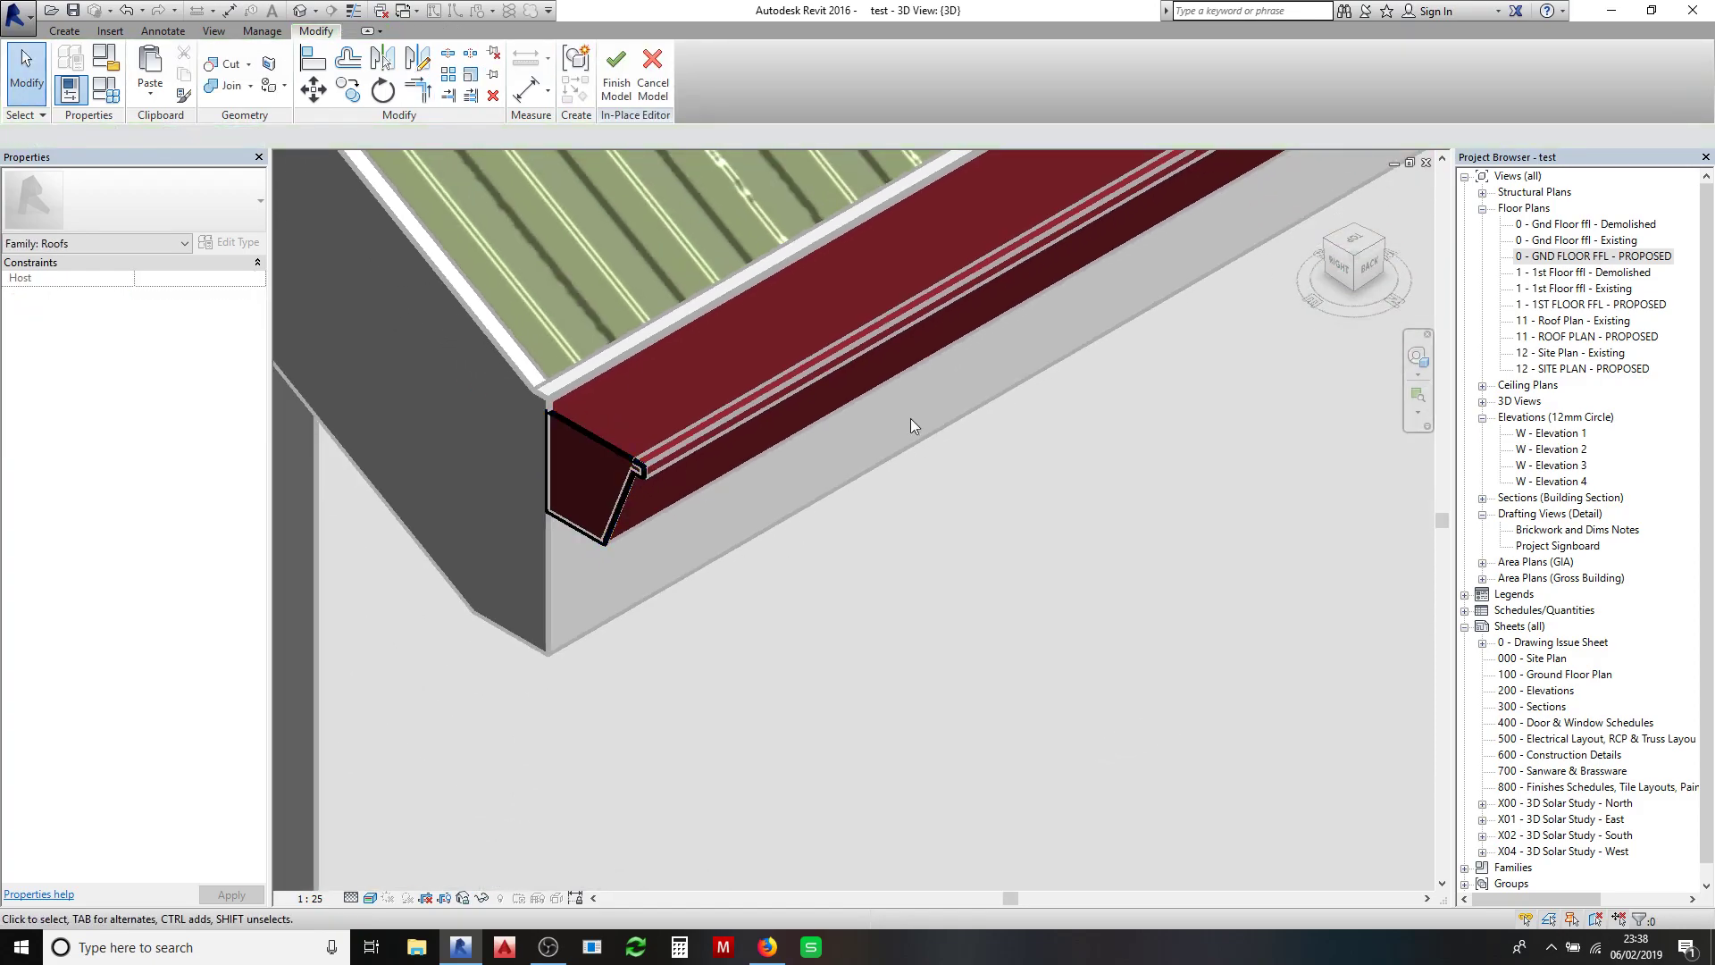
scroll(909, 418, "down", 3)
middle_click_drag(772, 547, 1119, 246)
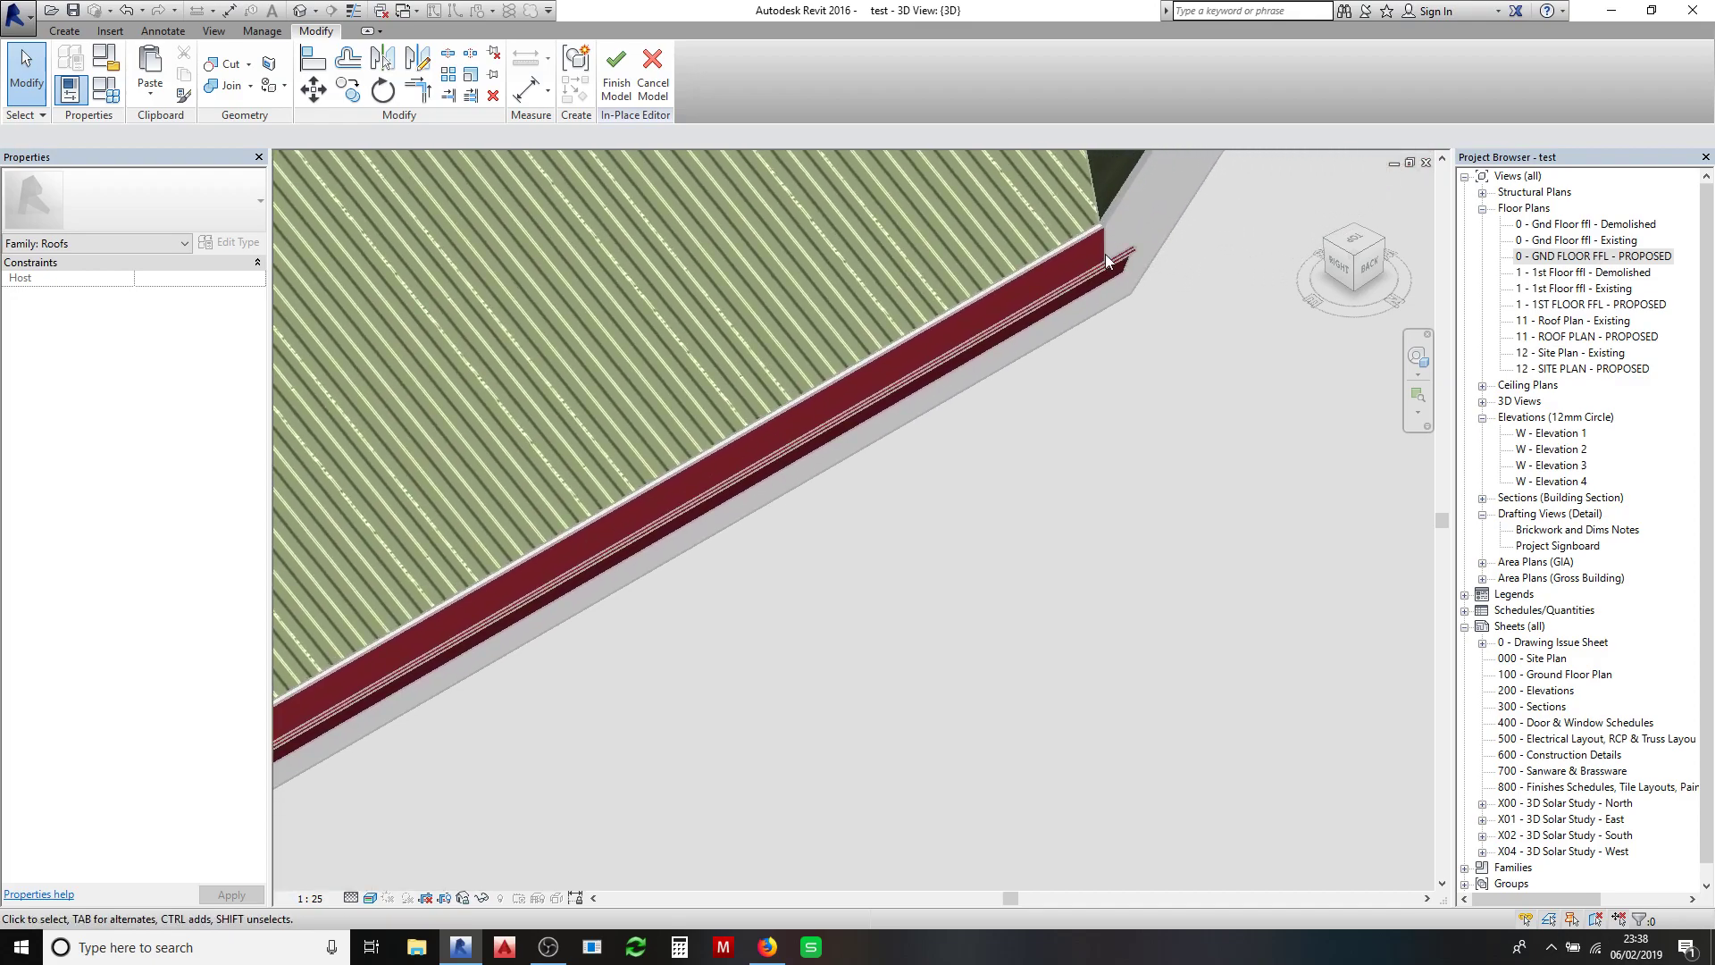
scroll(820, 421, "down", 2)
middle_click_drag(820, 421, 994, 394)
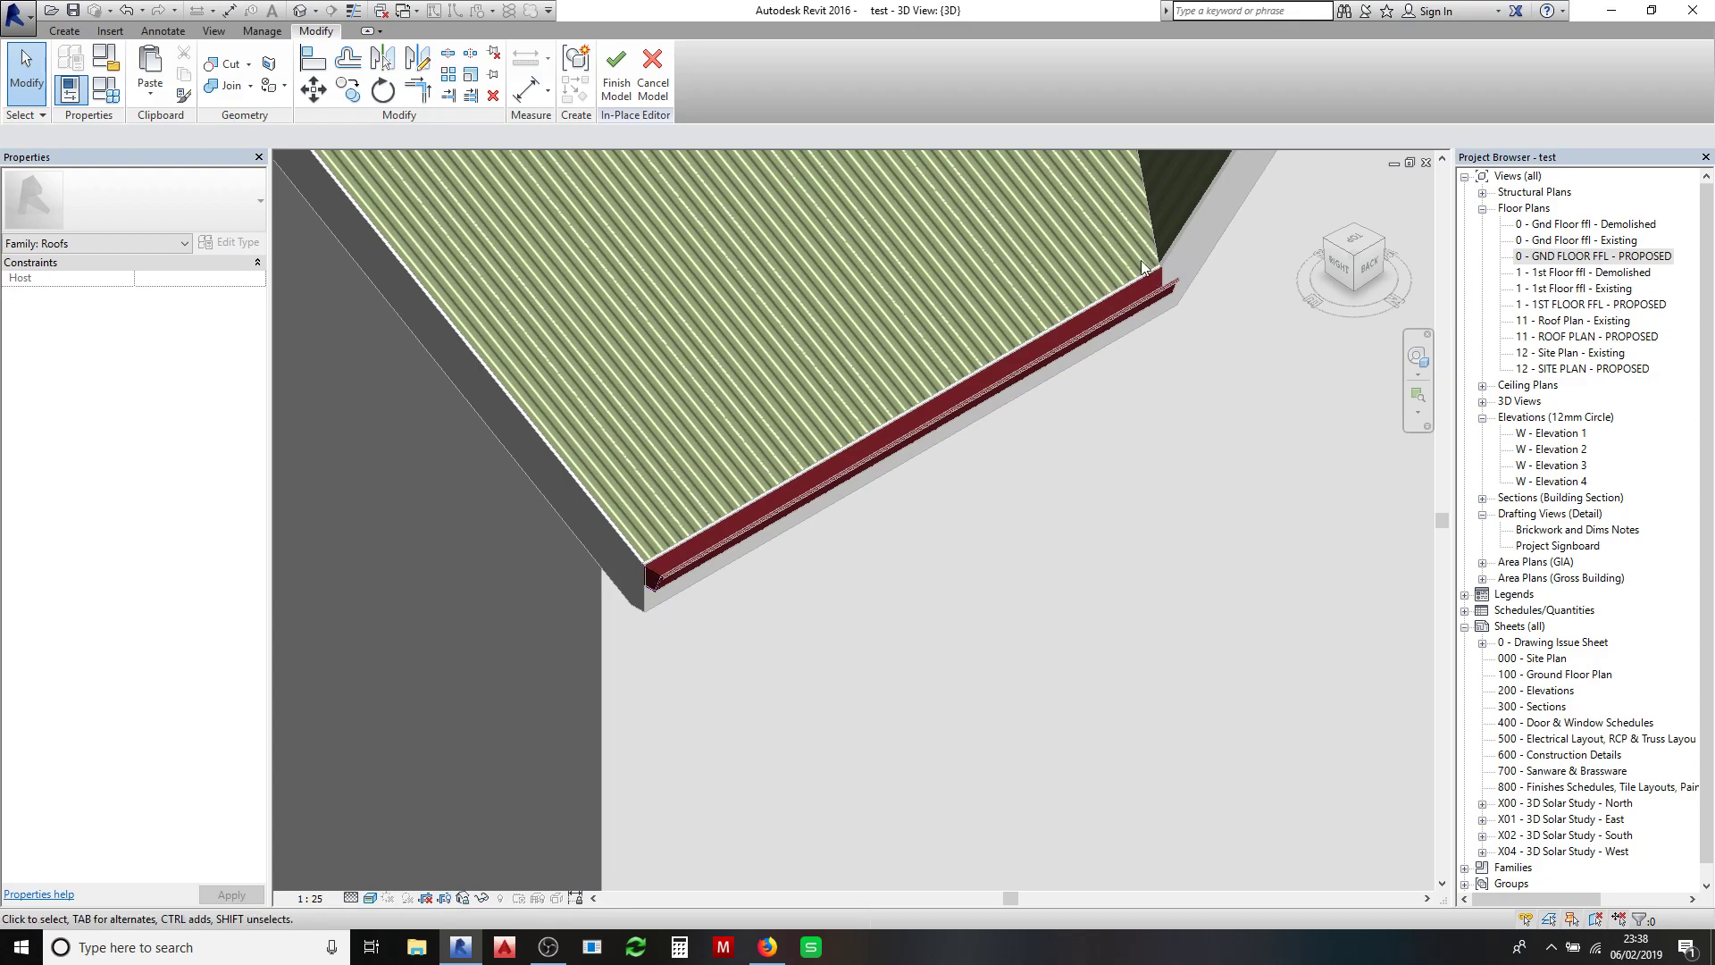
scroll(1193, 268, "up", 5)
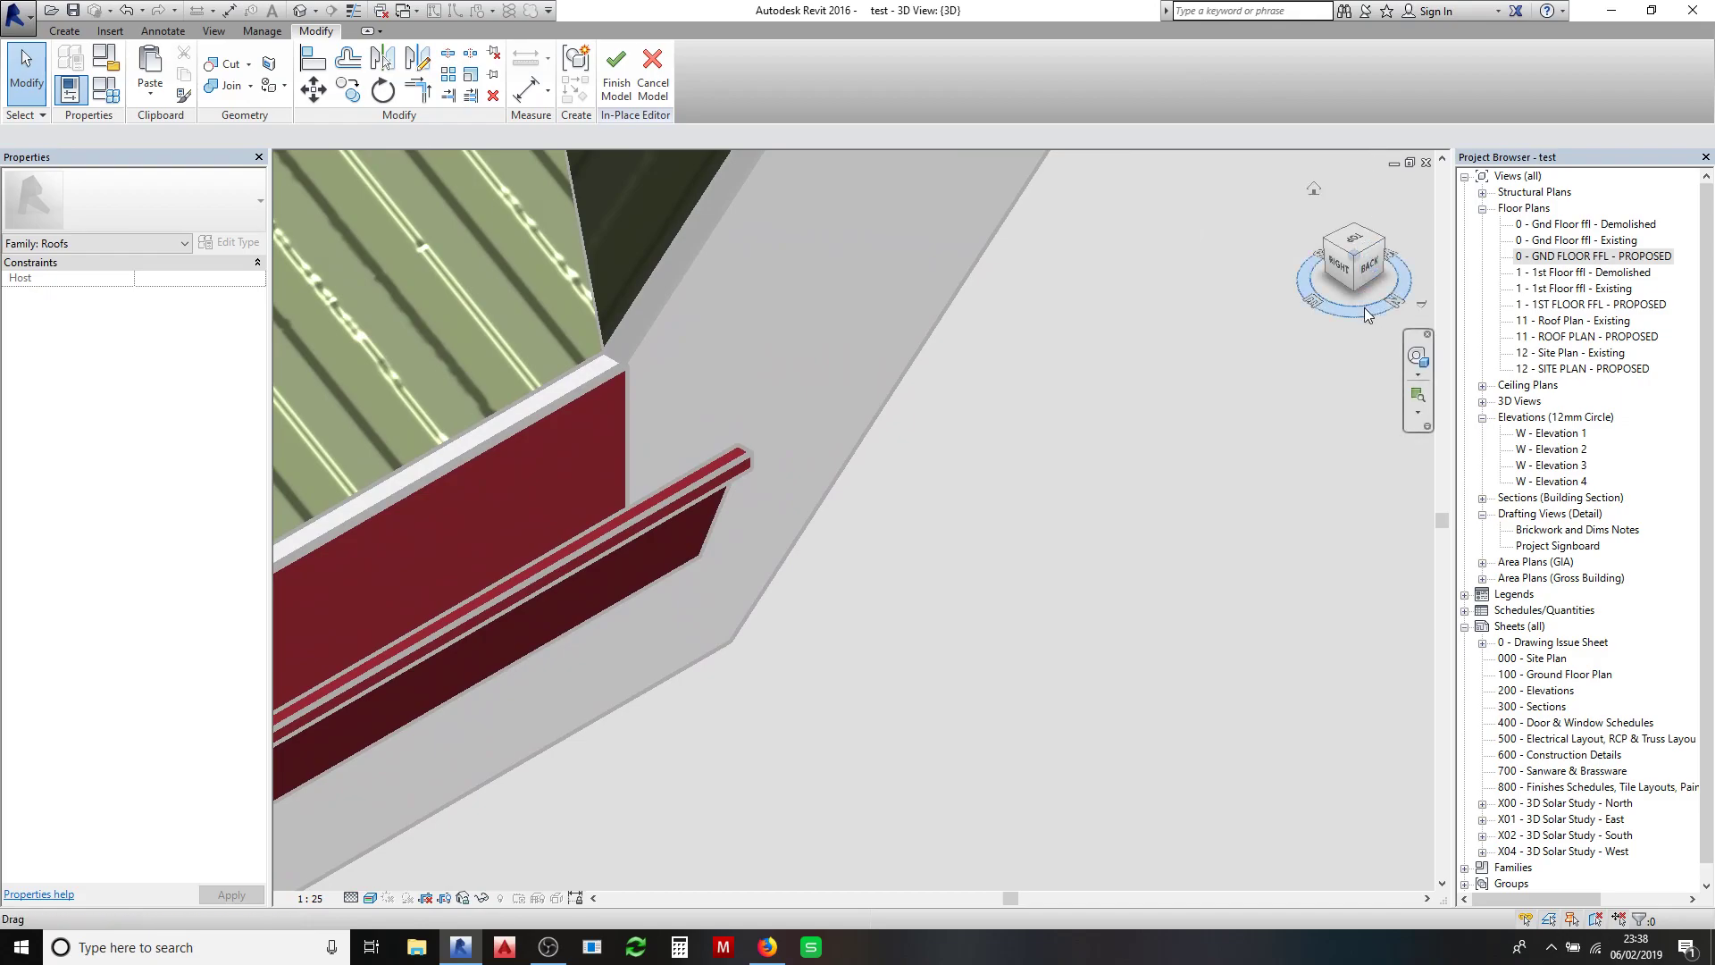
left_click(1360, 257)
middle_click_drag(1393, 366, 1197, 412, "shift")
scroll(1197, 413, "down", 3)
scroll(952, 313, "up", 8)
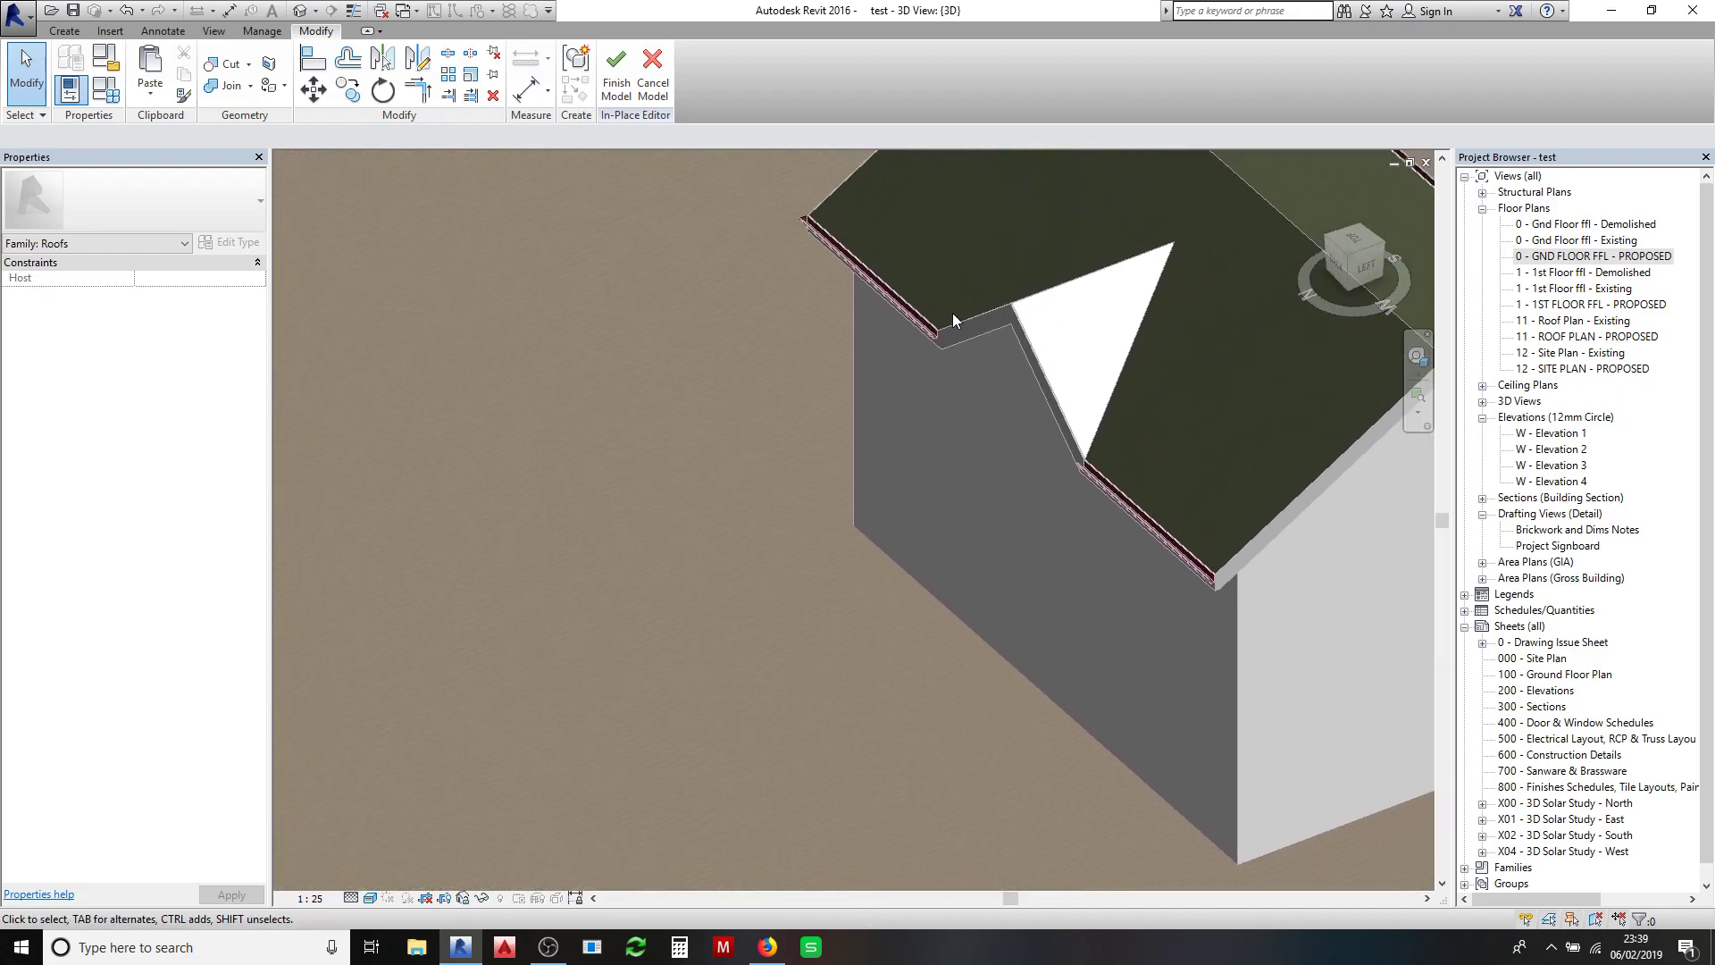
middle_click_drag(942, 341, 694, 329)
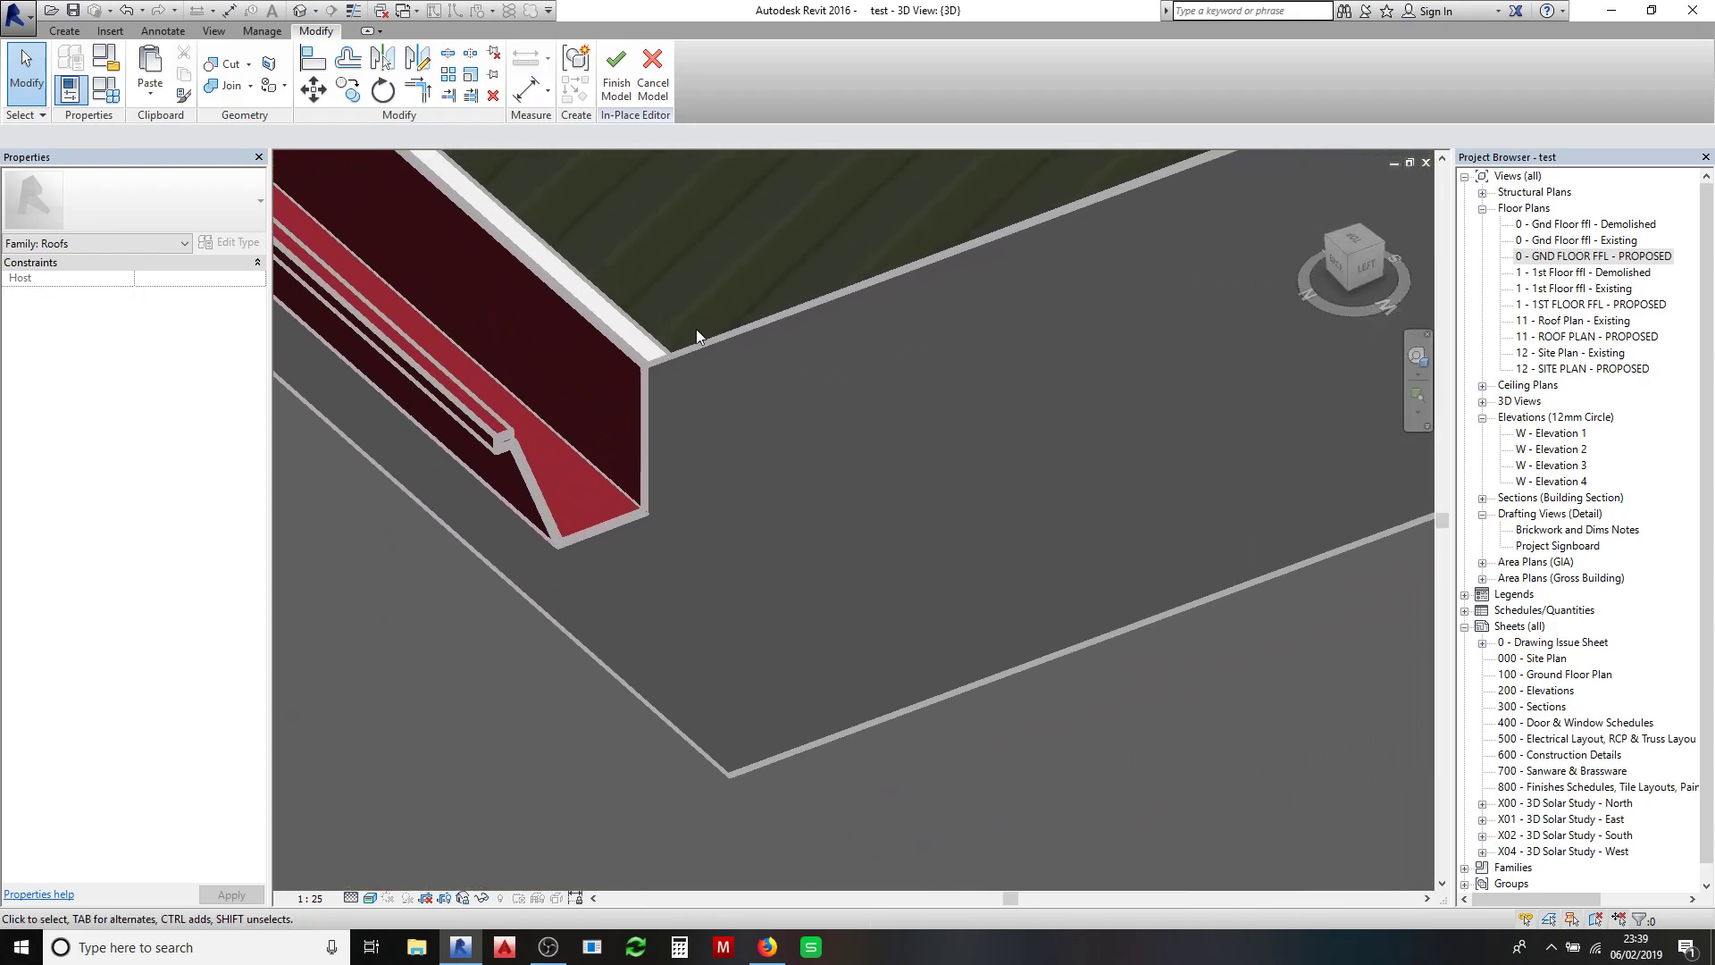
- Set the work plane on the gutter's far end face and start a new extrusion
left_click(64, 33)
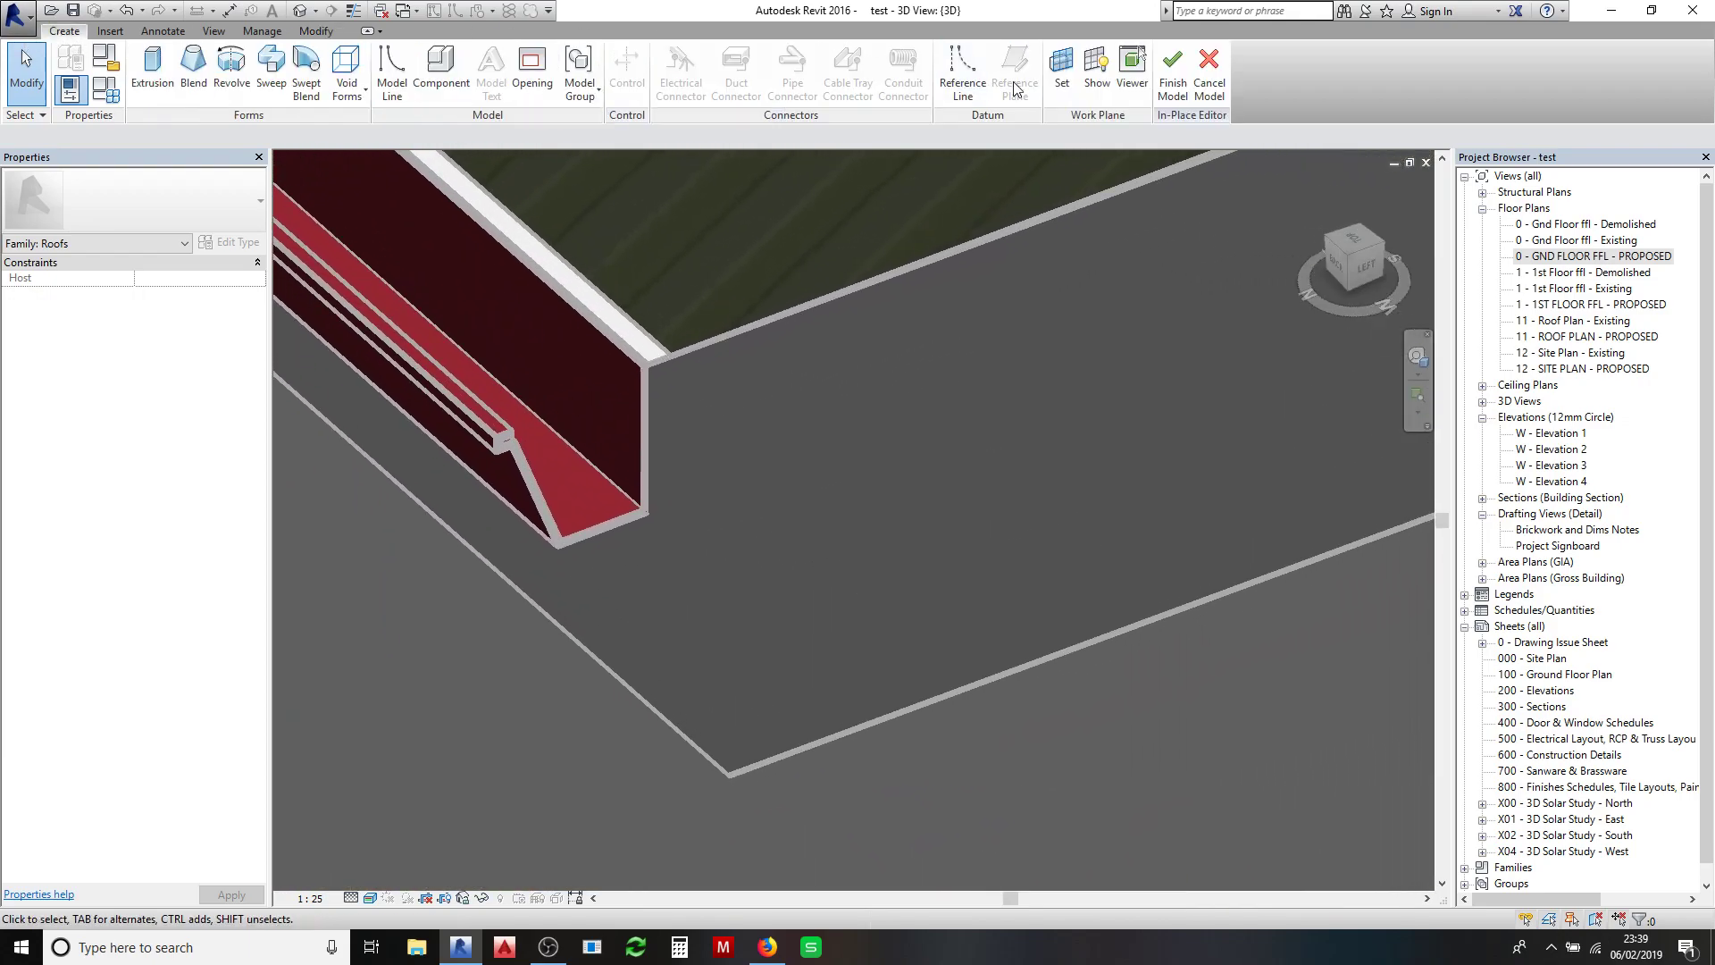
left_click(1063, 71)
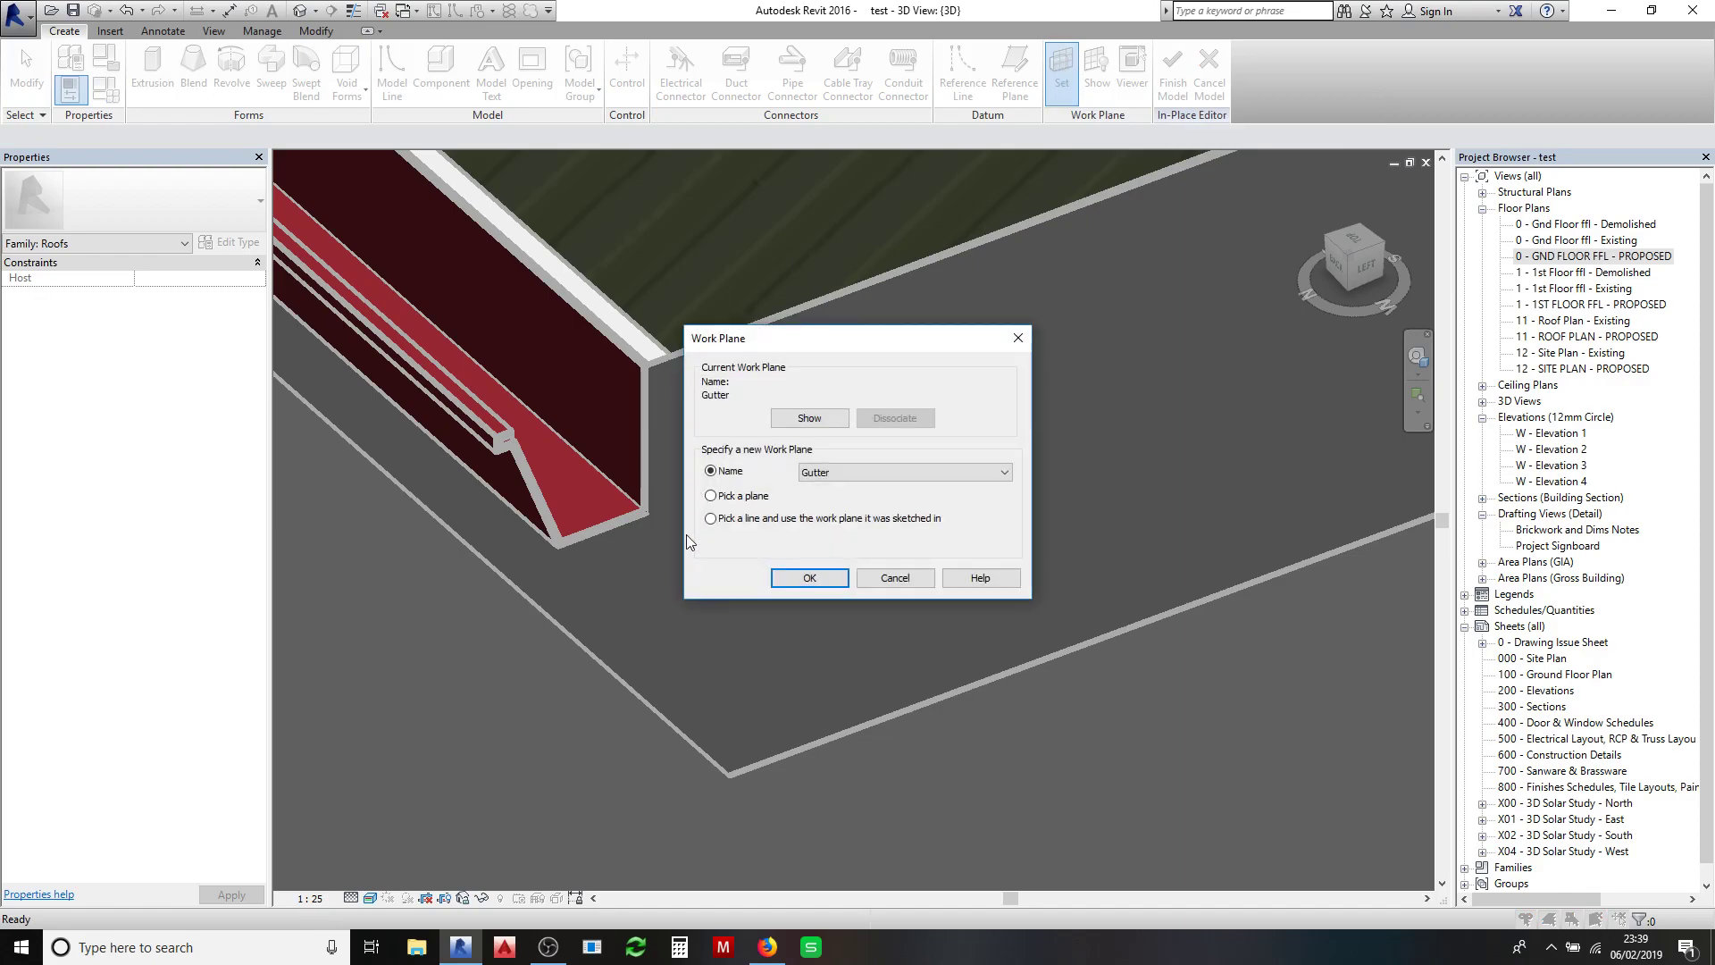
left_click(809, 578)
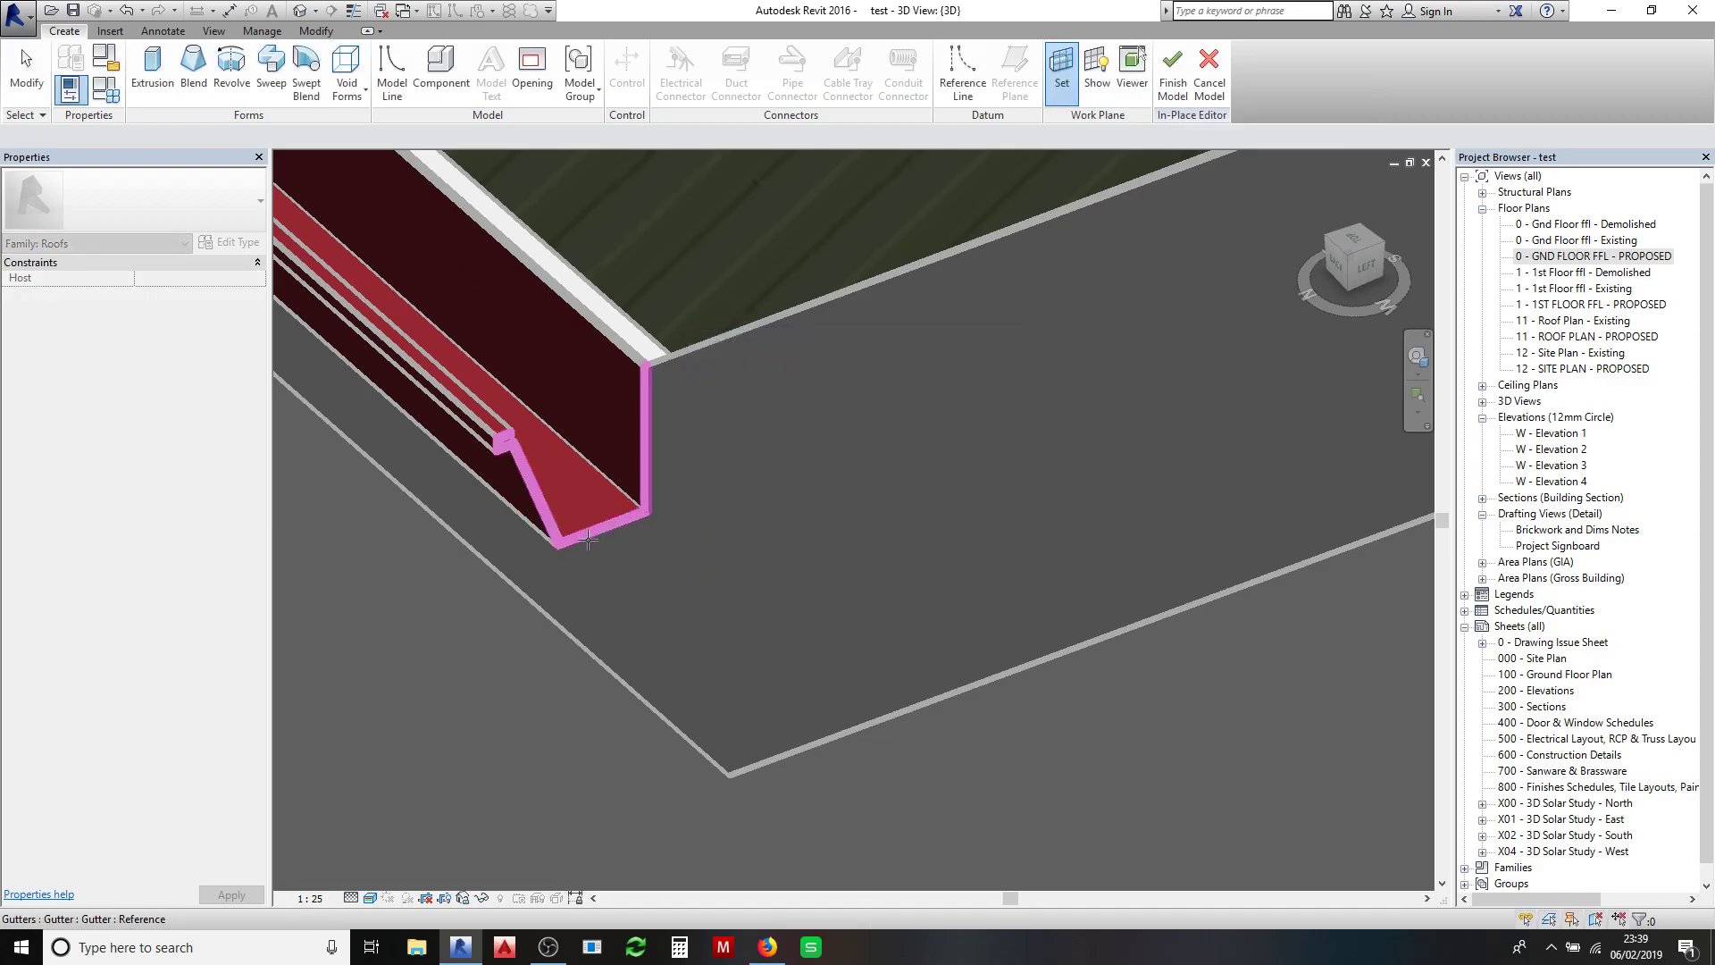
left_click(588, 539)
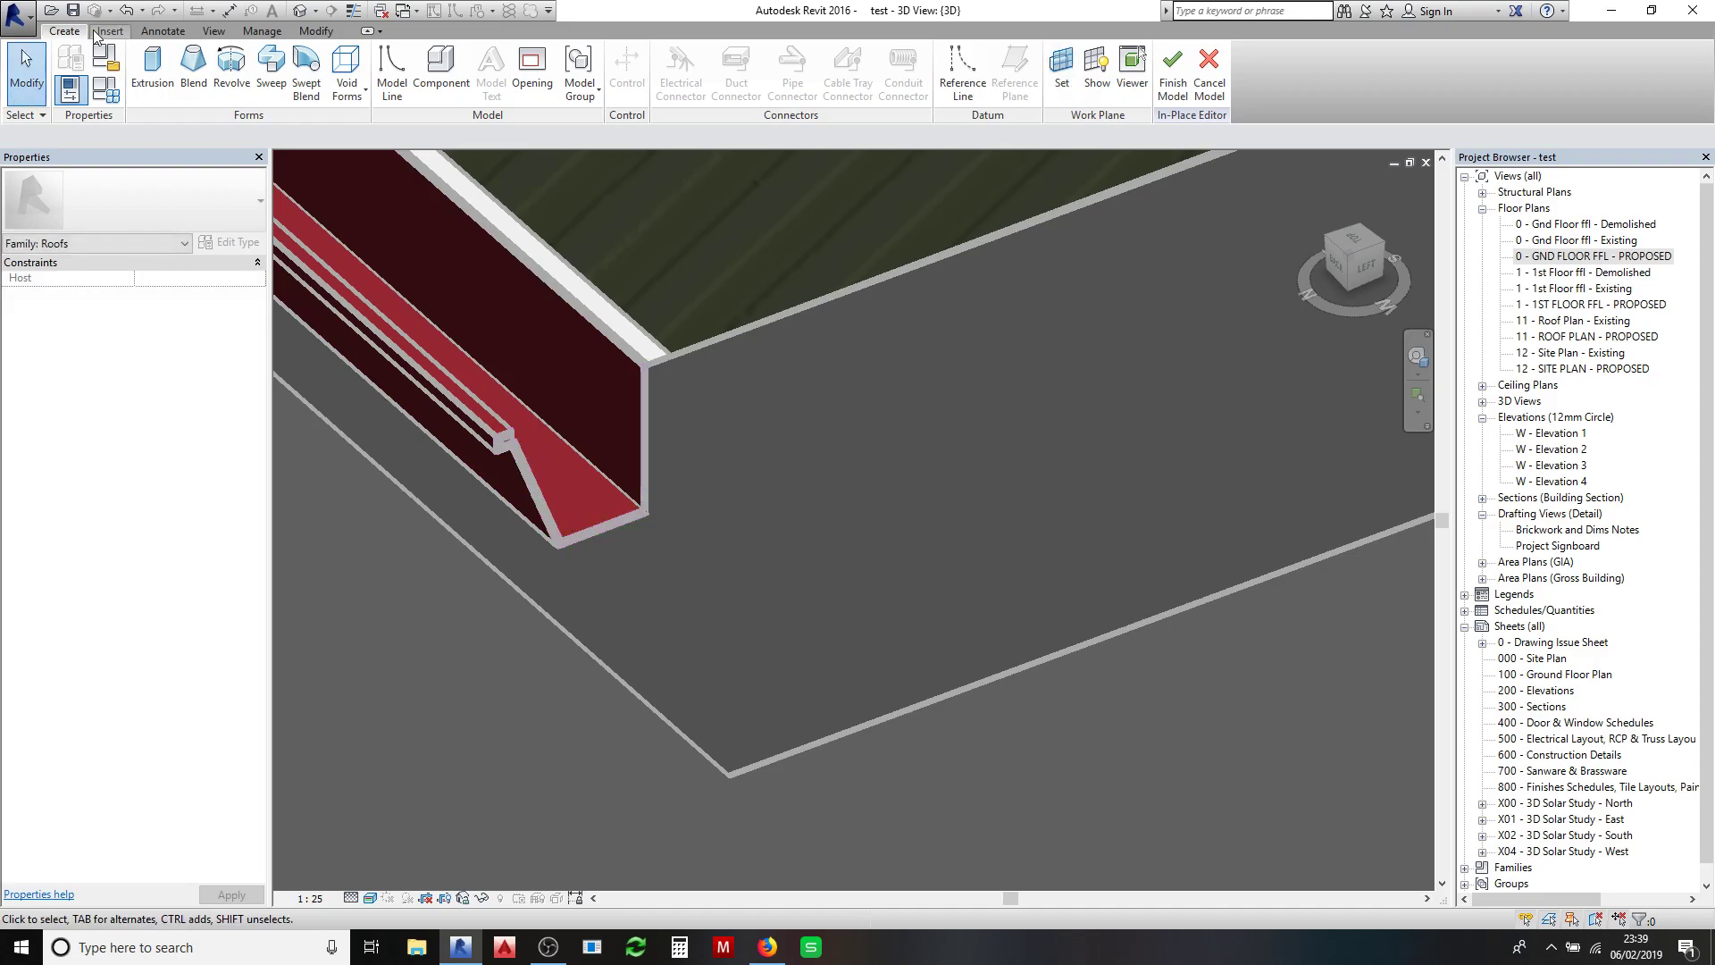
left_click(153, 69)
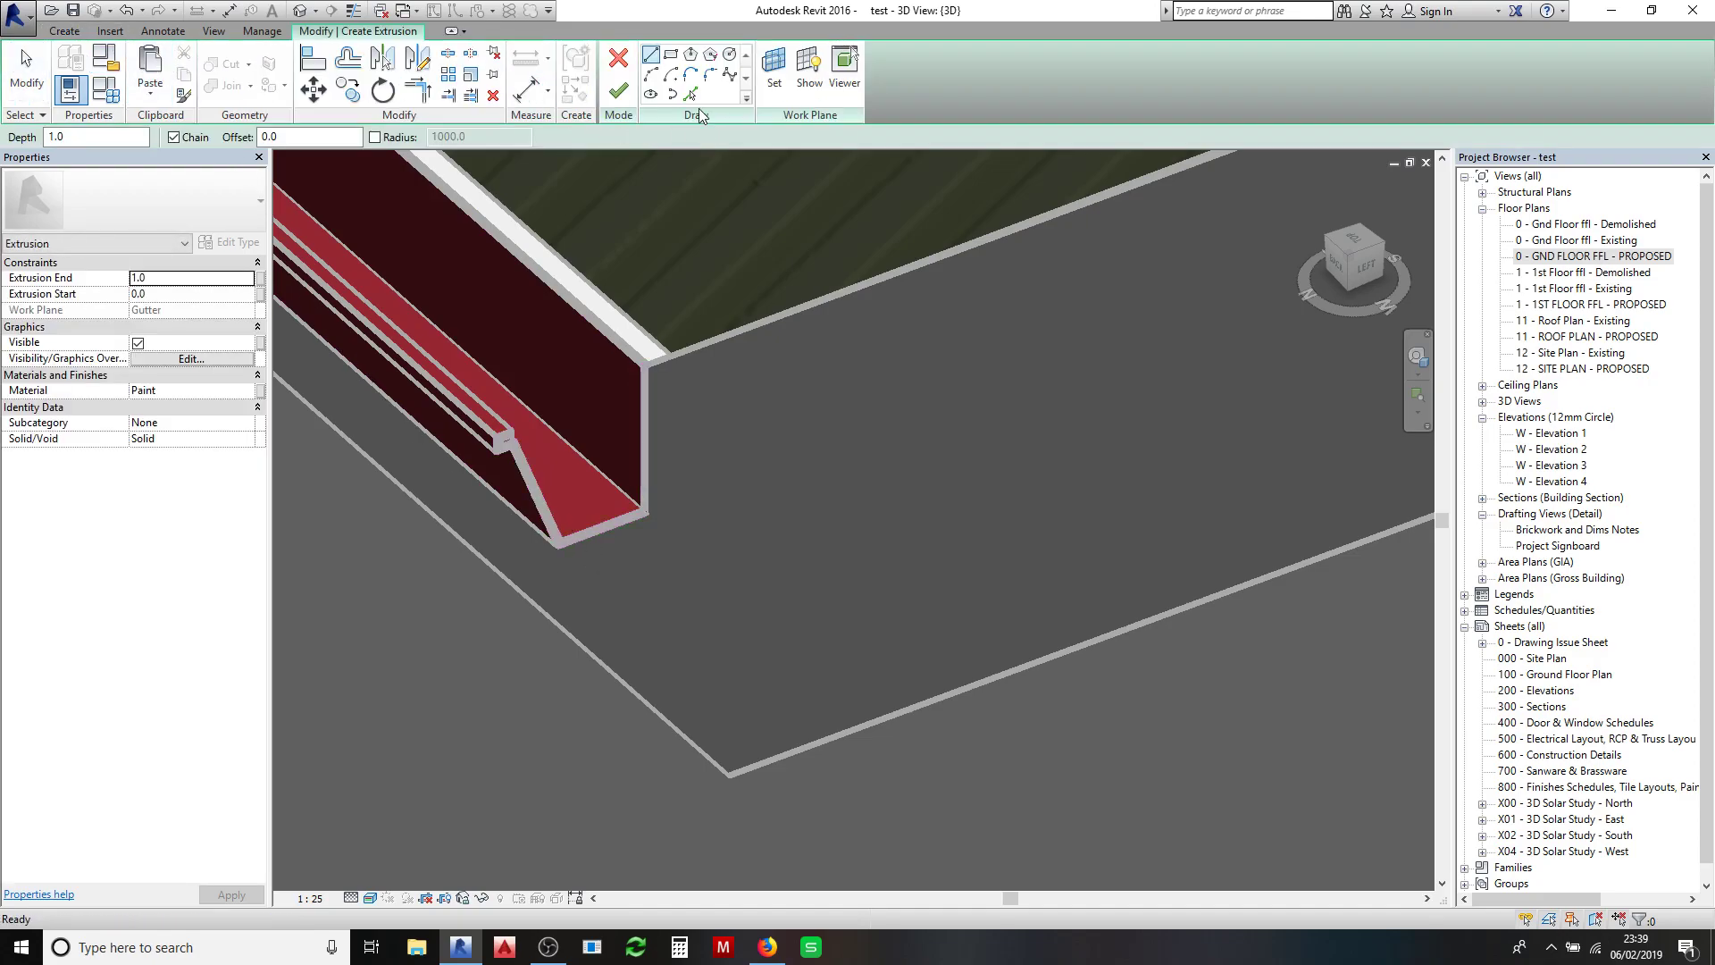
- Pick the gutter end's top lip, sloping front, bottom and outer vertical edges as the profile
left_click(691, 94)
scroll(452, 437, "up", 5)
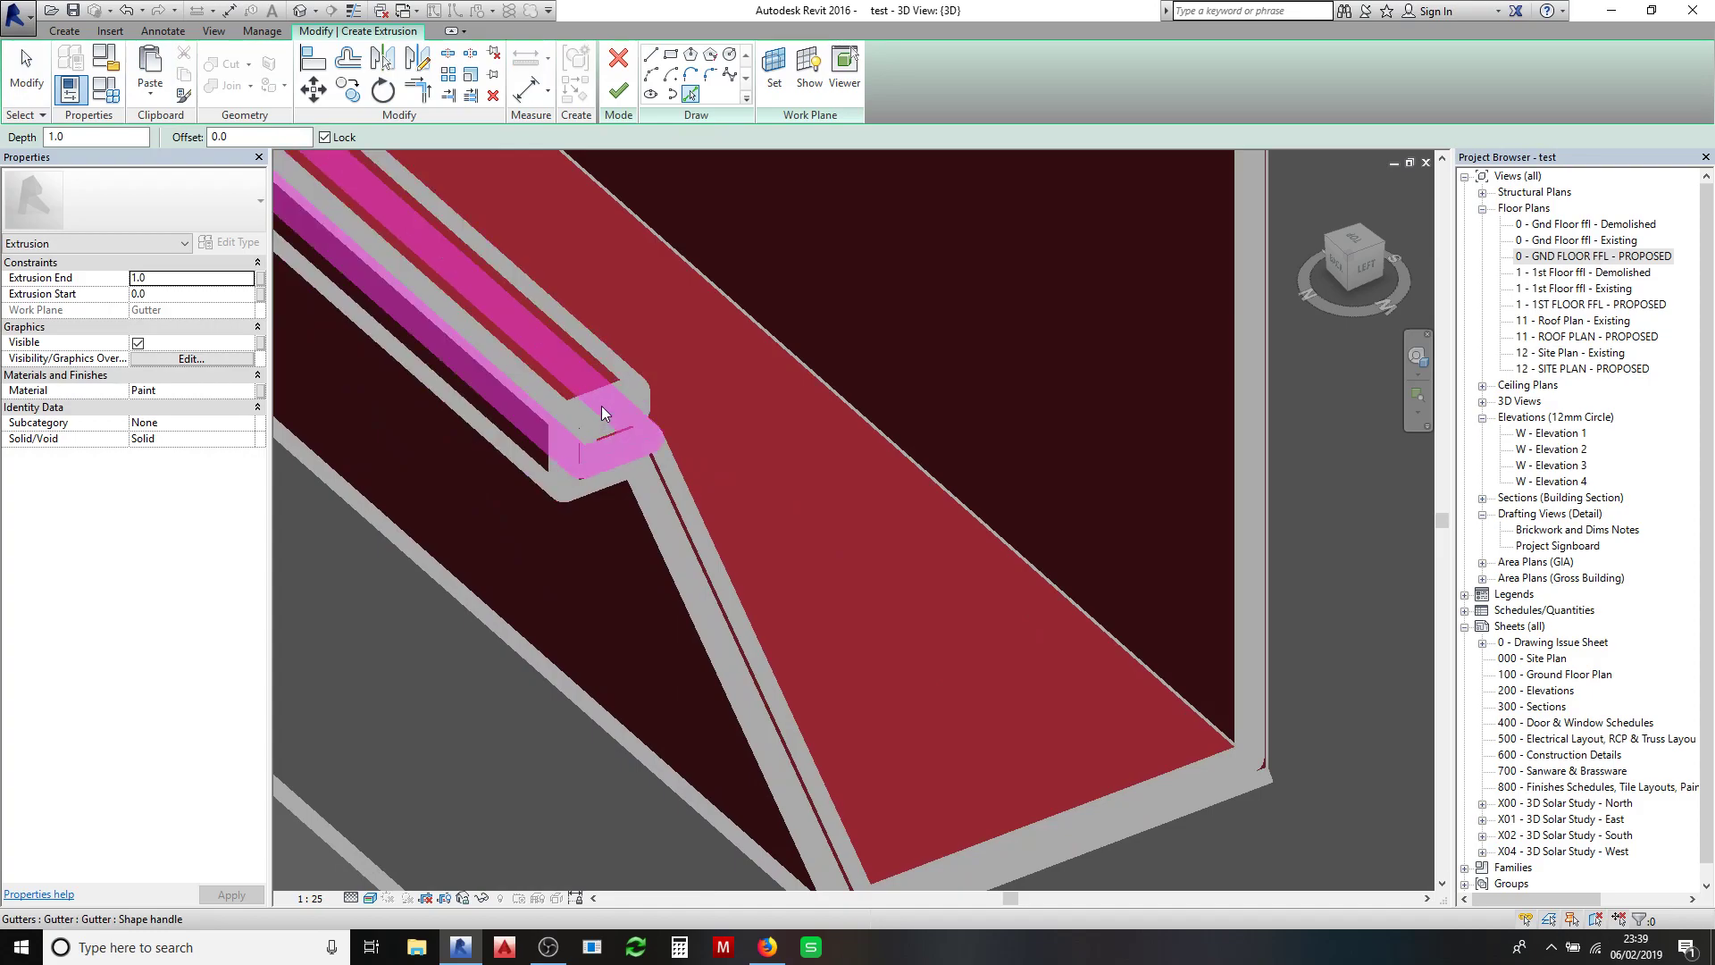
left_click(595, 402)
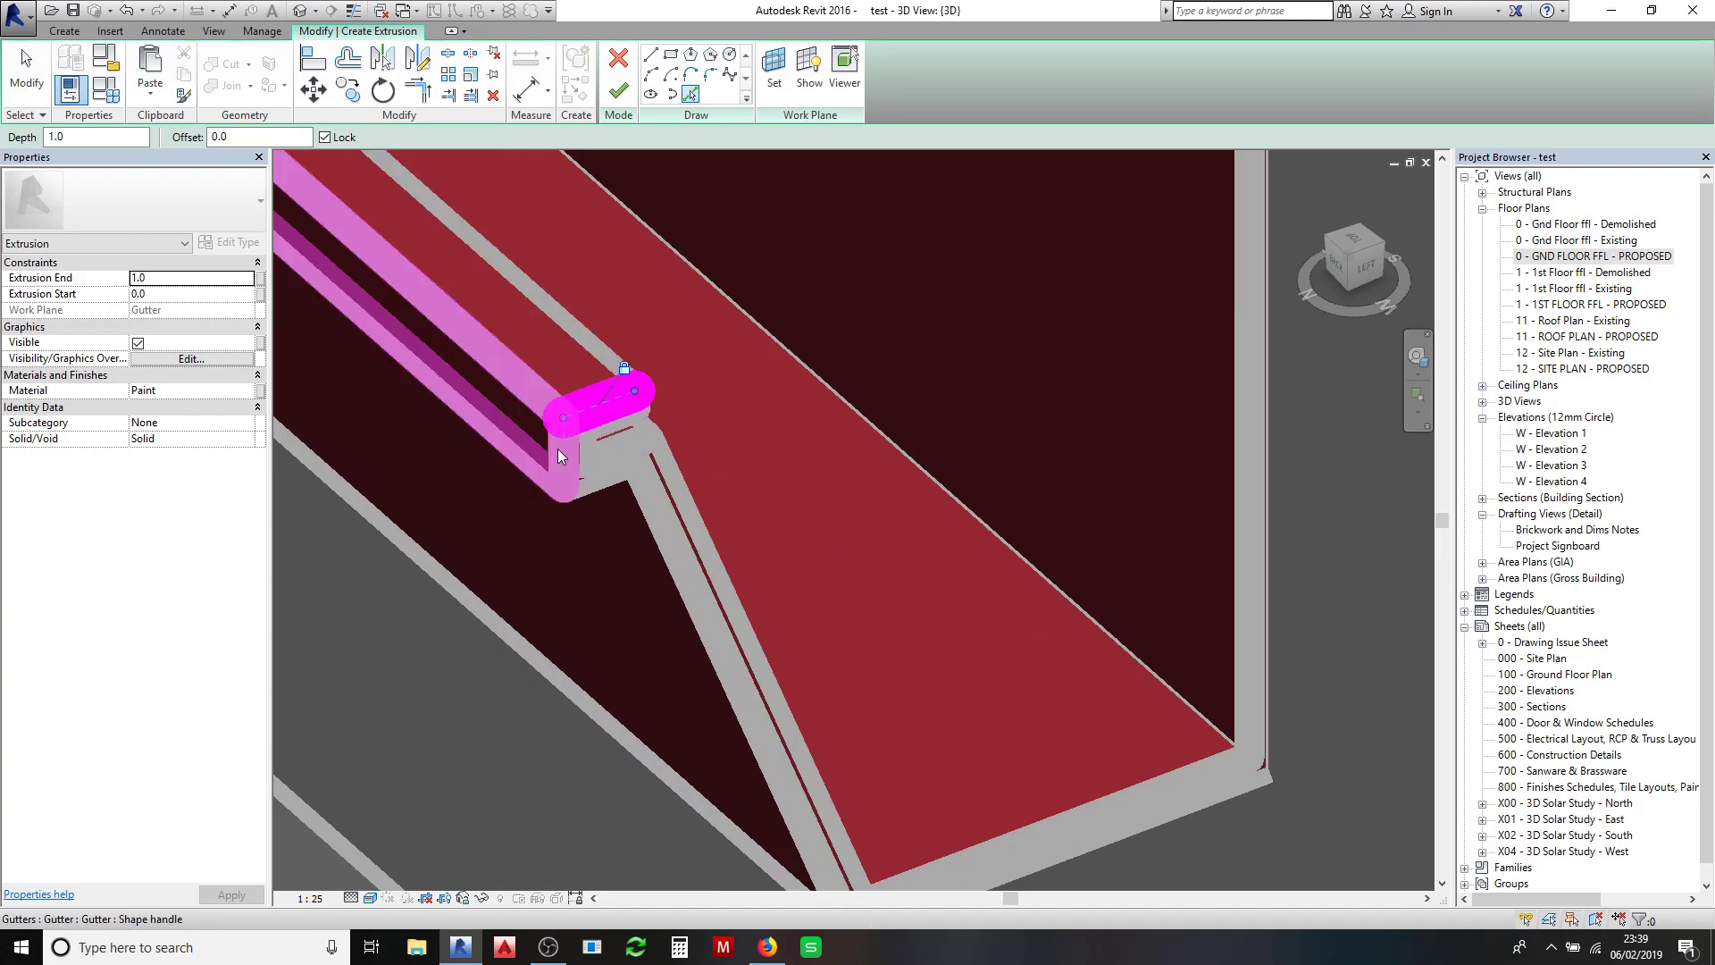
scroll(600, 475, "down", 2)
left_click(654, 505)
scroll(597, 431, "down", 3)
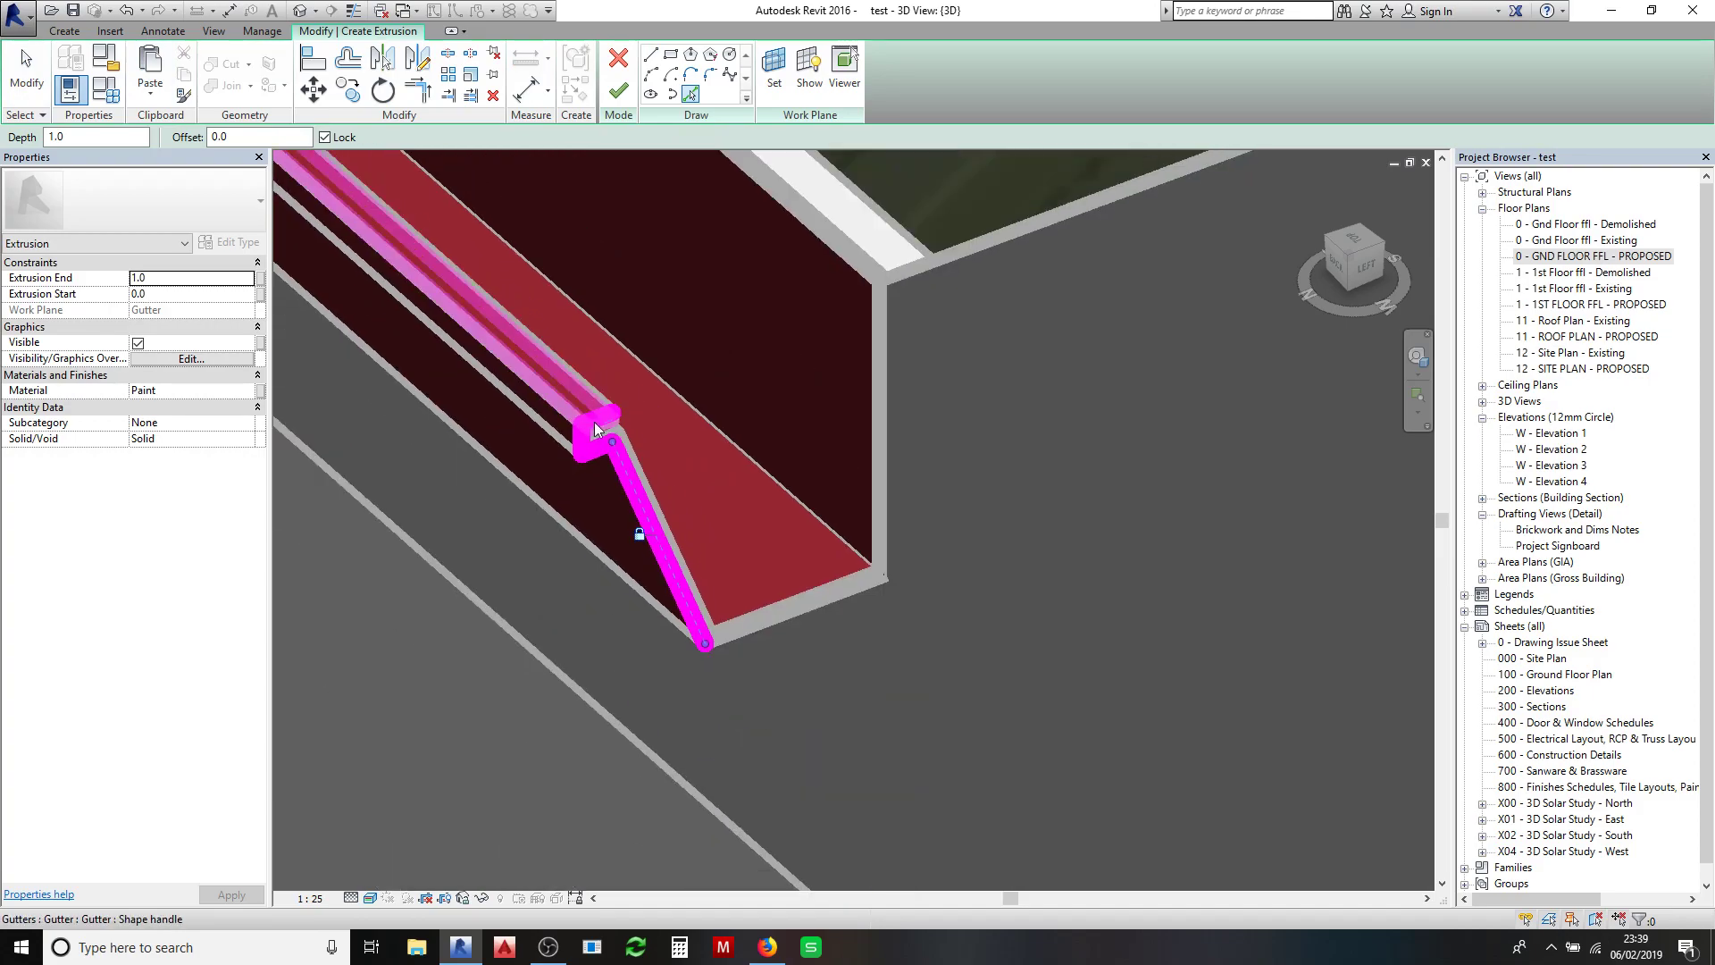
scroll(595, 428, "down", 2)
left_click(768, 556)
left_click(804, 435)
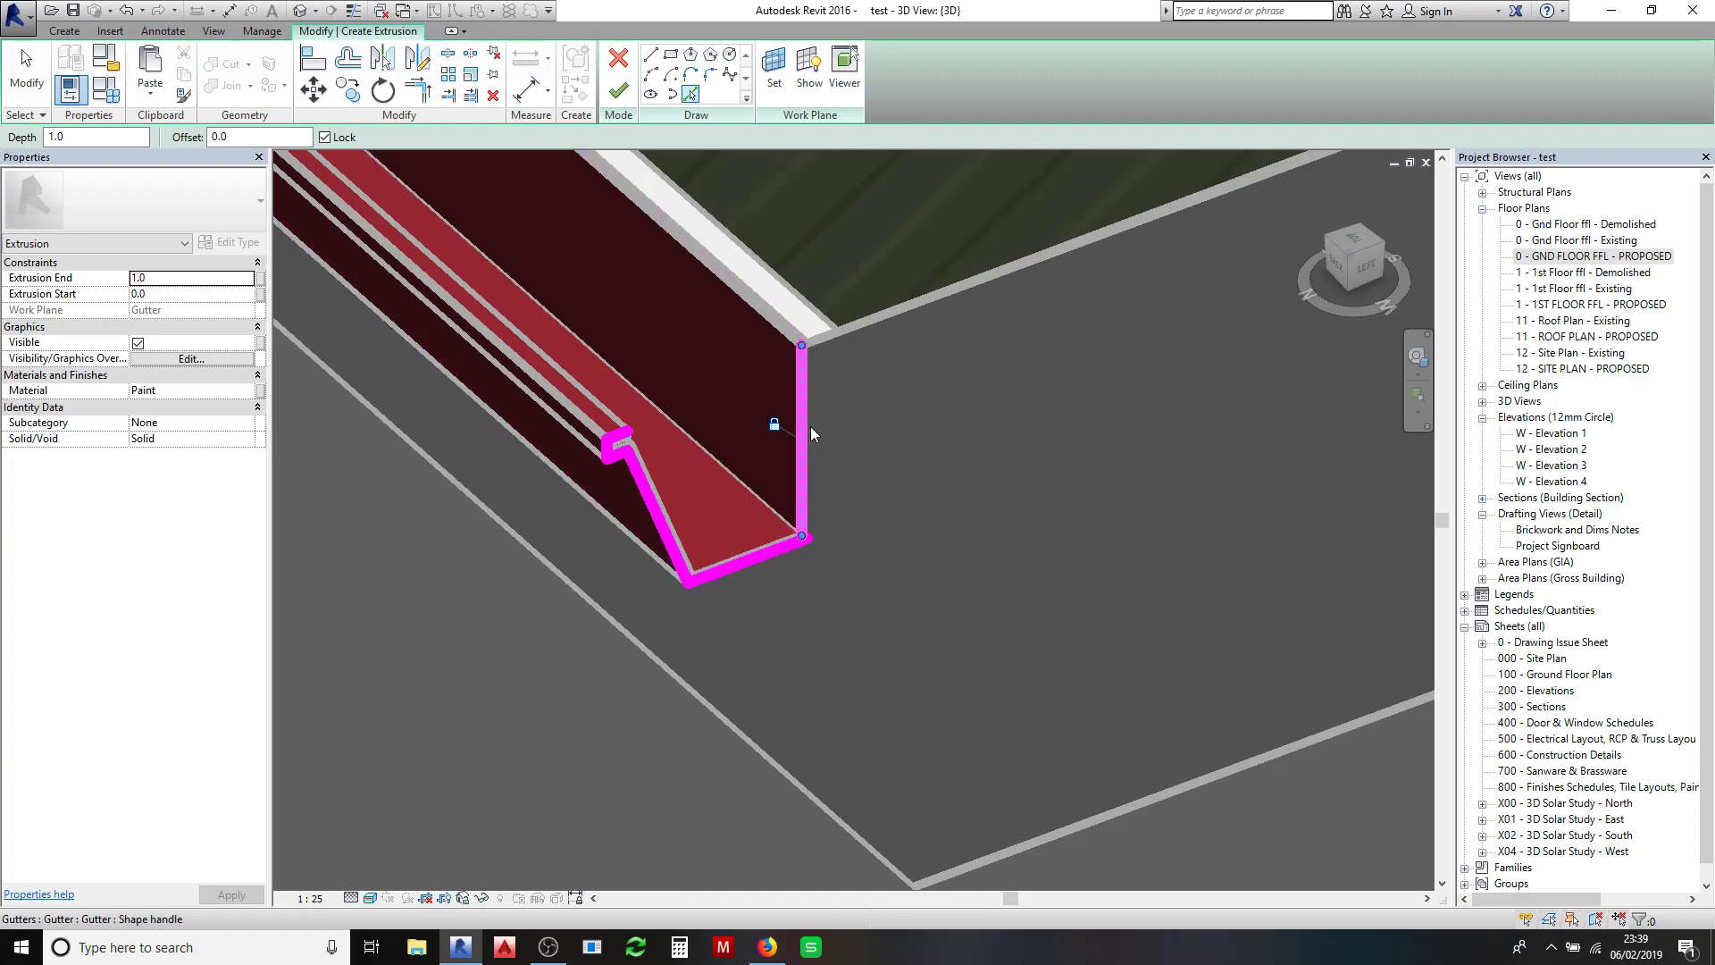
left_click(820, 413)
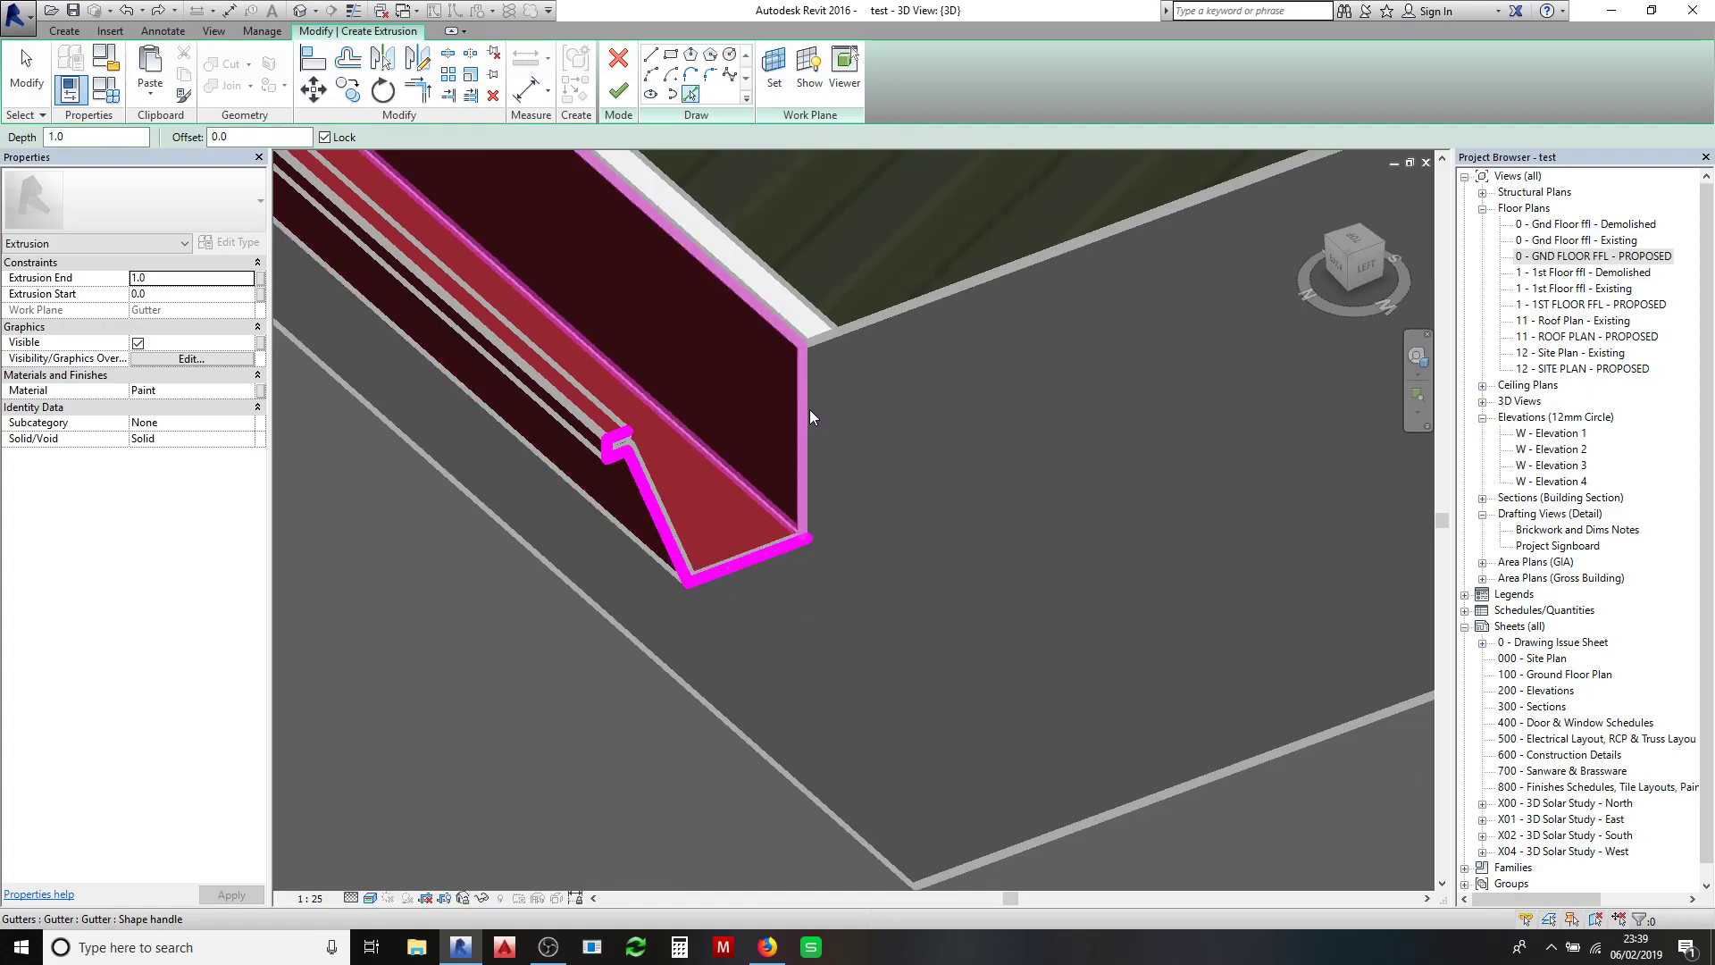
- Join the lip and vertical lines into a corner and finish the 1.0-deep end cap
left_click(417, 90)
left_click(623, 441)
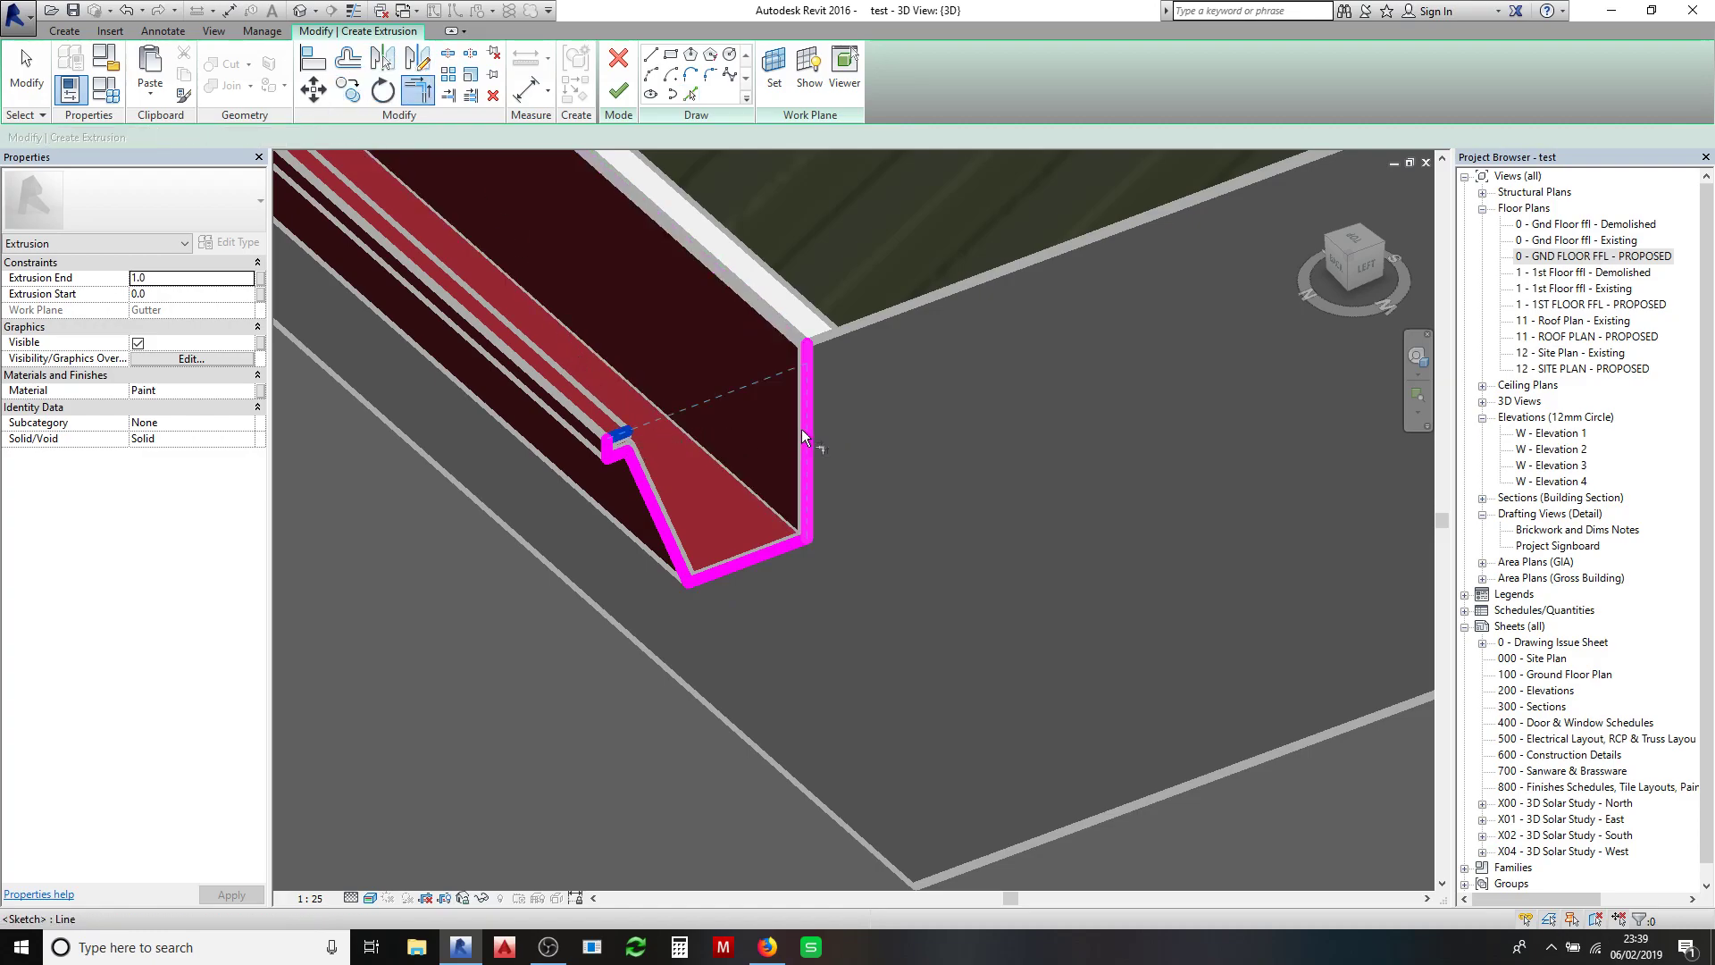
left_click(807, 451)
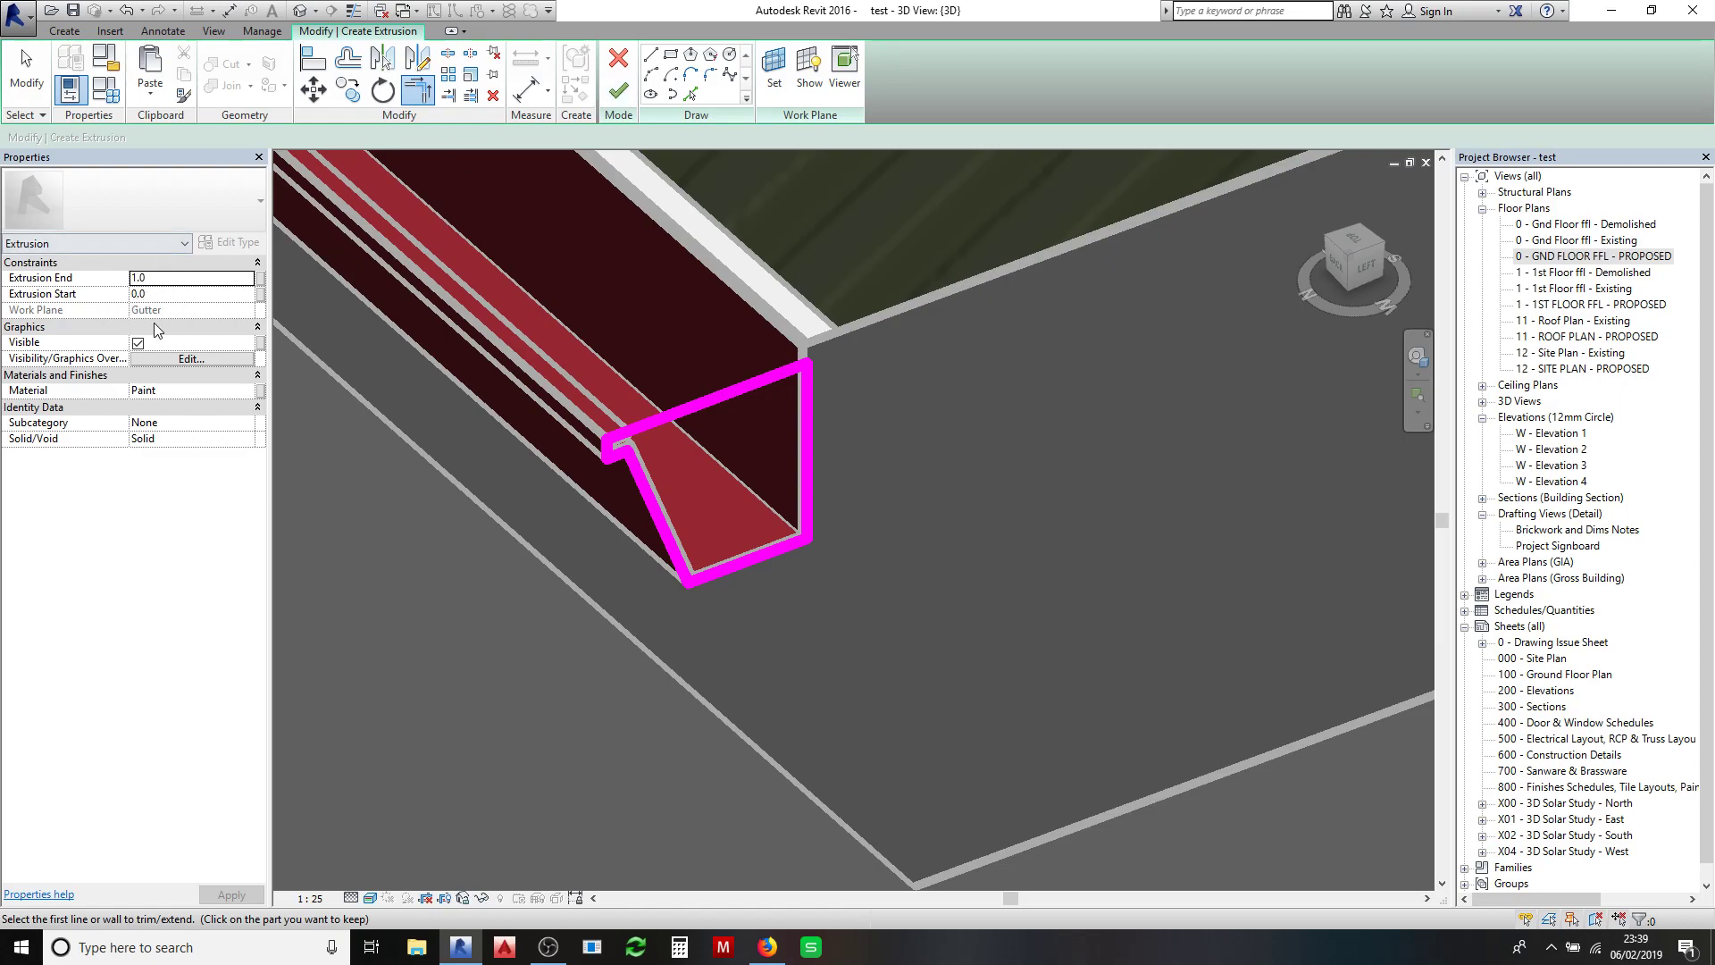
left_click(618, 90)
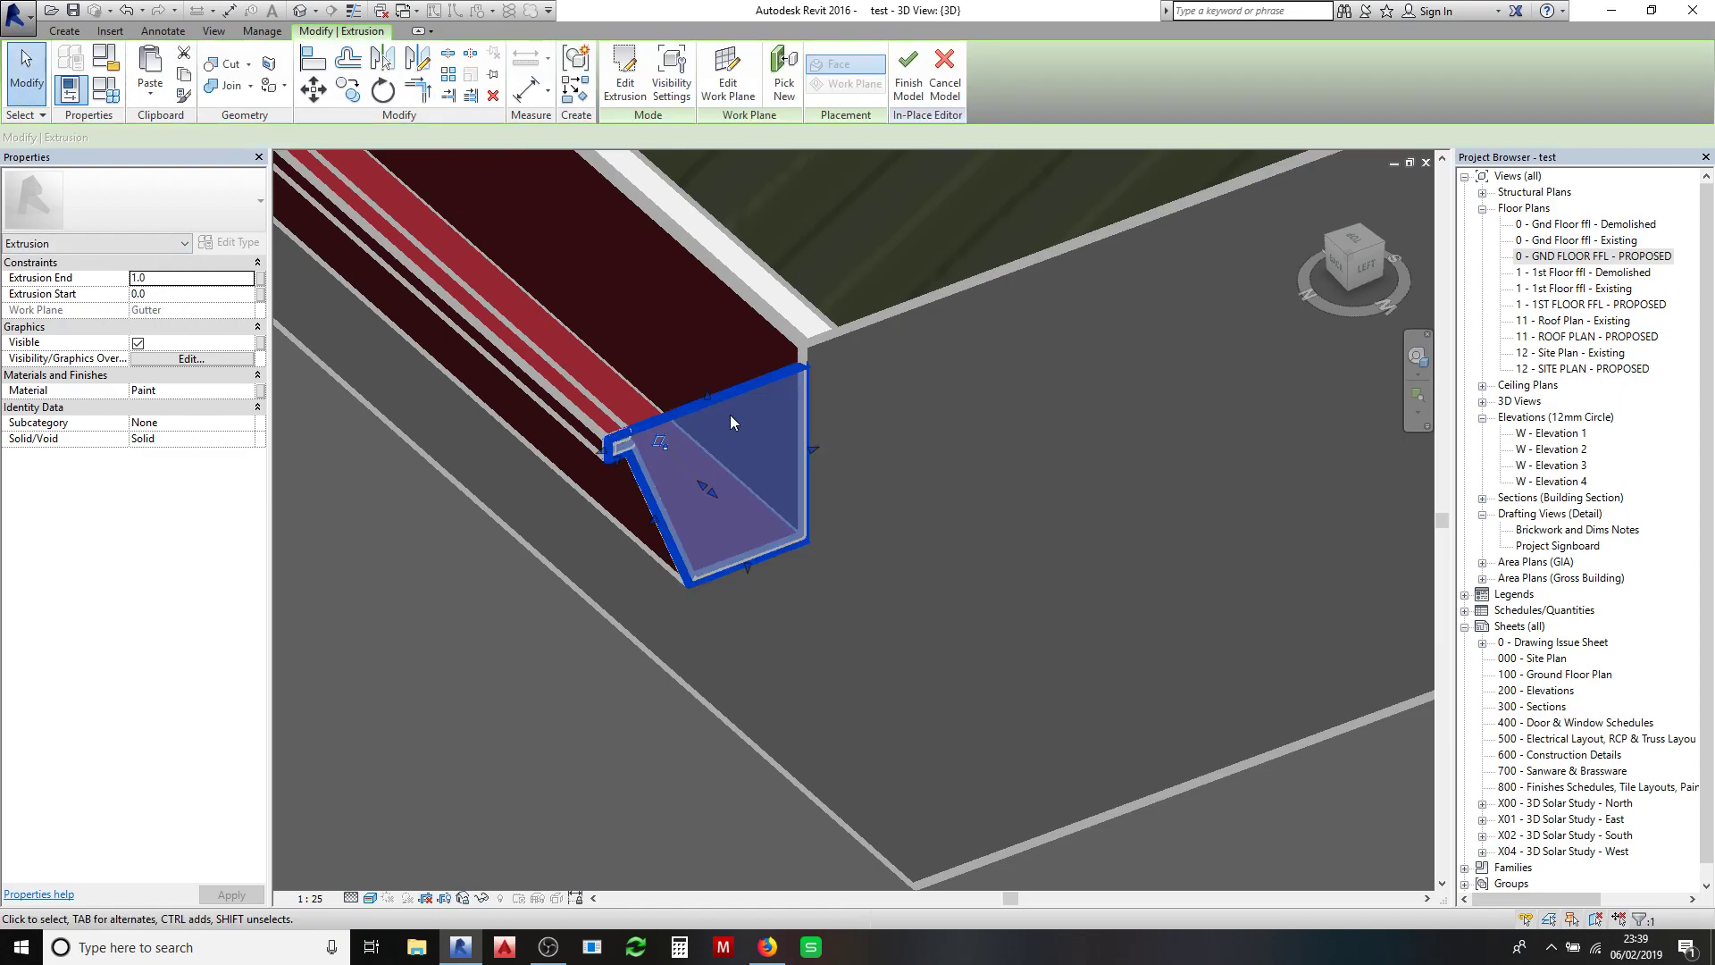
- Finish and close the in-place end-cap model
scroll(730, 415, "down", 5)
left_click(905, 64)
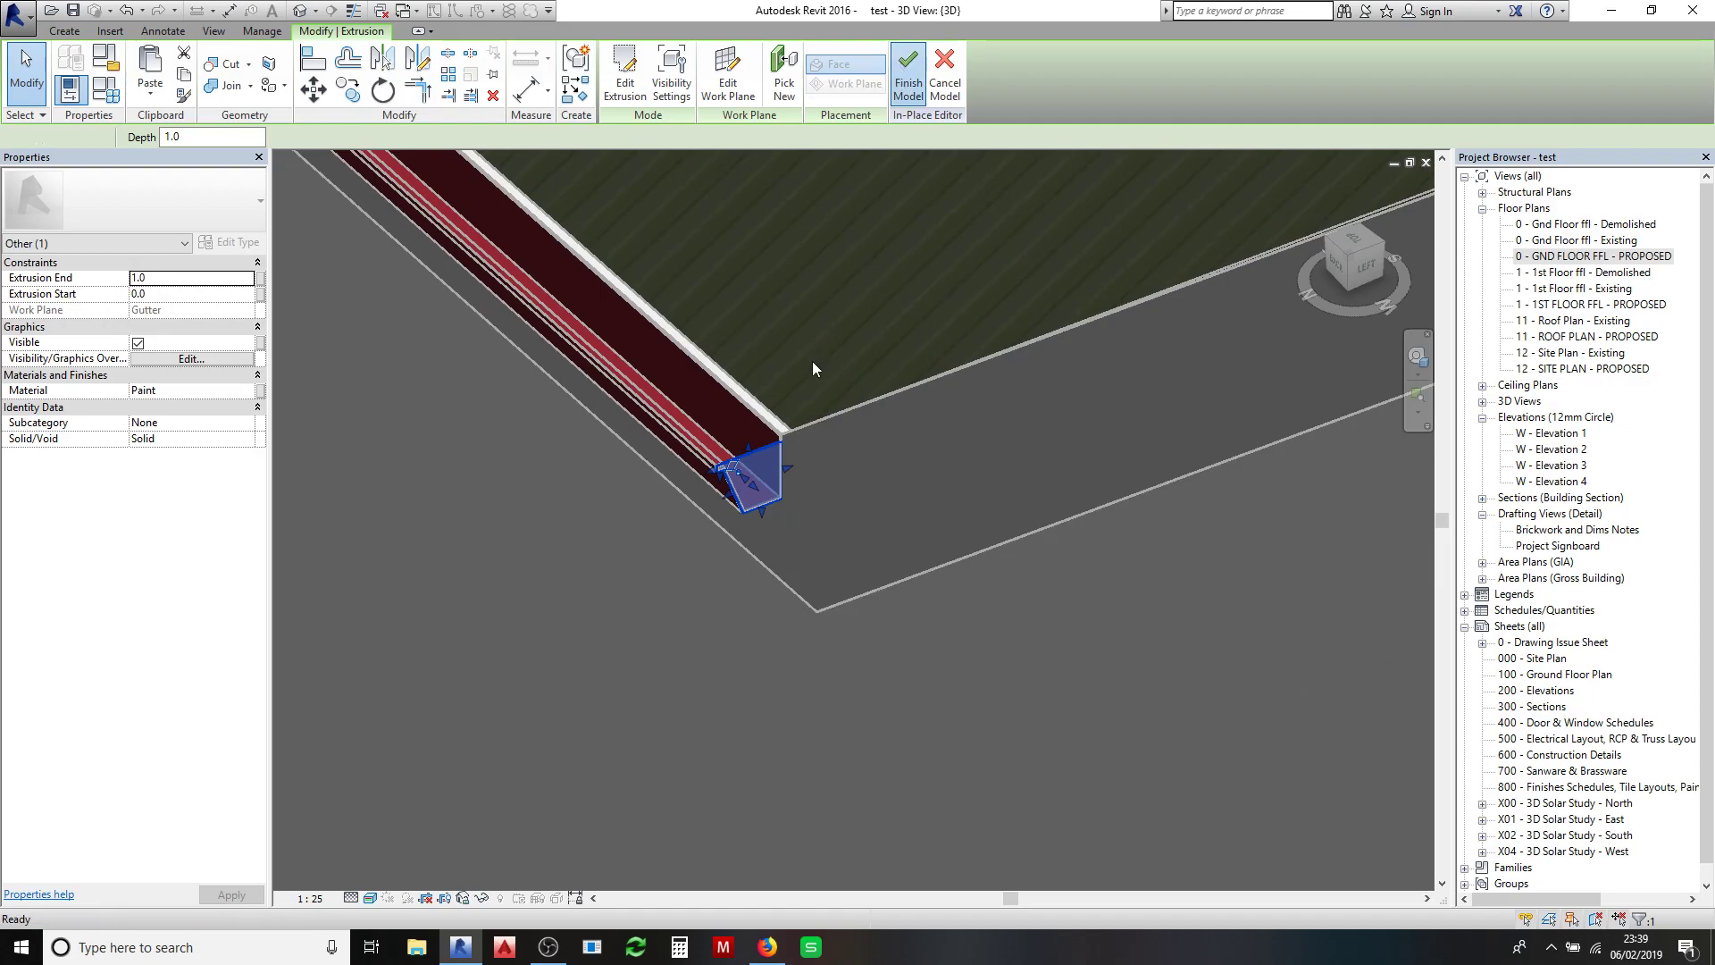
scroll(786, 550, "down", 5)
scroll(798, 551, "up", 2)
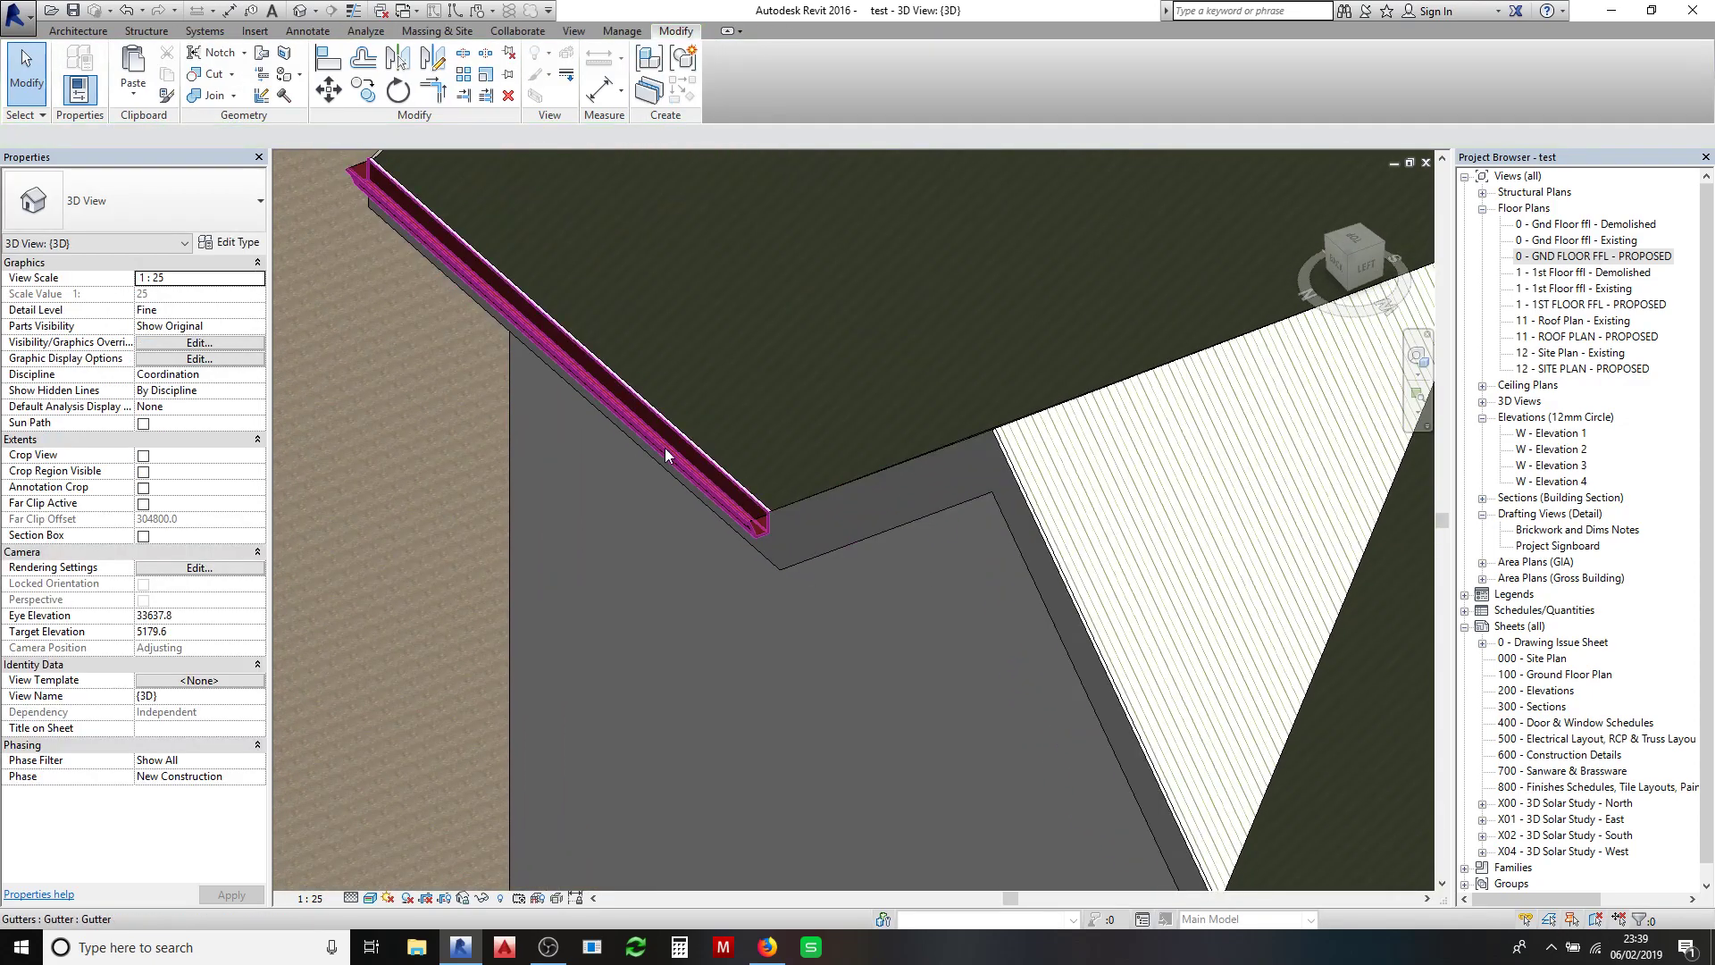
- Select the gutter run, then orbit from the back view down onto the roof to show both valley gutter runs
left_click(665, 448)
middle_click_drag(510, 419, 595, 514)
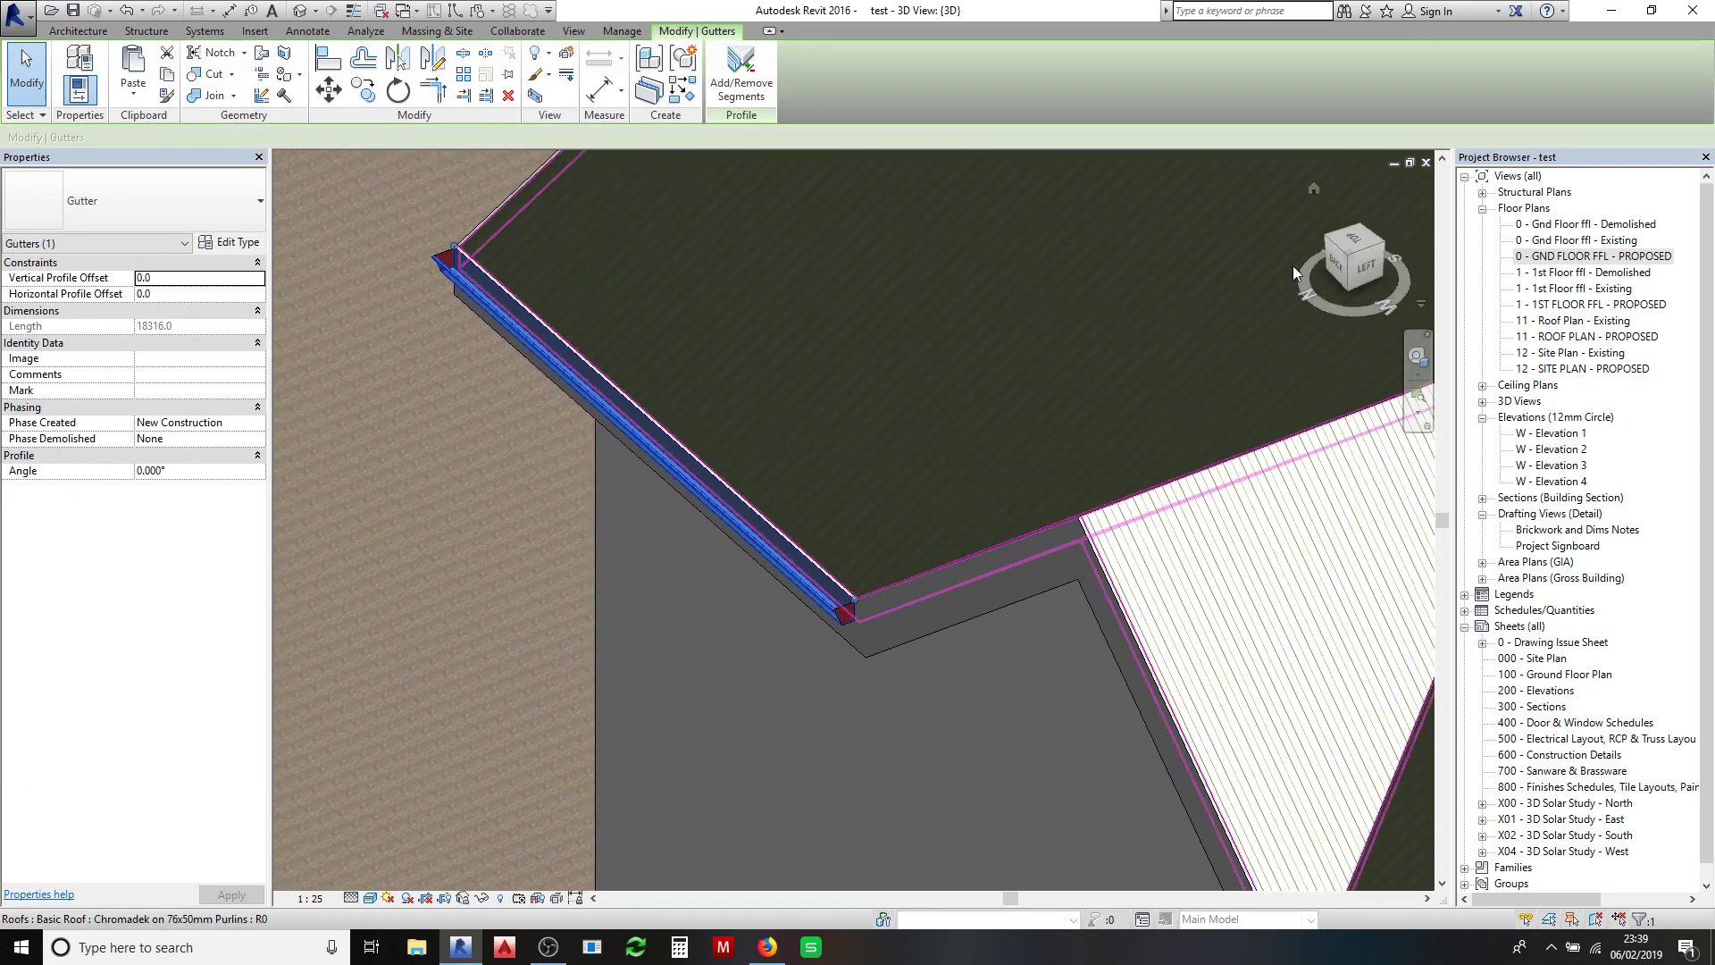
left_click(1334, 262)
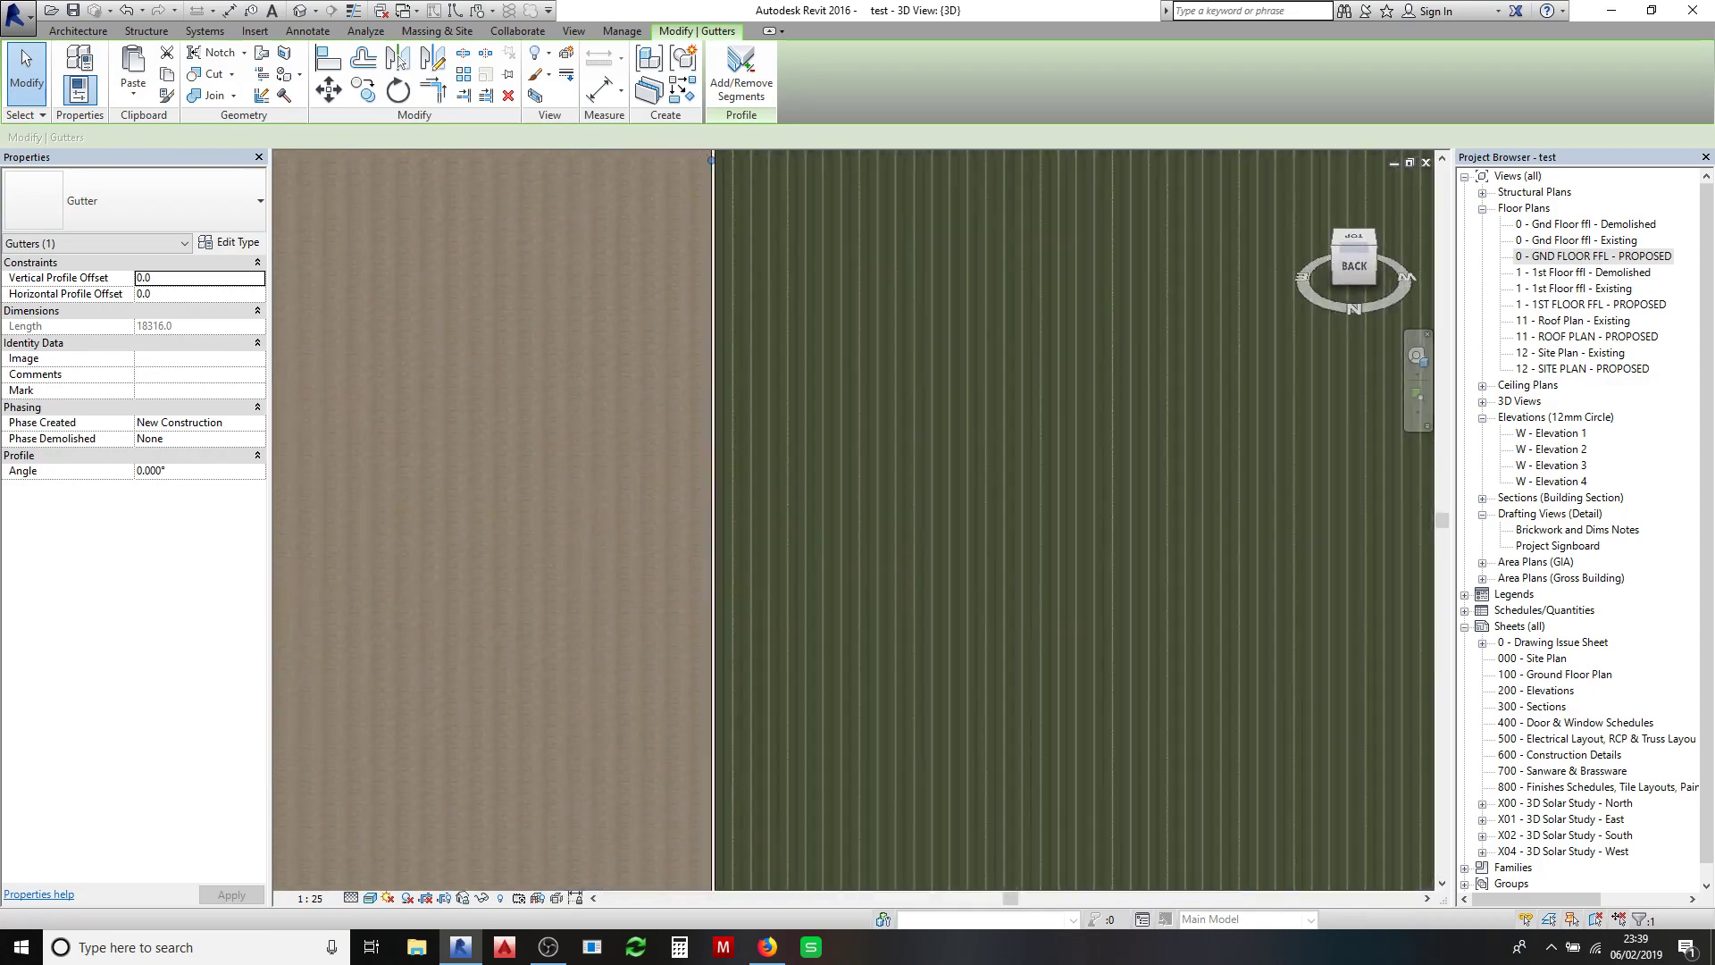
middle_click_drag(893, 357, 823, 440, "shift")
scroll(823, 440, "up", 5)
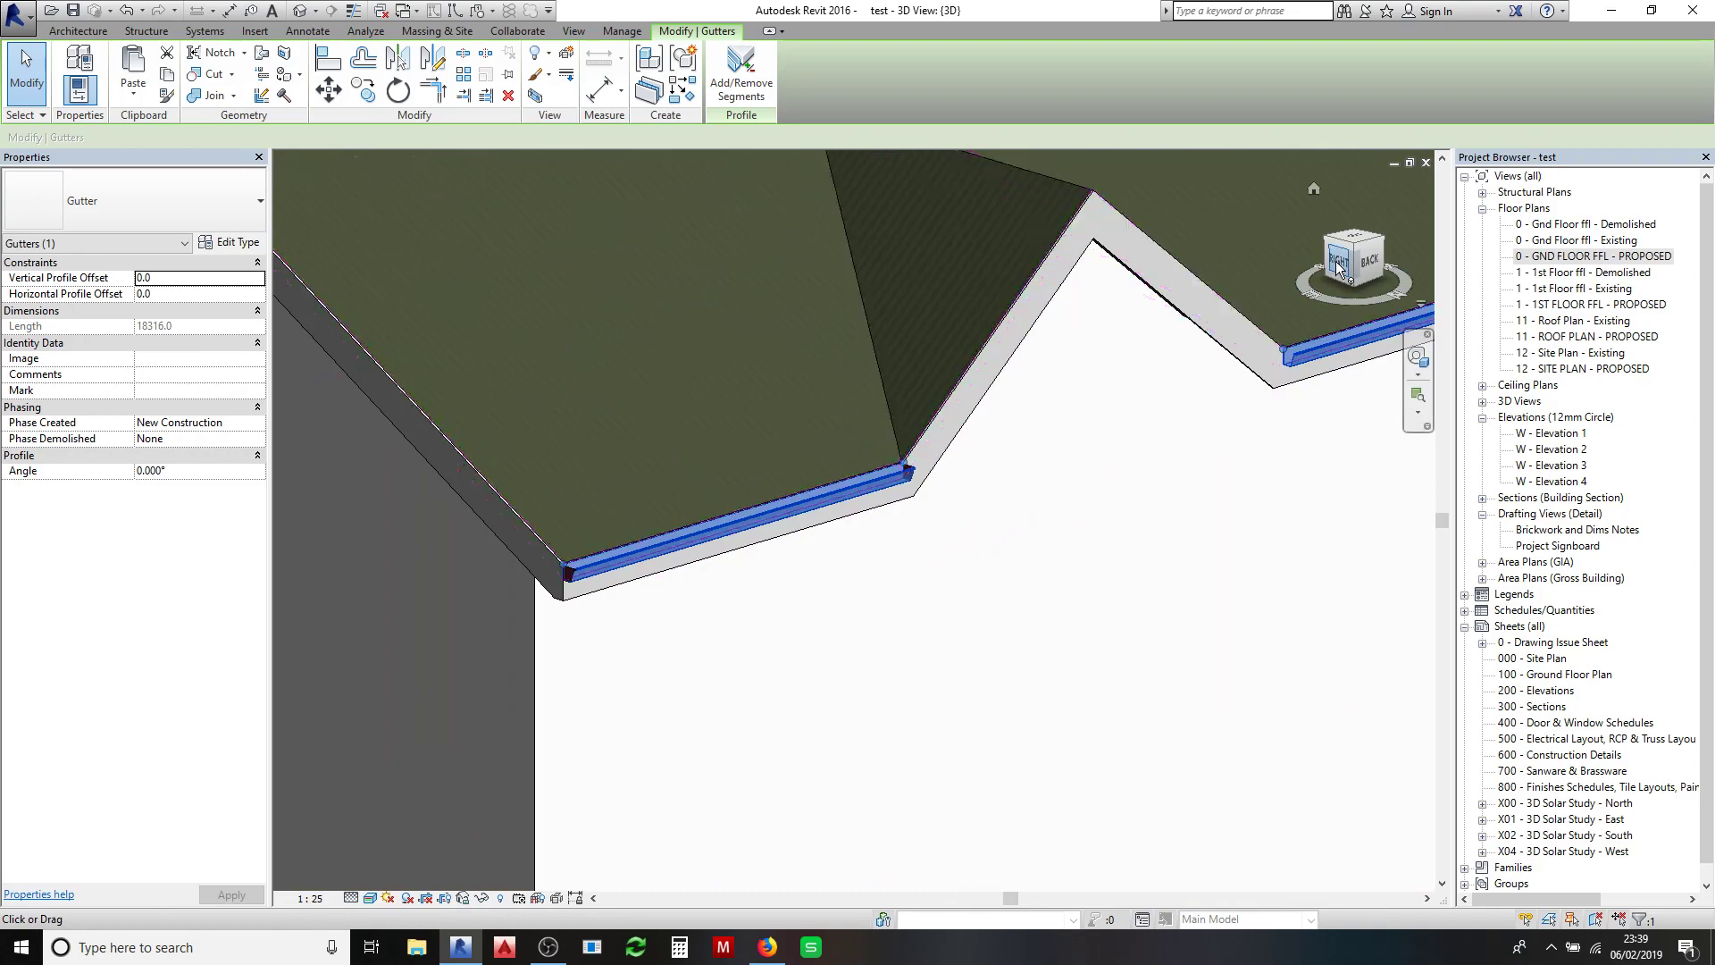
middle_click_drag(1336, 260, 1107, 443, "shift")
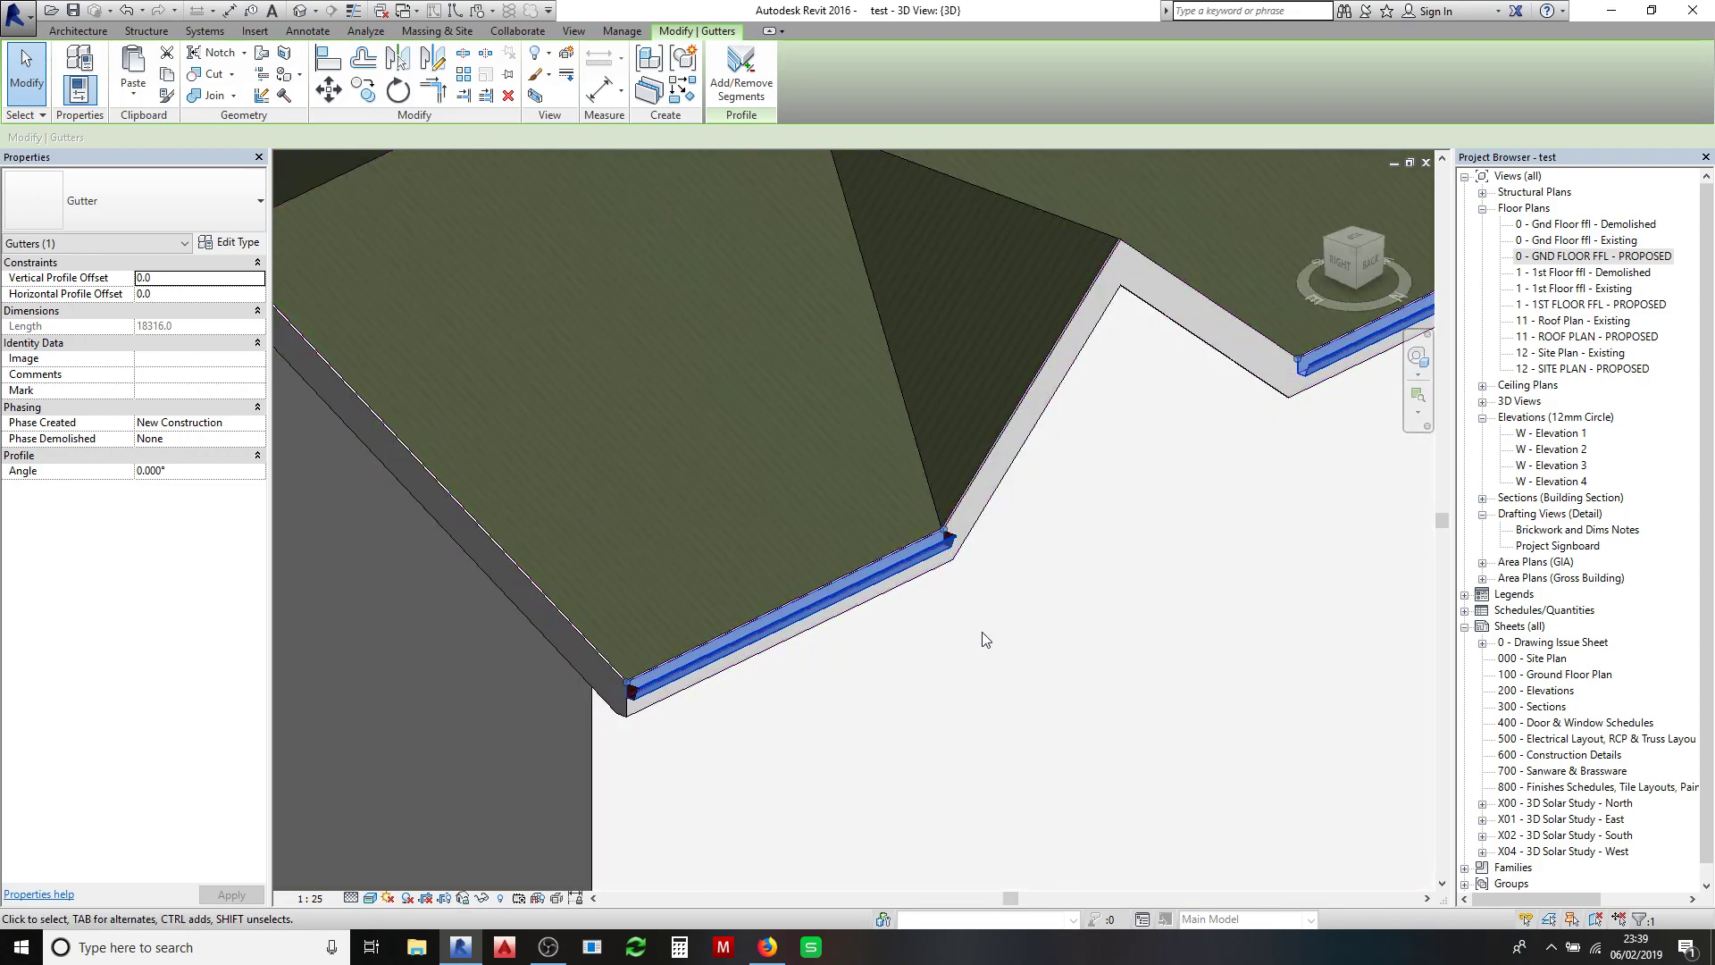